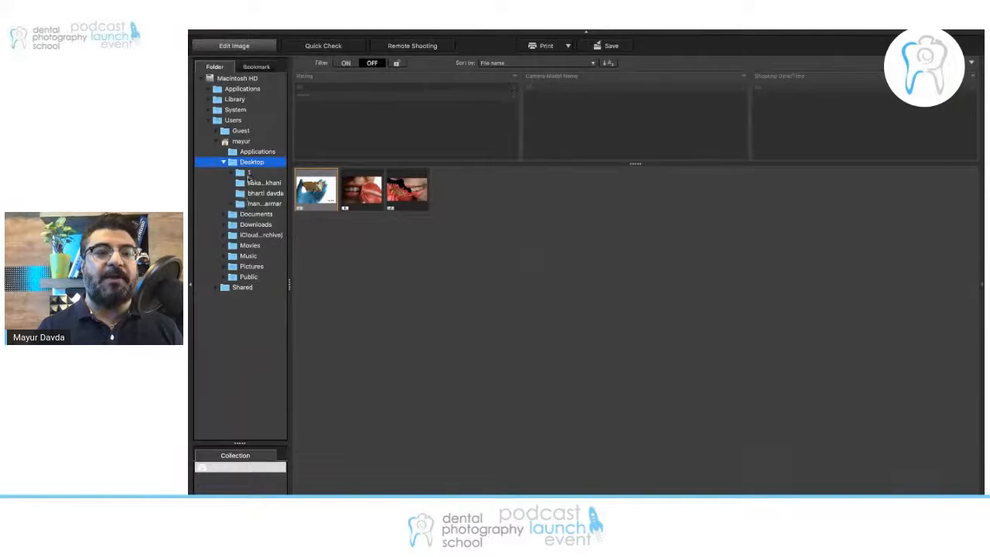
- Browse the first patient-named folder on the Desktop and open its second photo in the image editing view
click(265, 185)
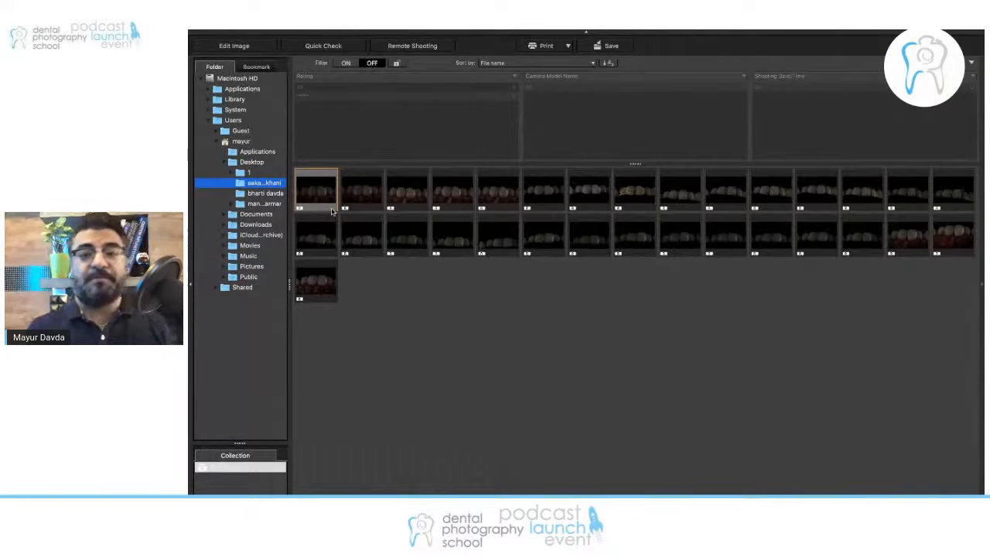
click(380, 203)
click(246, 47)
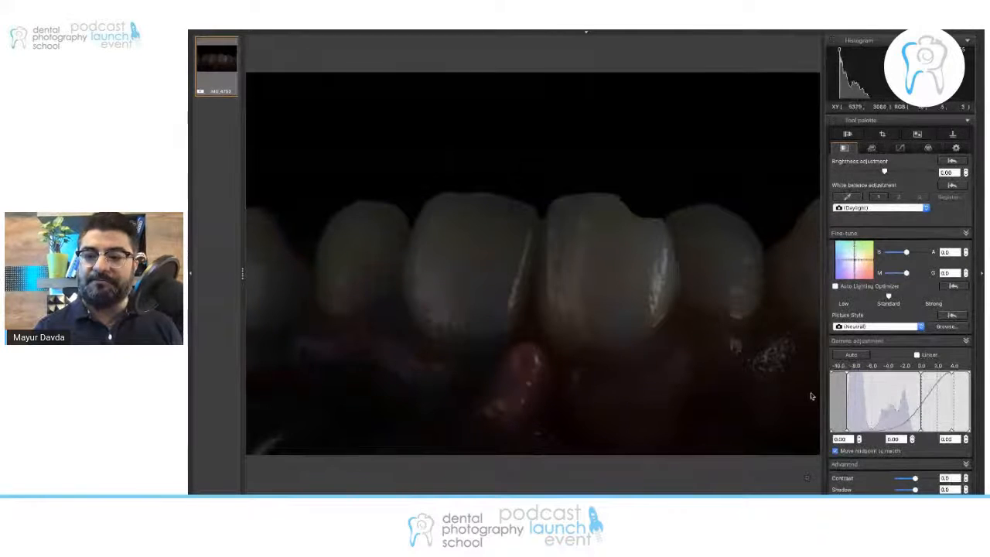
- Close the Digital Photo Professional window
mouse_move(393, 33)
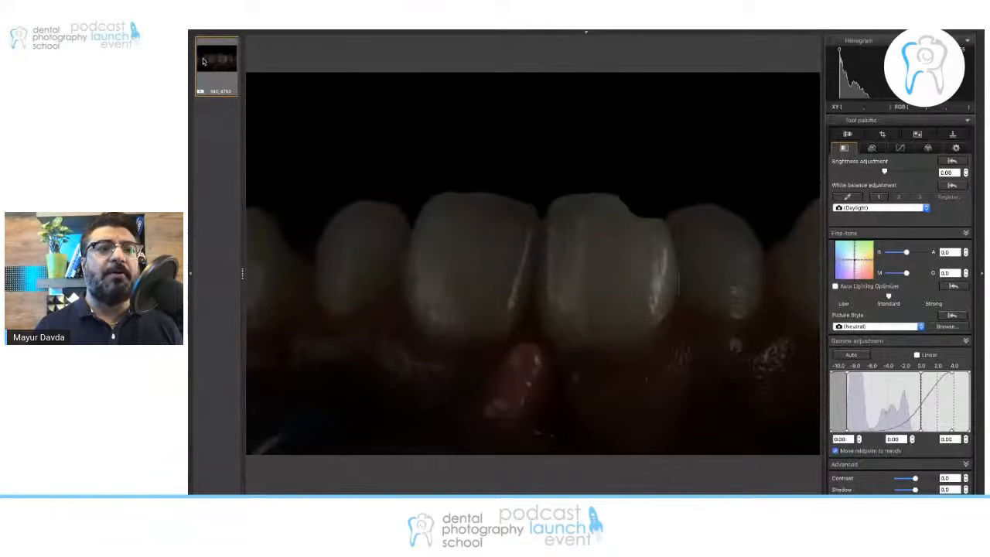
mouse_move(201, 45)
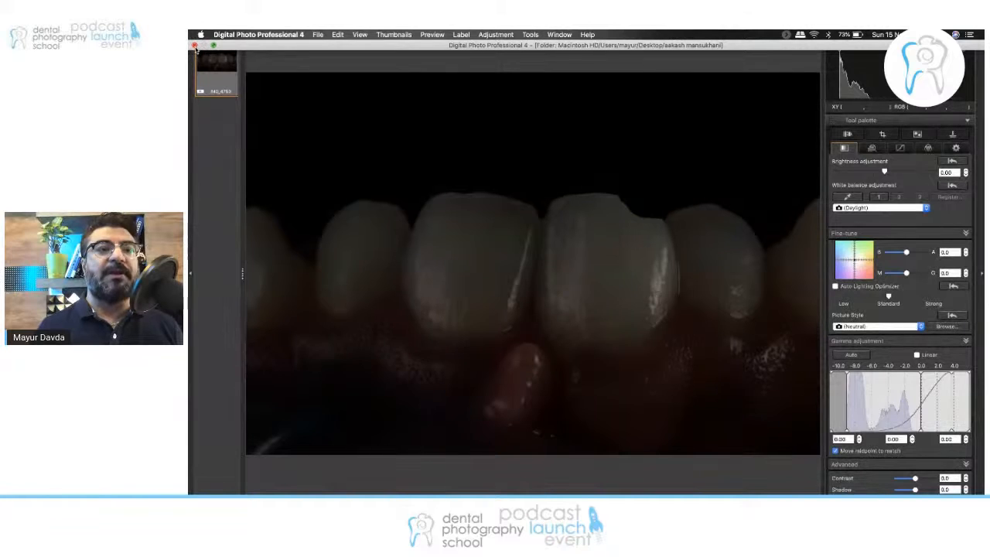
click(195, 45)
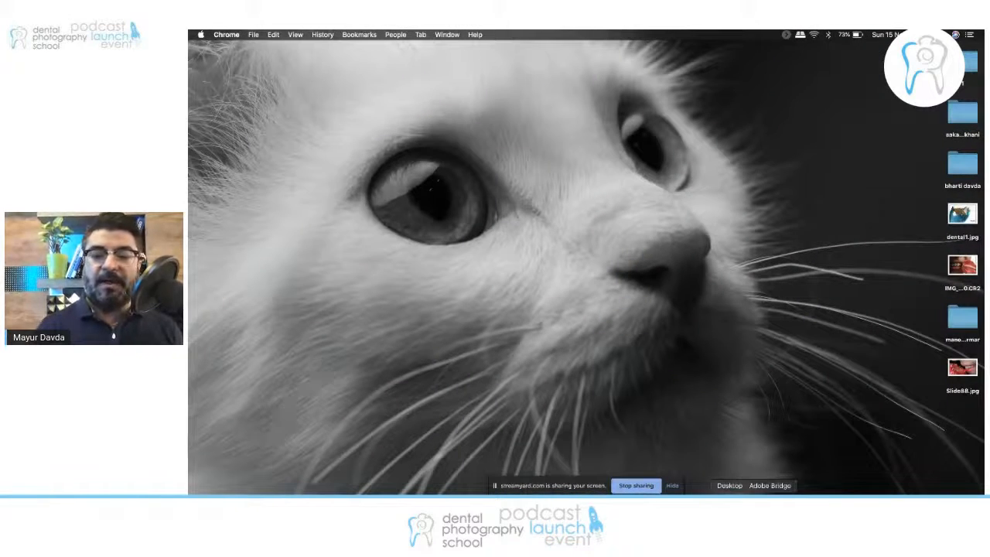
- Switch to Adobe Bridge and open the first patient-named folder on the Desktop
click(769, 493)
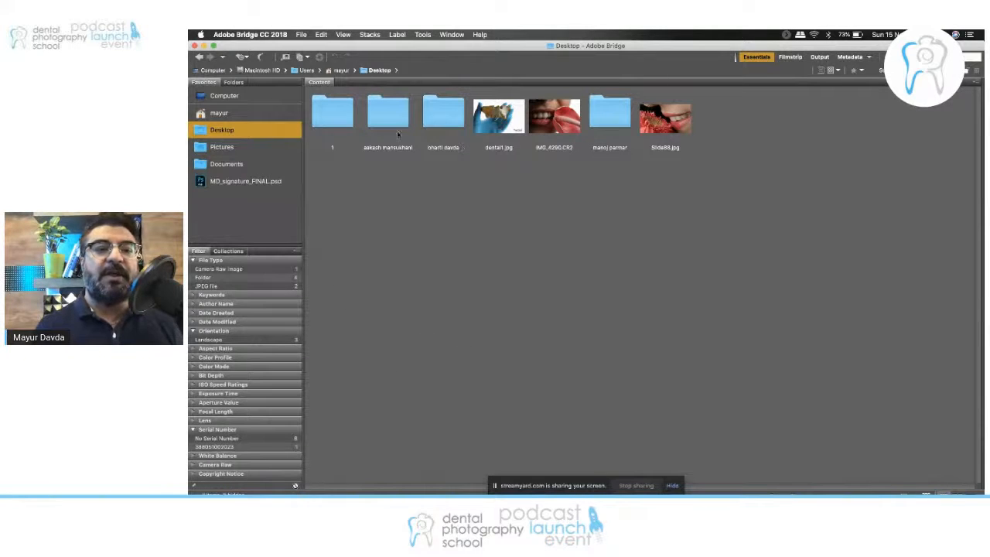
click(397, 135)
double_click(397, 135)
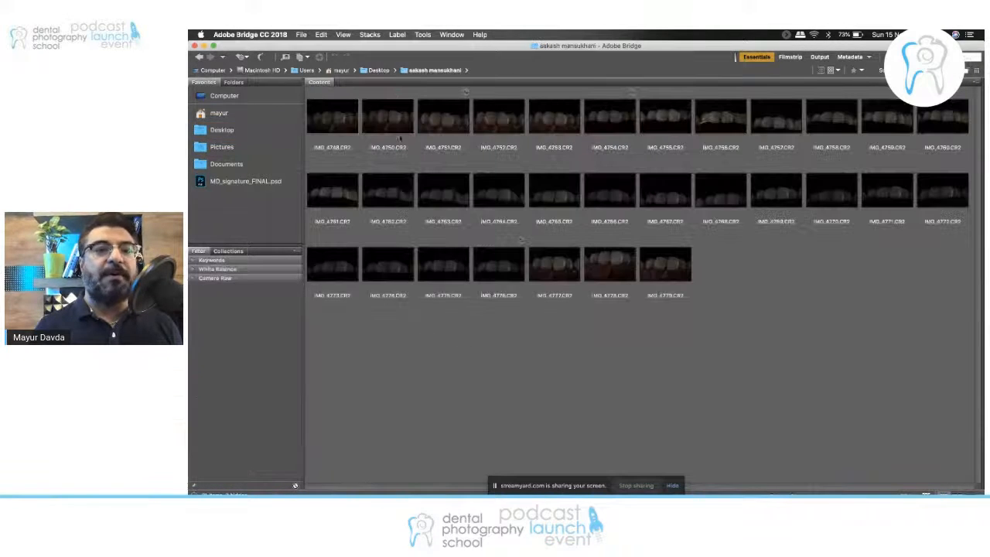
- Open IMG_4750.CR2 in Camera Raw from Bridge, and finish with Done to return to the folder
click(401, 139)
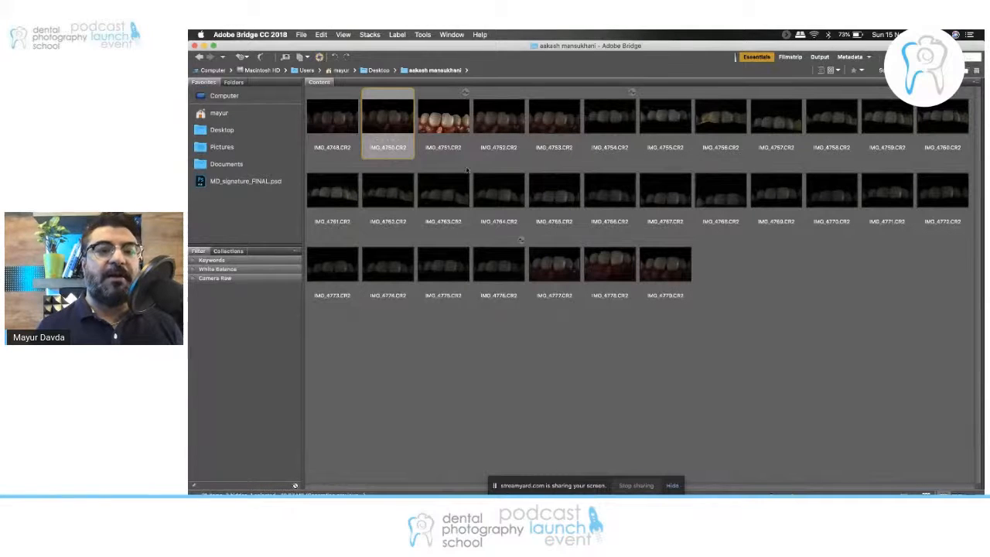
right_click(395, 134)
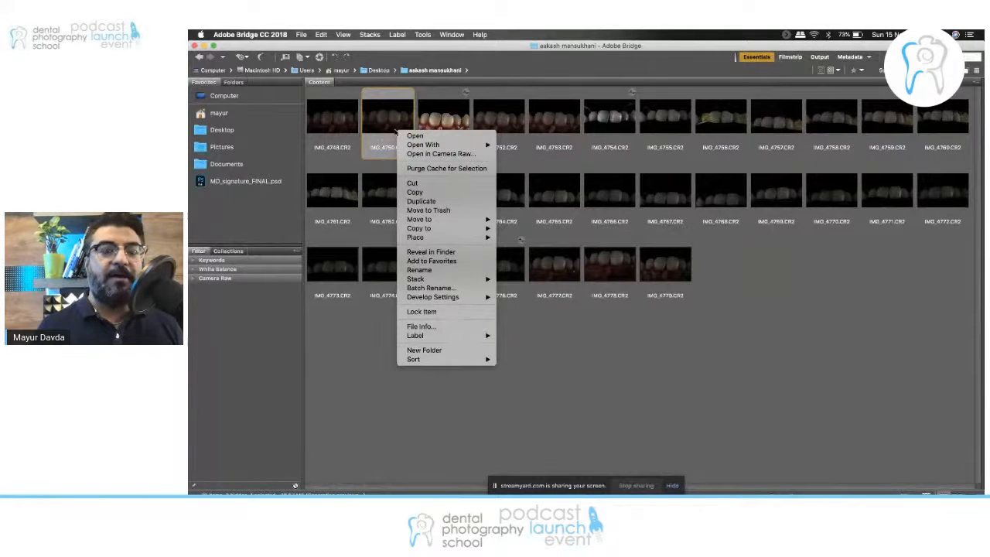
mouse_move(420, 146)
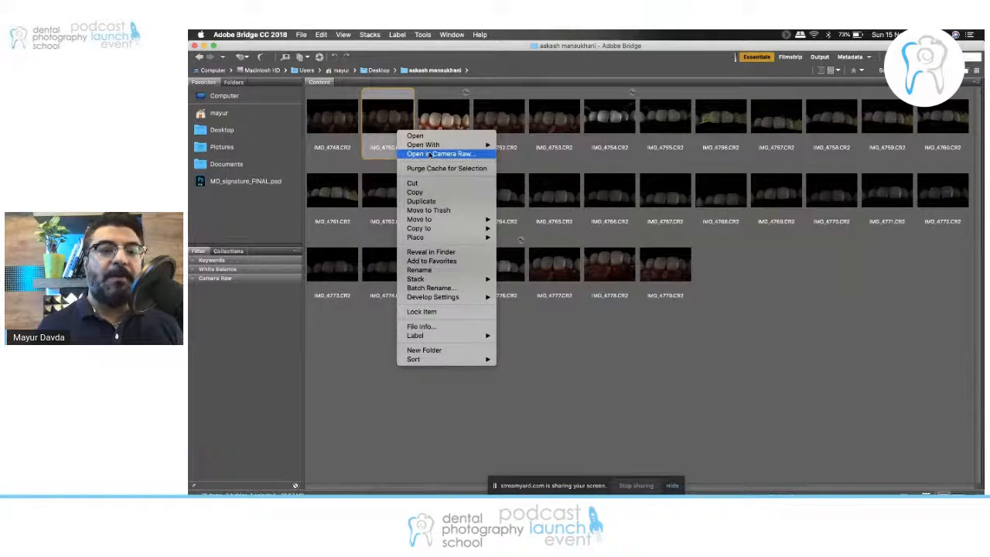
click(430, 154)
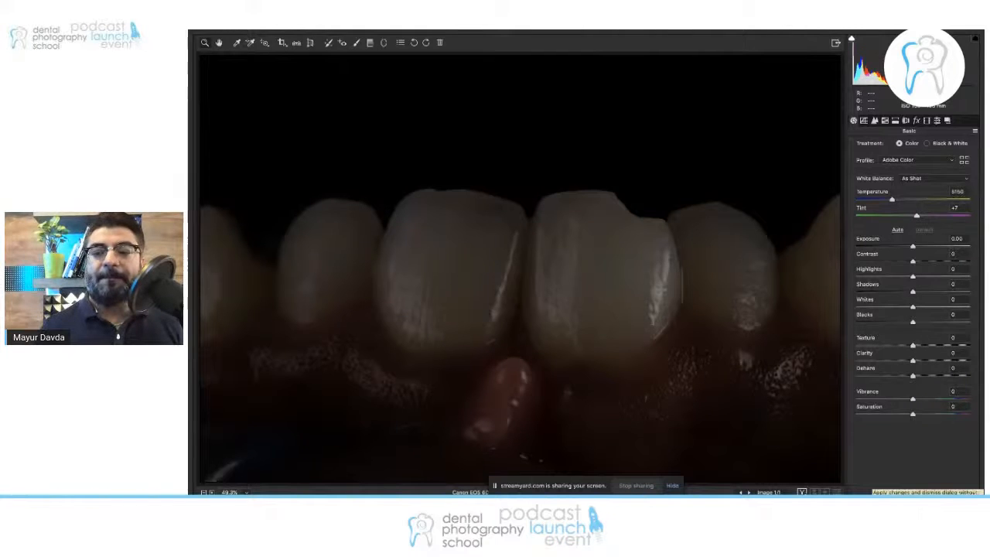
click(959, 492)
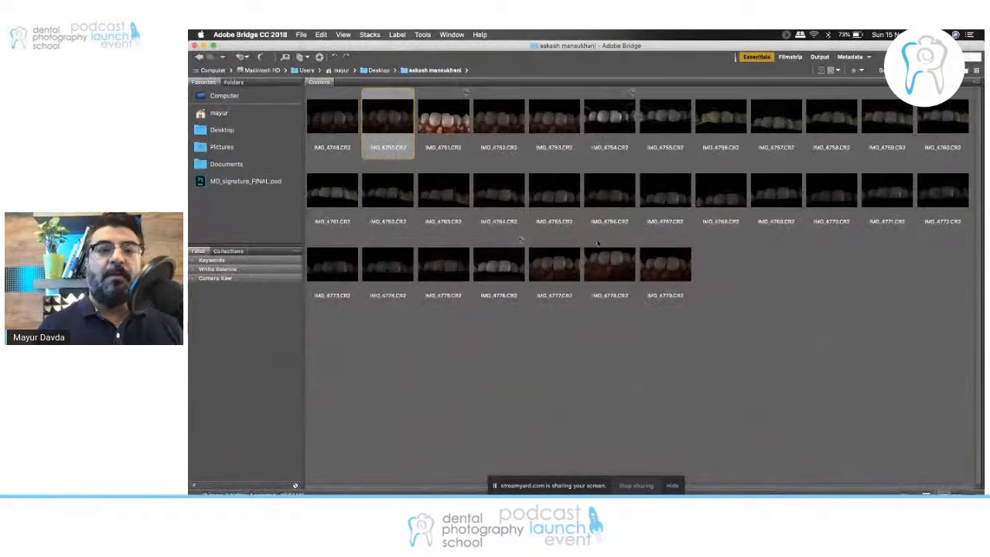
- Open IMG_4750.CR2 with Adobe Photoshop CC 2018 and cancel the Camera Raw dialog
right_click(400, 115)
mouse_move(439, 126)
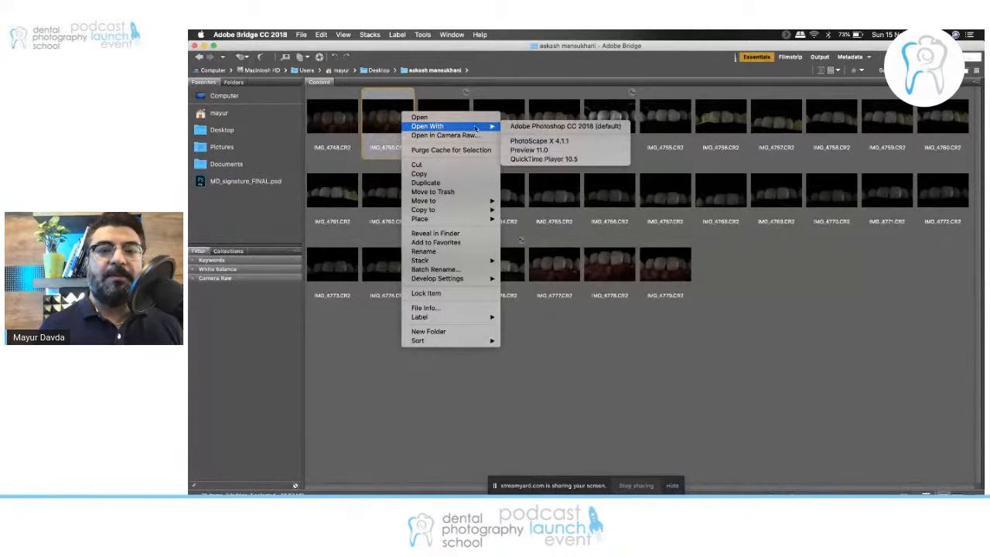
click(528, 129)
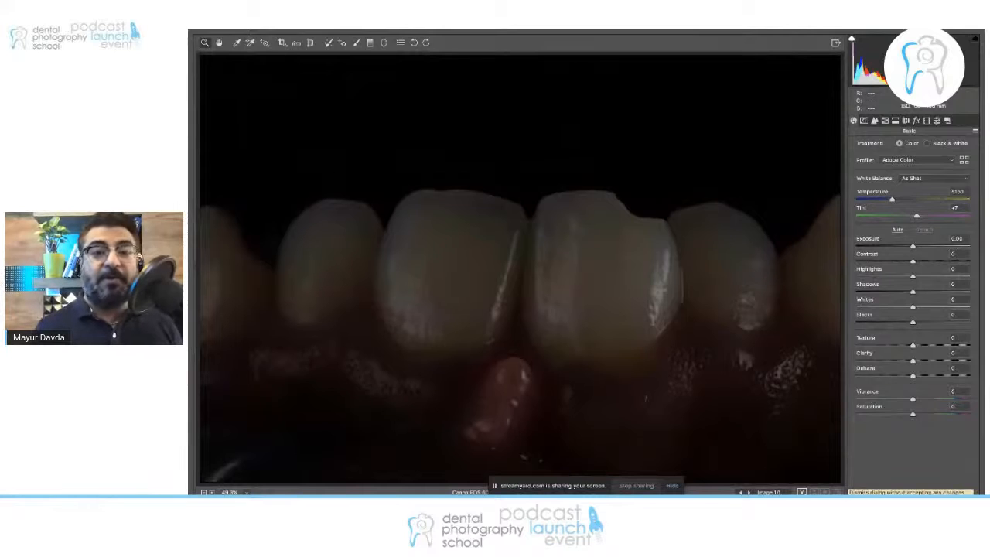
click(859, 493)
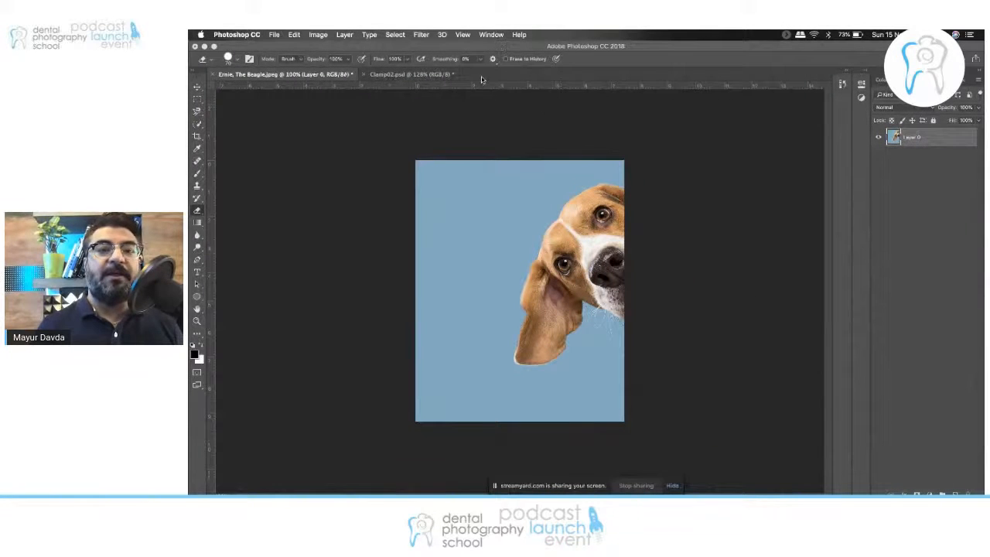
- Open IMG_4779.CR2 in Photoshop from the same patient's folder on the Desktop
click(276, 34)
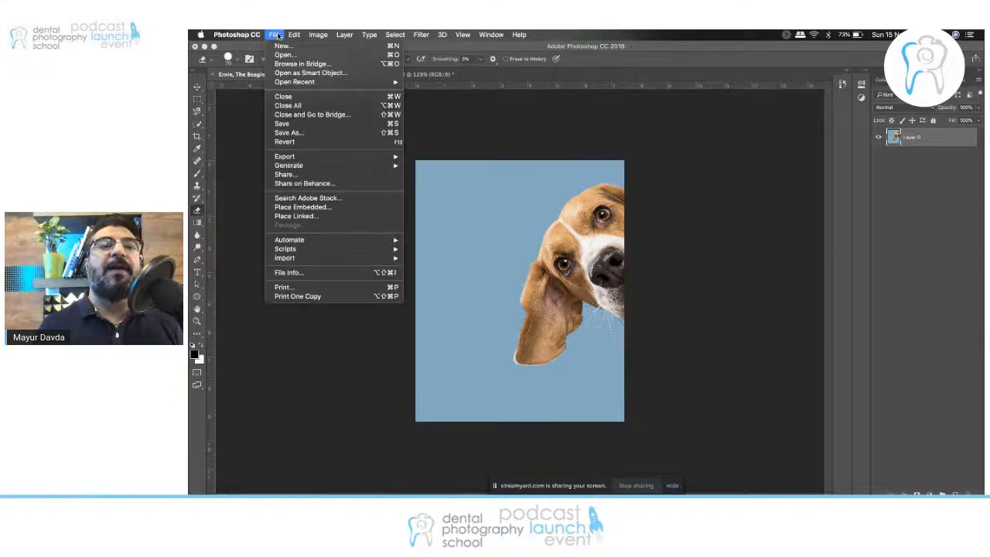
click(283, 55)
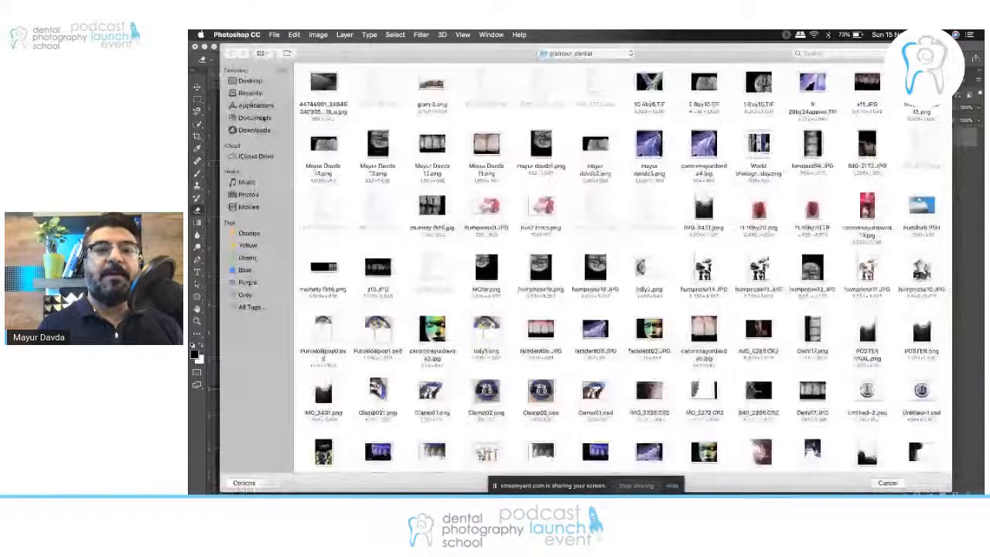
click(250, 81)
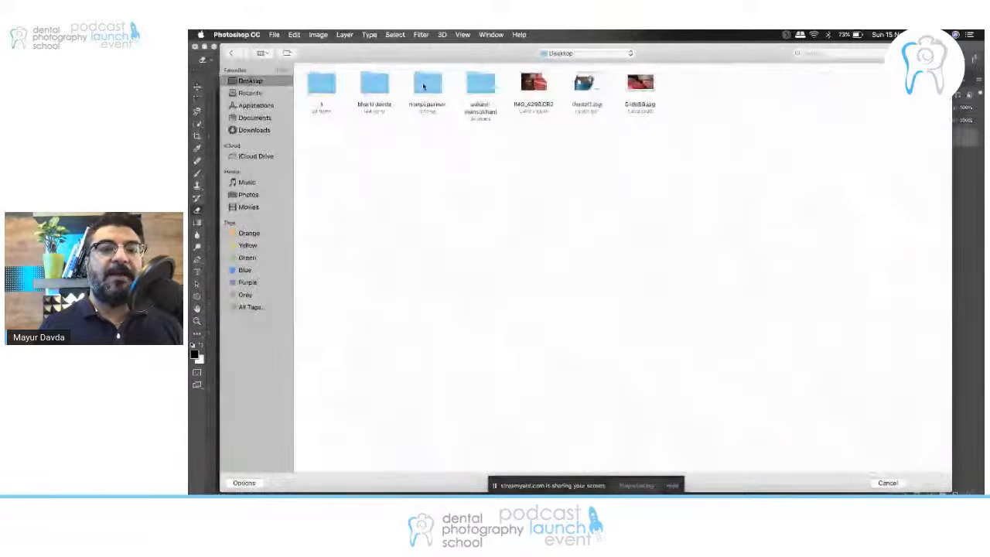
double_click(479, 77)
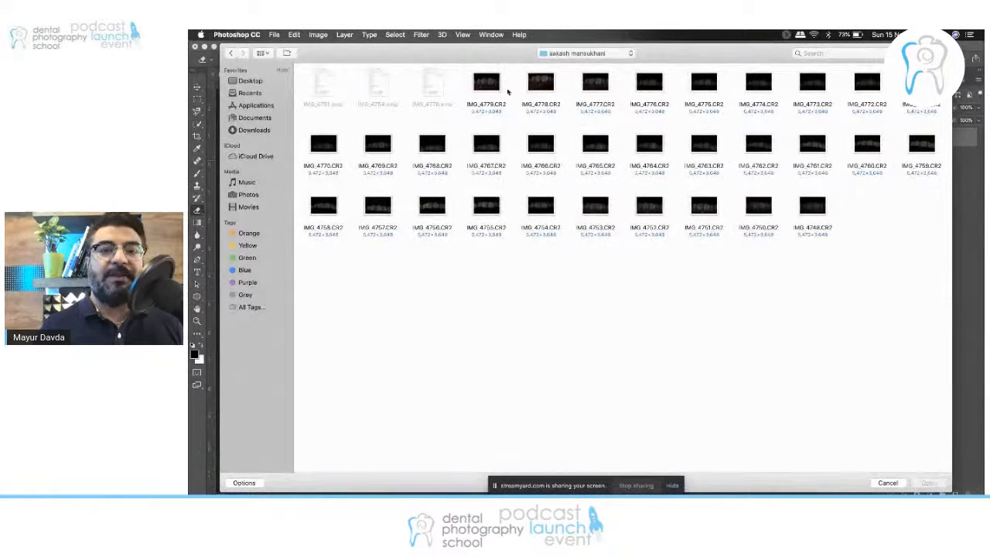
click(488, 84)
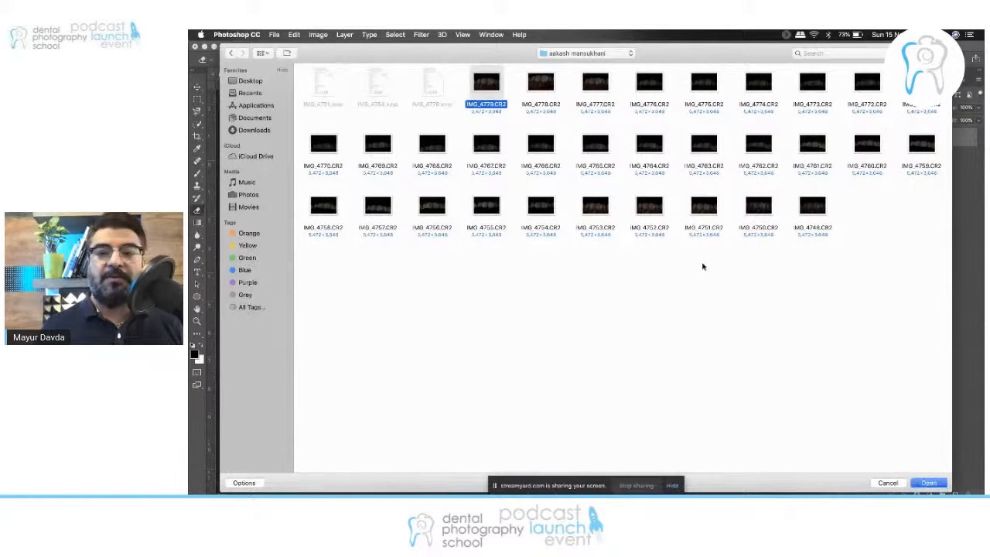
click(931, 484)
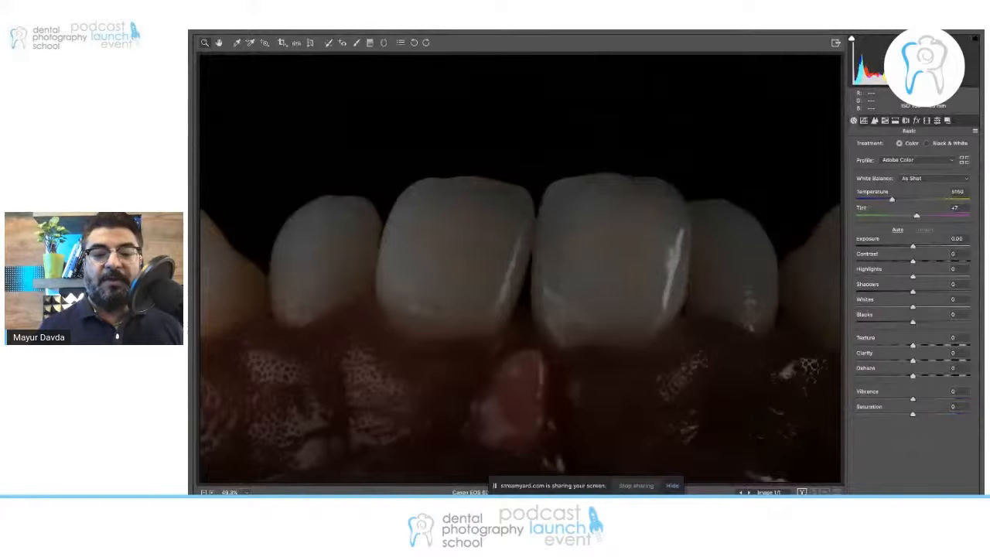
- Hide the screen-sharing notice and cancel the Camera Raw dialog for IMG_4779.CR2
click(672, 486)
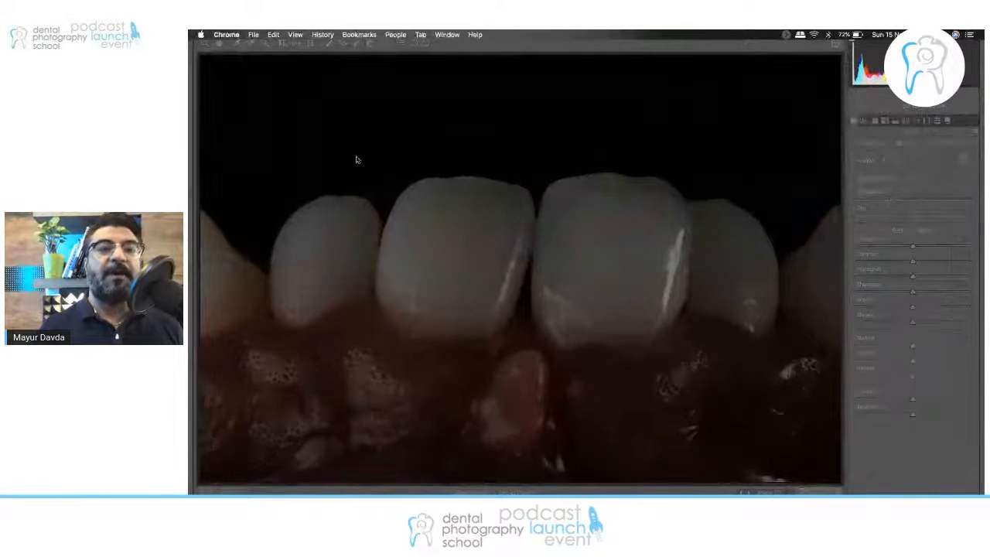
click(503, 51)
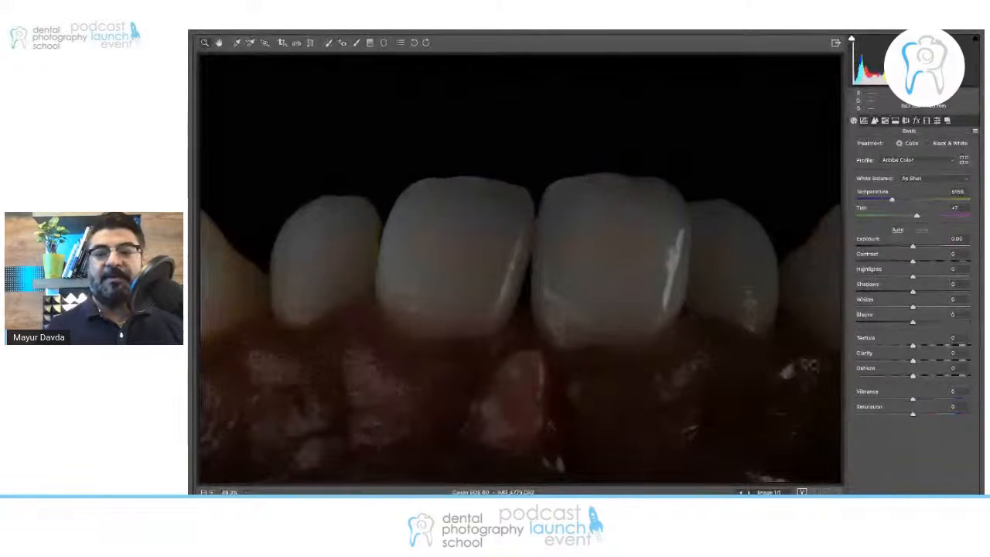
click(874, 491)
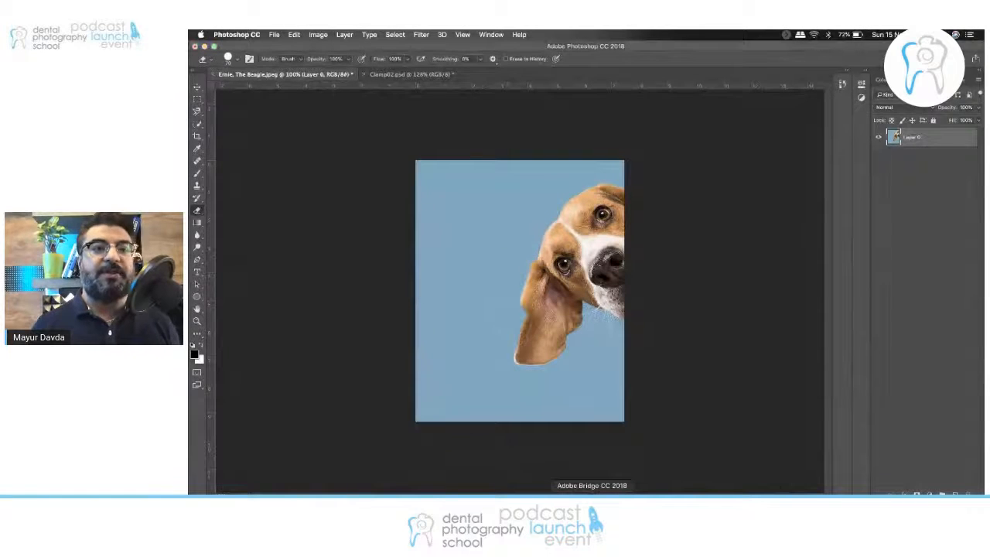
- Switch to Adobe Bridge and dismiss Camera Raw for IMG_4750.CR2
click(592, 493)
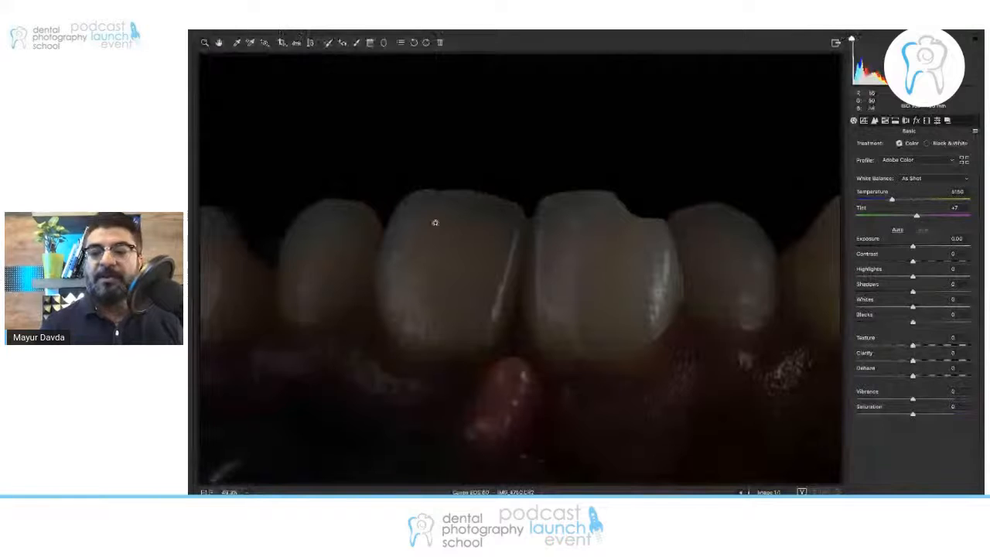
key(Escape)
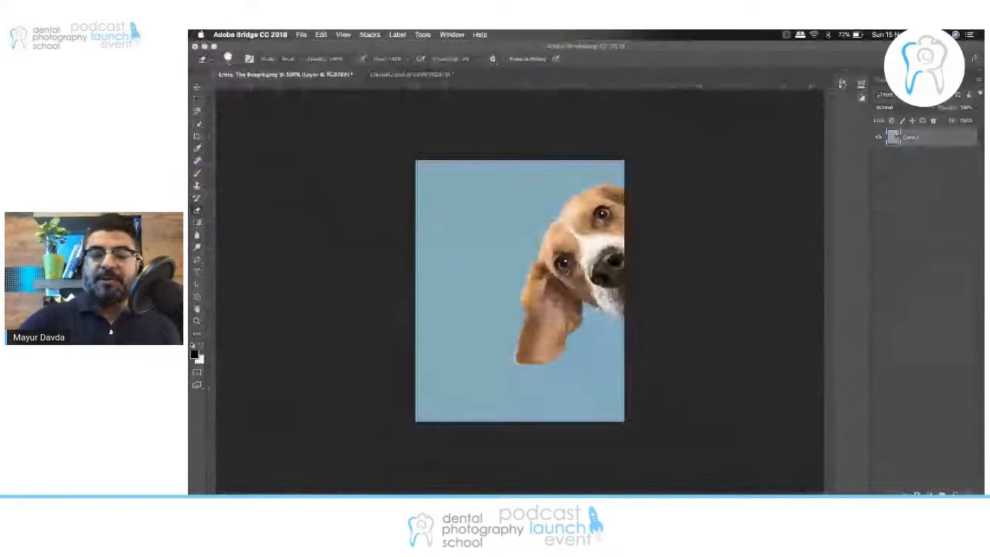
- Search the computer for "nikon" and launch Capture NX-D
key(super+space)
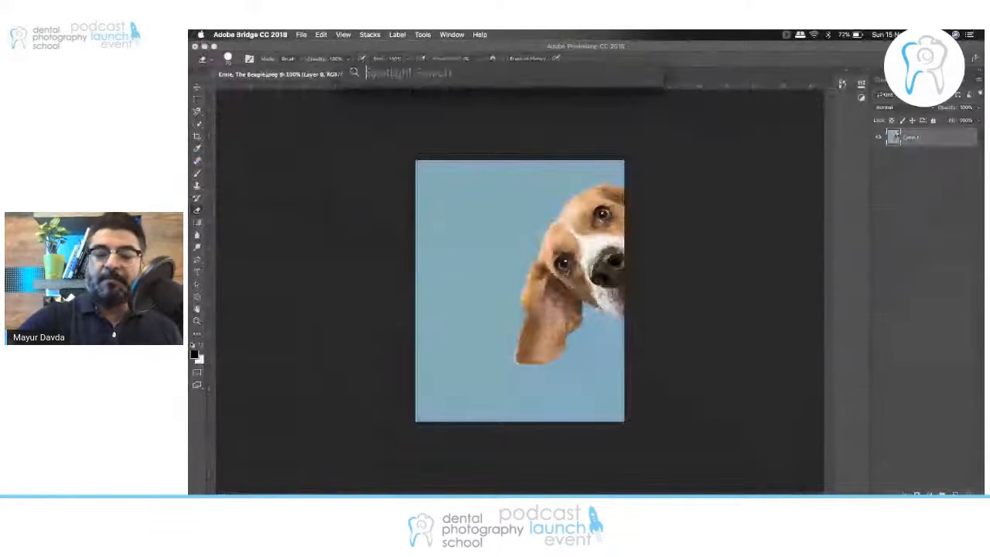
text(nikon)
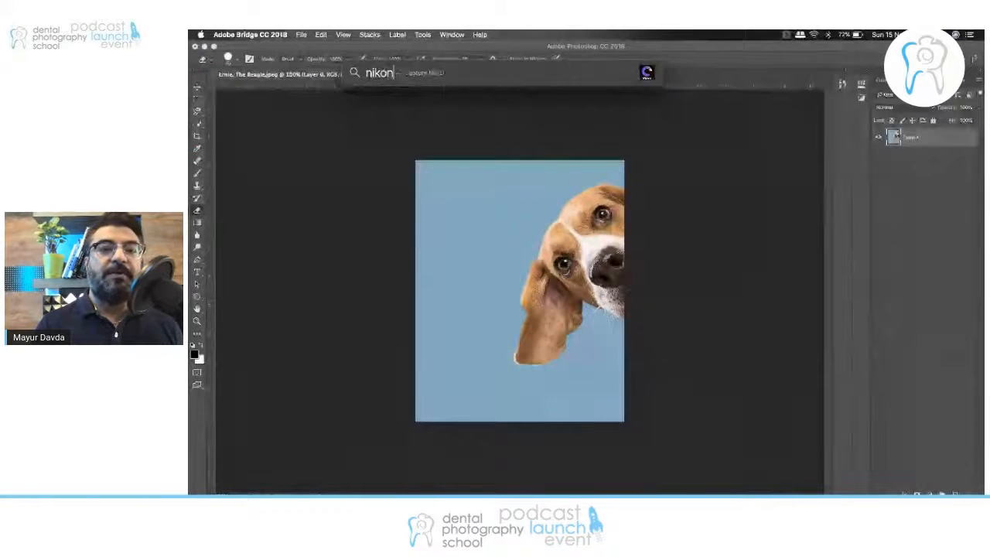
click(402, 102)
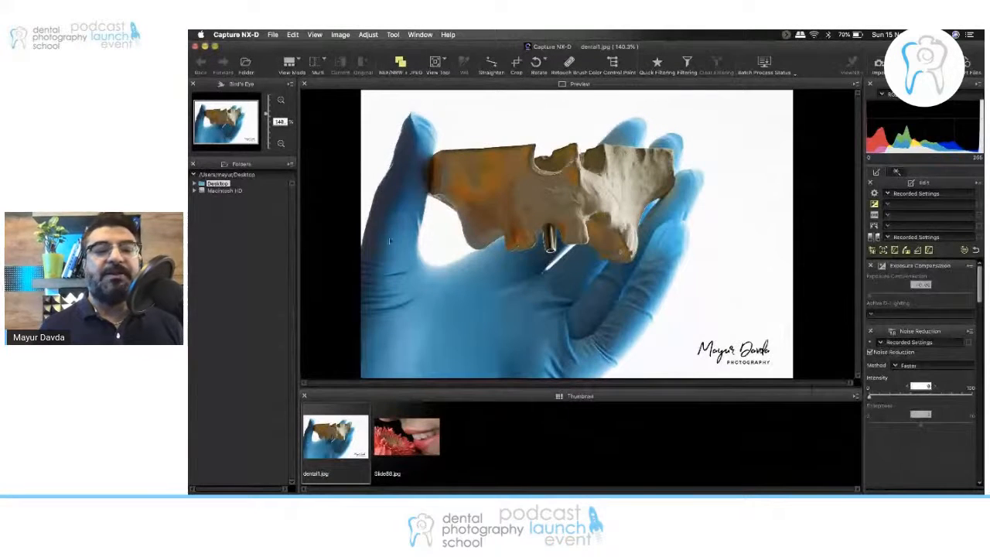
- Preview Slide88.jpg and return to dental1.jpg in Capture NX-D
click(419, 447)
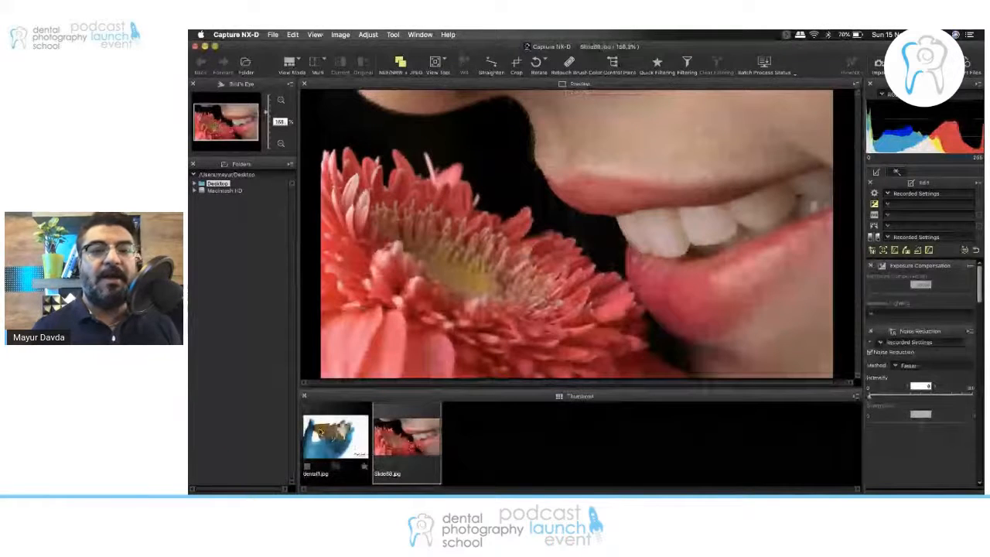
click(320, 432)
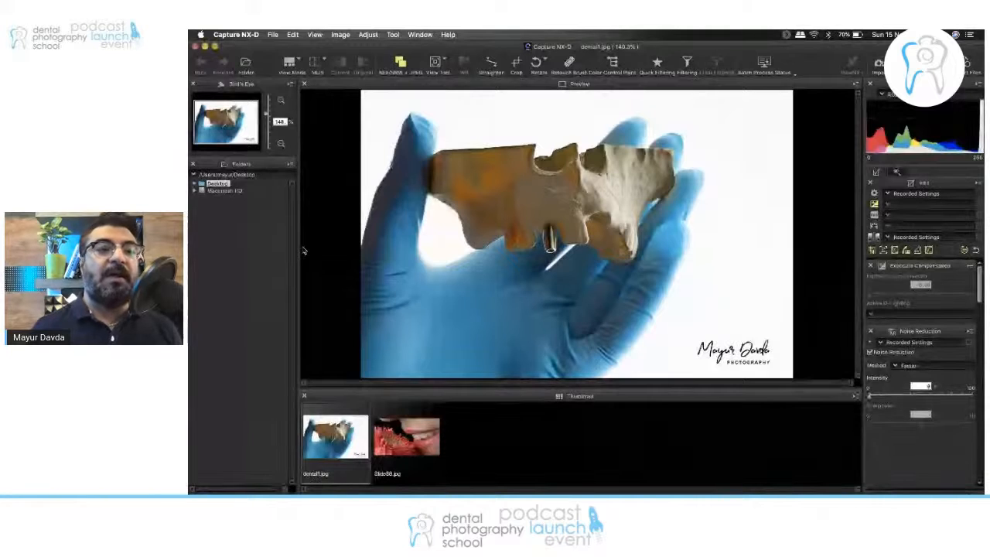
- Expand the Desktop in the folder tree and browse the first two patient-named folders and folder 1 for images
click(200, 187)
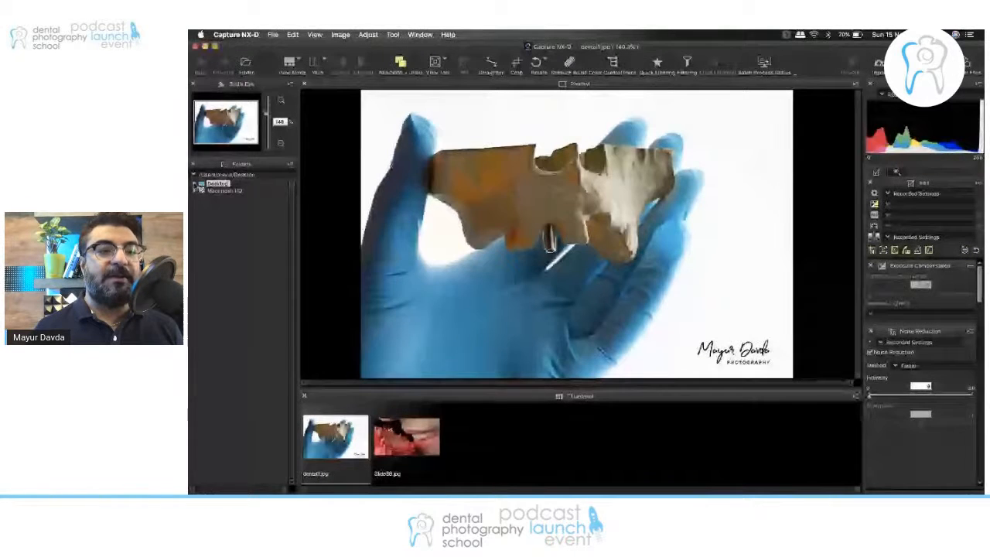
click(222, 204)
click(220, 198)
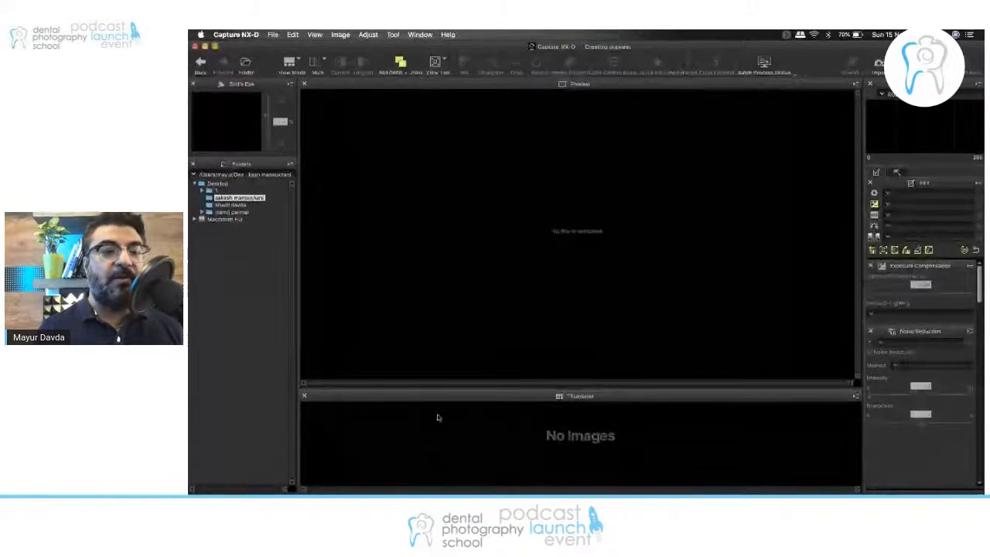
click(243, 206)
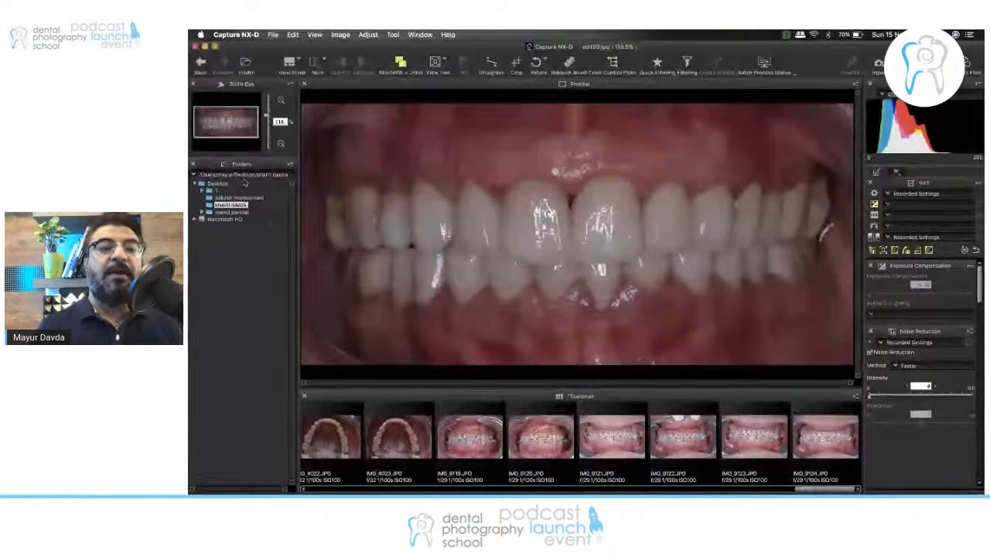
click(218, 193)
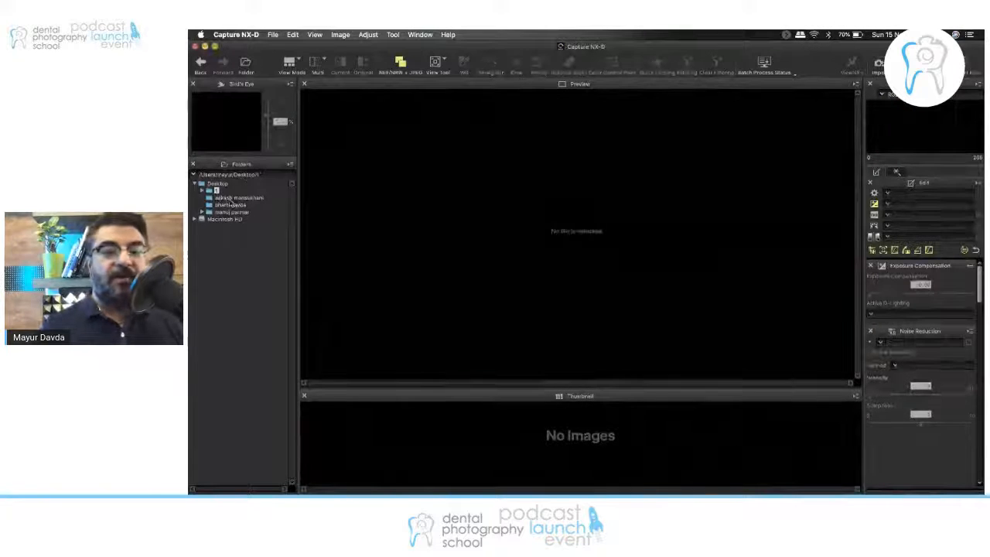
- Check the other patient-named Desktop folders for images, then leave Capture NX-D and clear the Photoshop window from the desktop
click(231, 204)
click(239, 198)
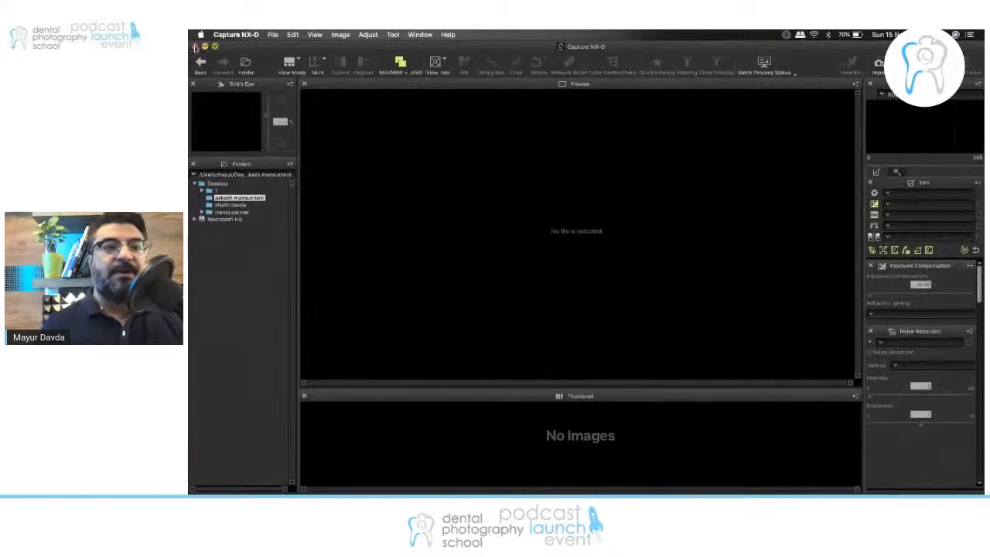
key(super+Tab)
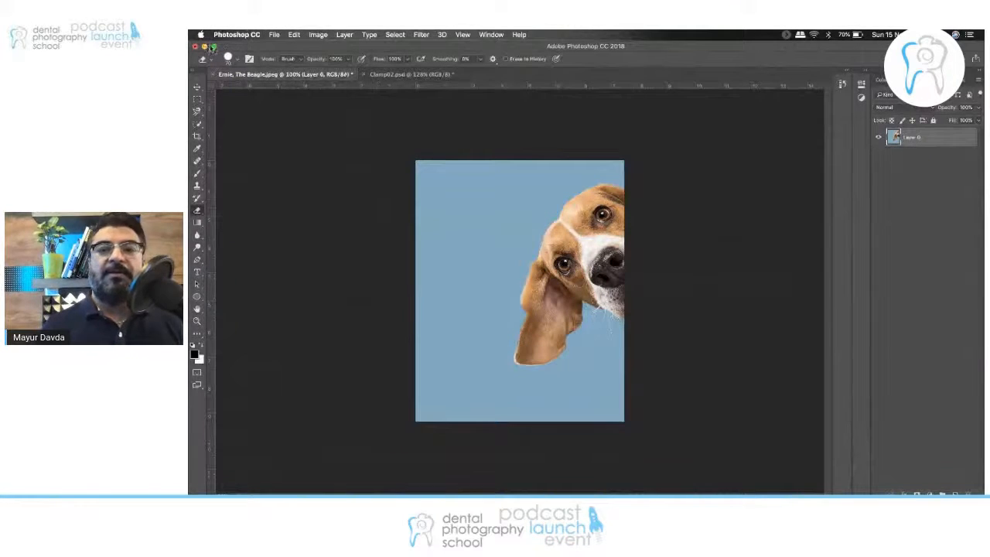
click(212, 47)
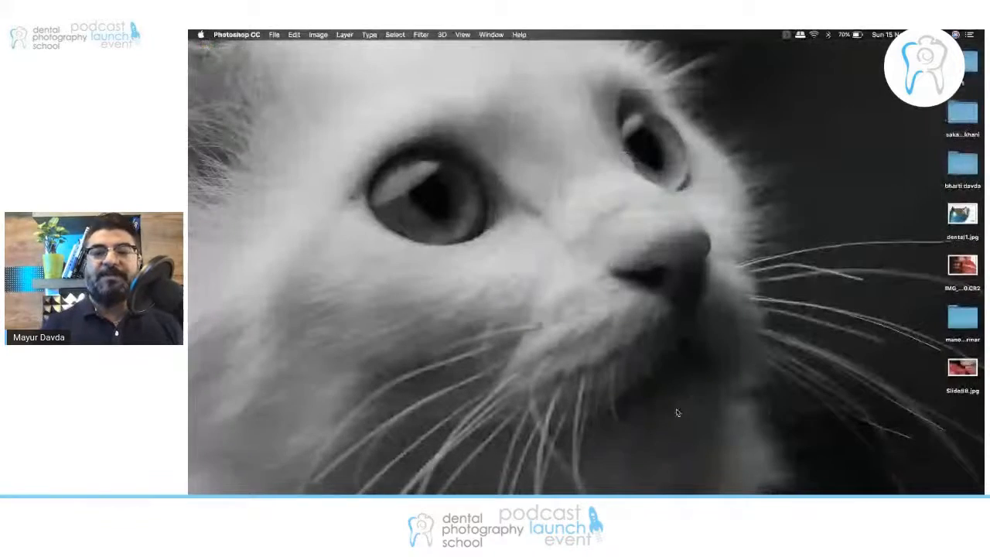
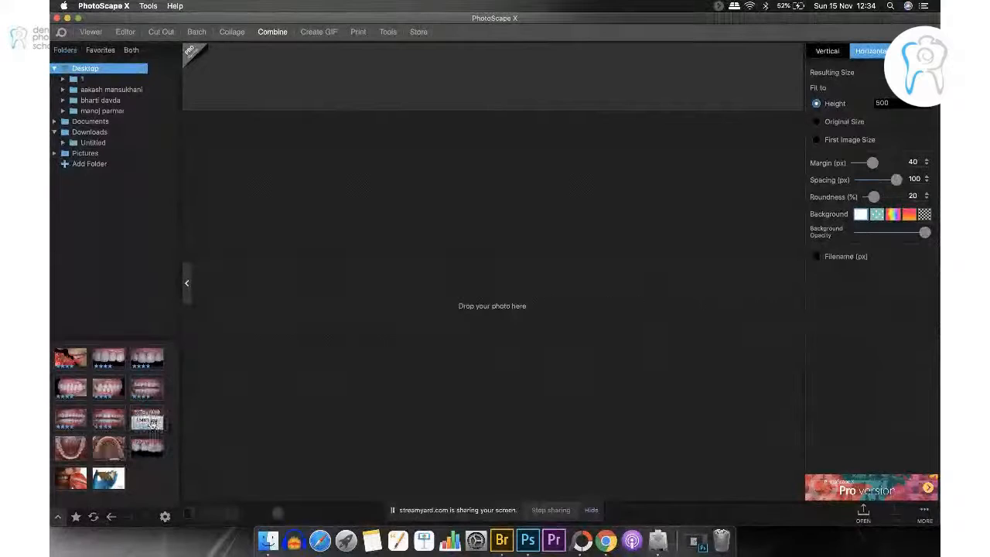
- In PhotoScape X, combine three closed-bite photos horizontally: a side view, the frontal FMR1.jpg and the opposite side view
mouse_move(151, 424)
mouse_down()
mouse_move(203, 401)
mouse_move(155, 422)
mouse_up()
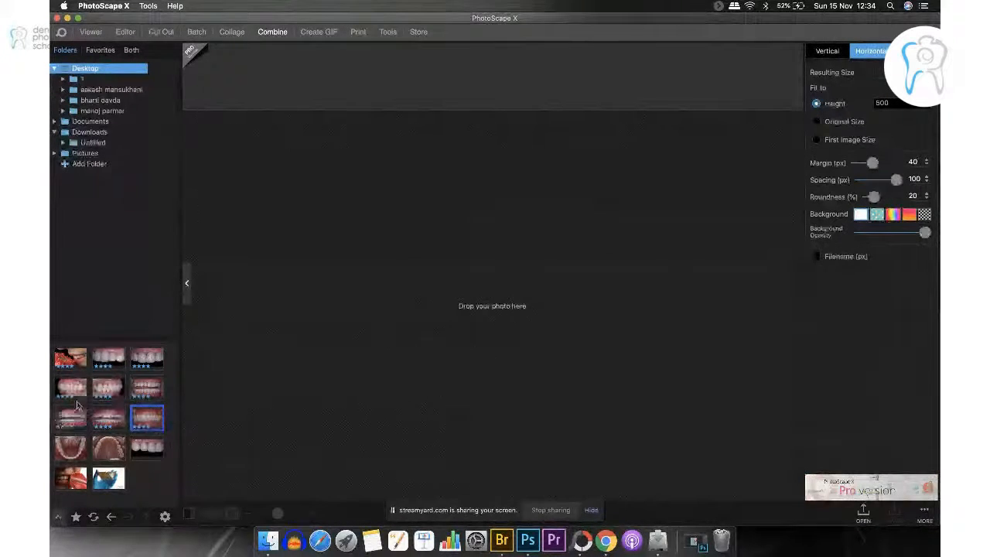
click(70, 390)
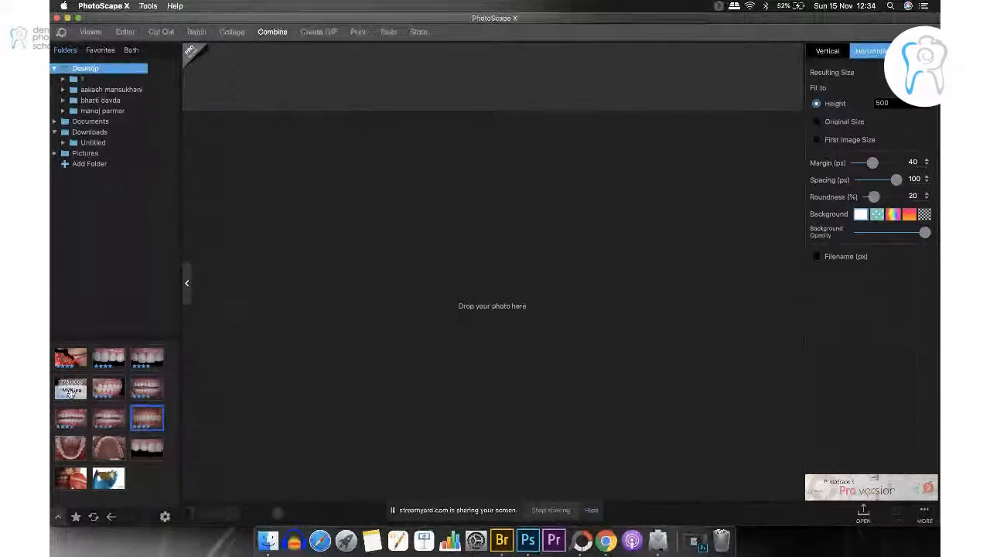
drag(70, 390, 305, 338)
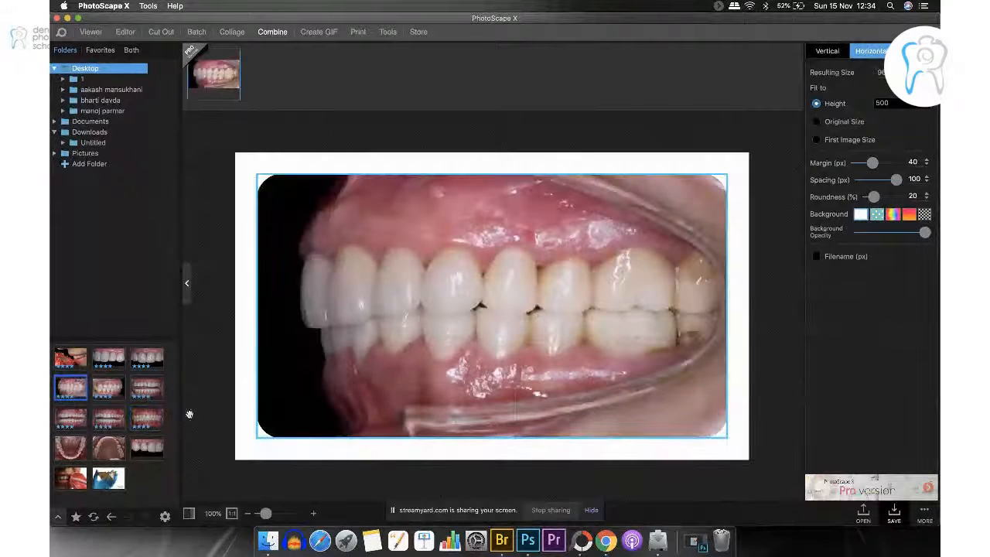
drag(147, 418, 193, 381)
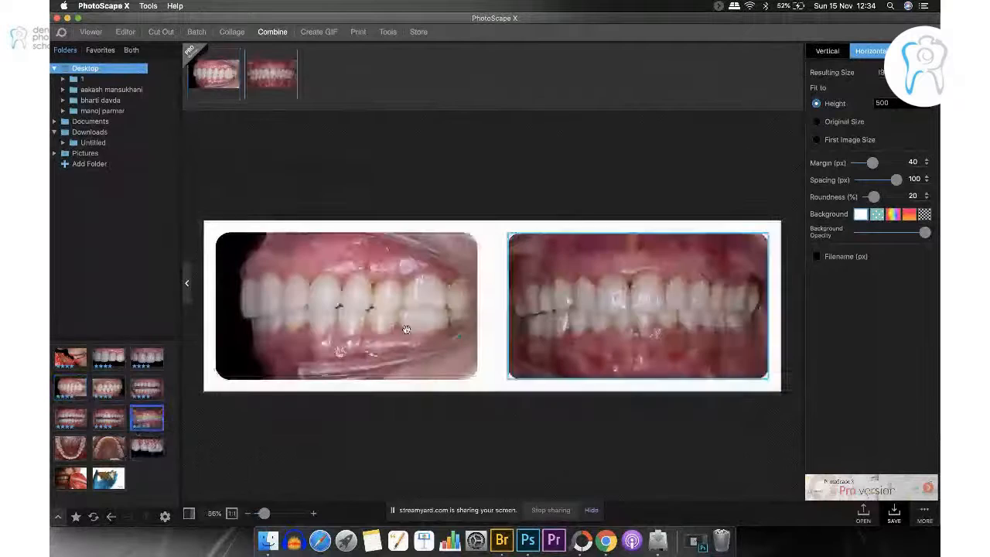
drag(108, 387, 475, 391)
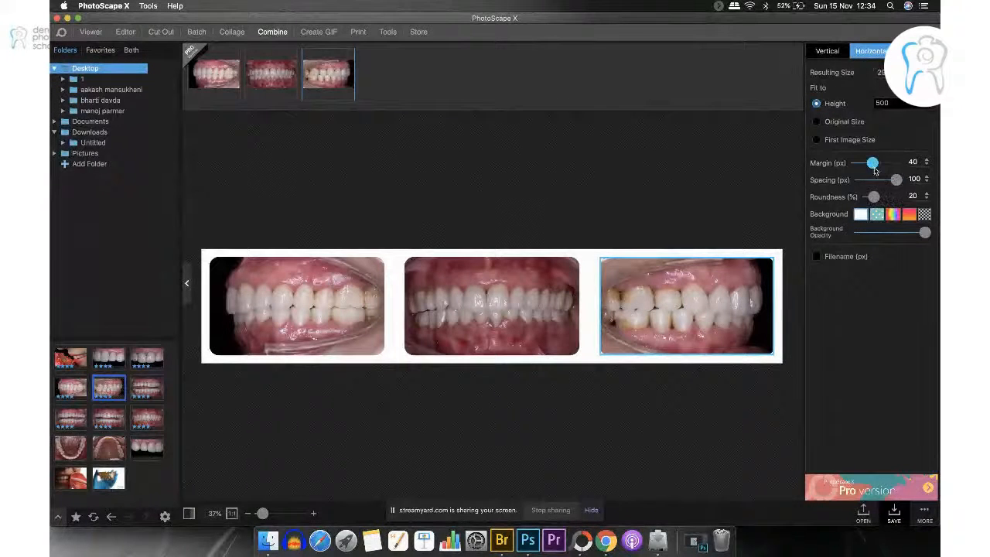
- Set the combined image's margin, spacing and roundness all to 0
drag(873, 163, 789, 169)
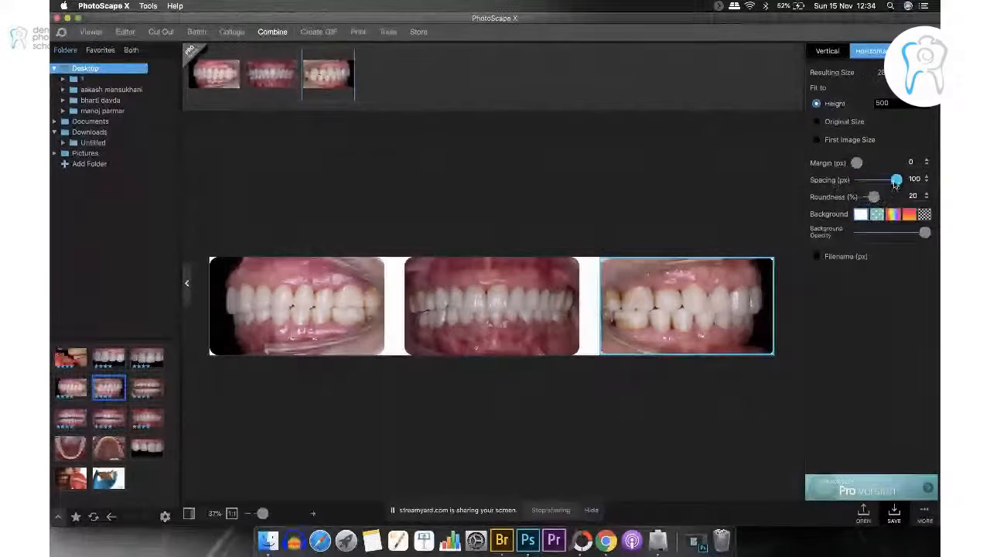
drag(895, 180, 775, 184)
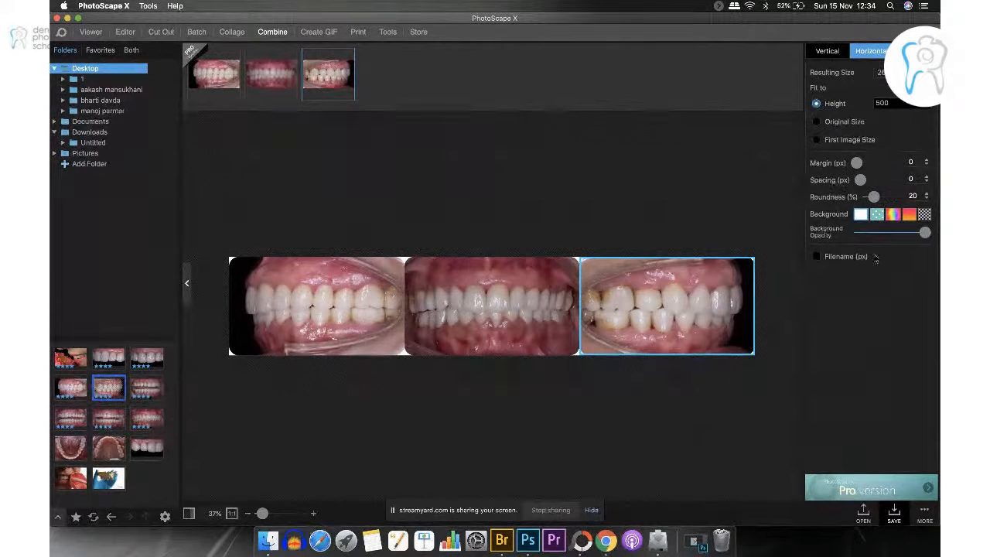
drag(874, 196, 682, 230)
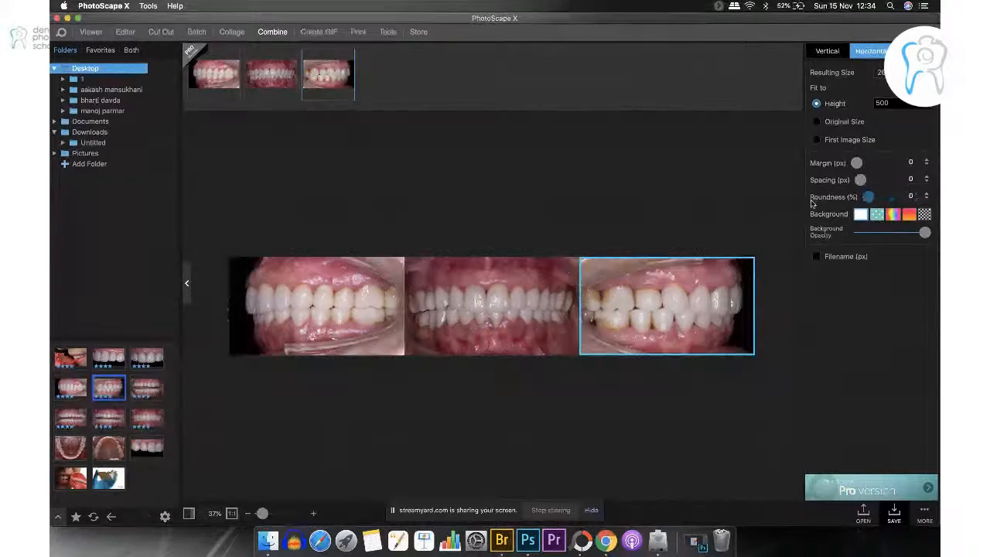
click(564, 205)
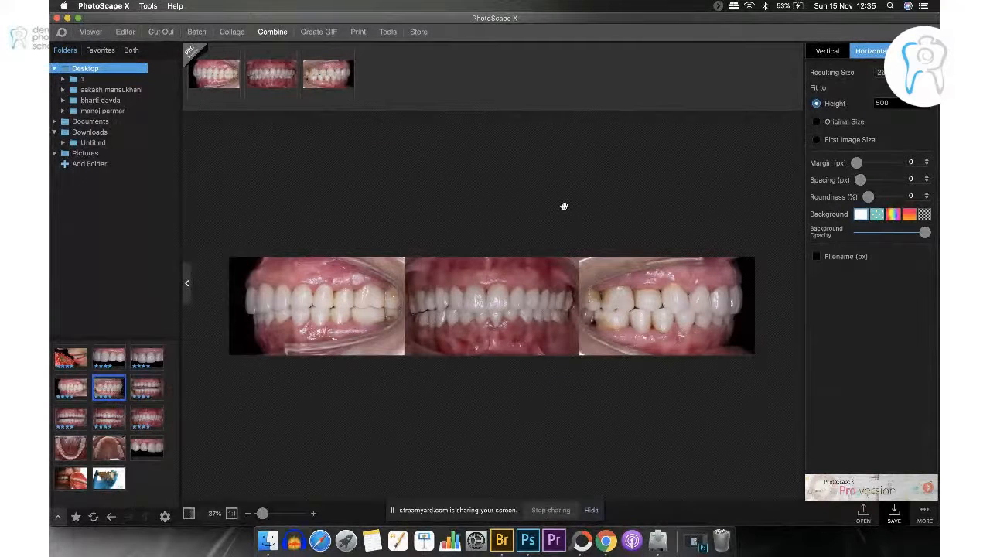
- Switch to Adobe Bridge, open FMR1.jpg in Camera Raw and raise its exposure to +0.65
click(501, 540)
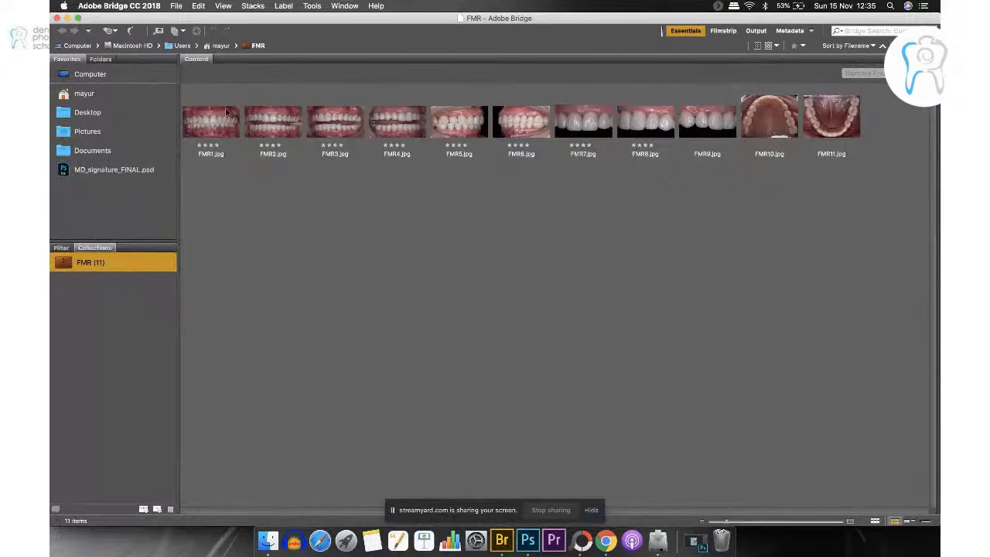
click(226, 112)
click(197, 30)
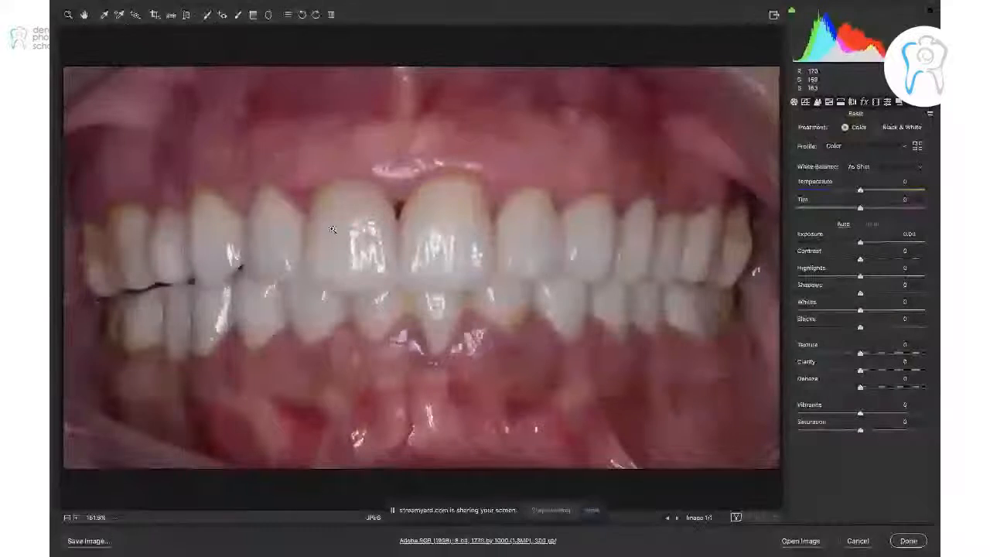
drag(860, 243, 868, 244)
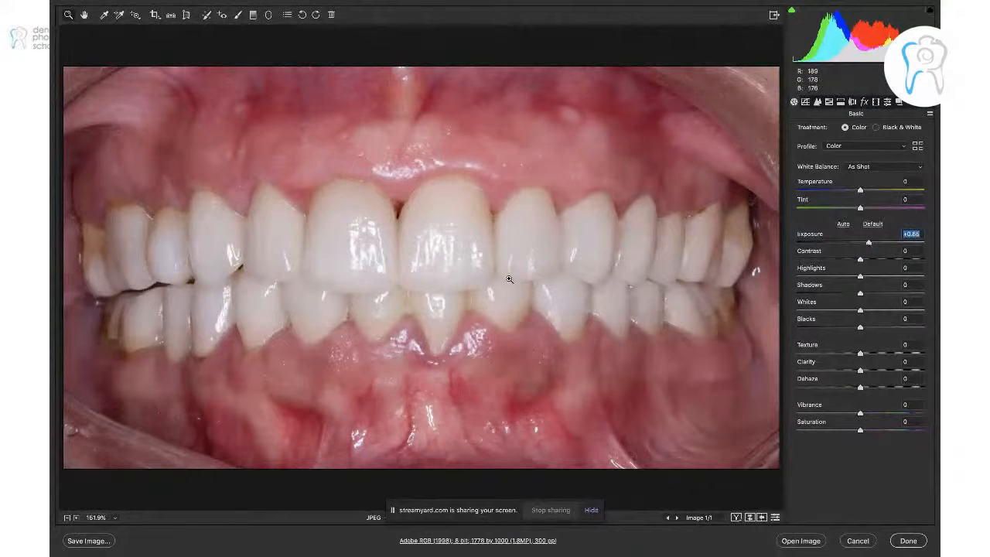
- Crop the frontal photo at a 9 to 16 ratio to about 1667 by 938 pixels, with the crop frame rotated slightly counter-clockwise
click(156, 15)
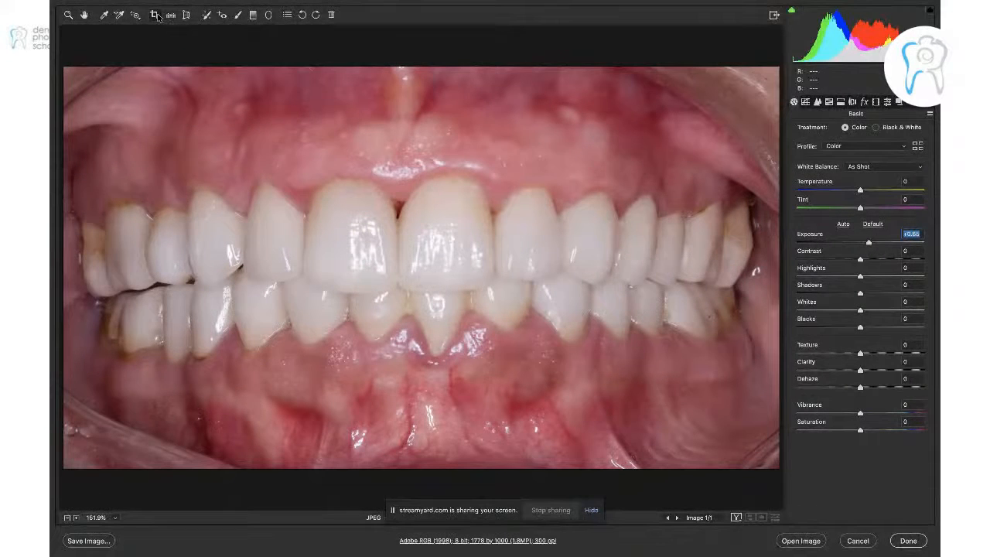
click(157, 16)
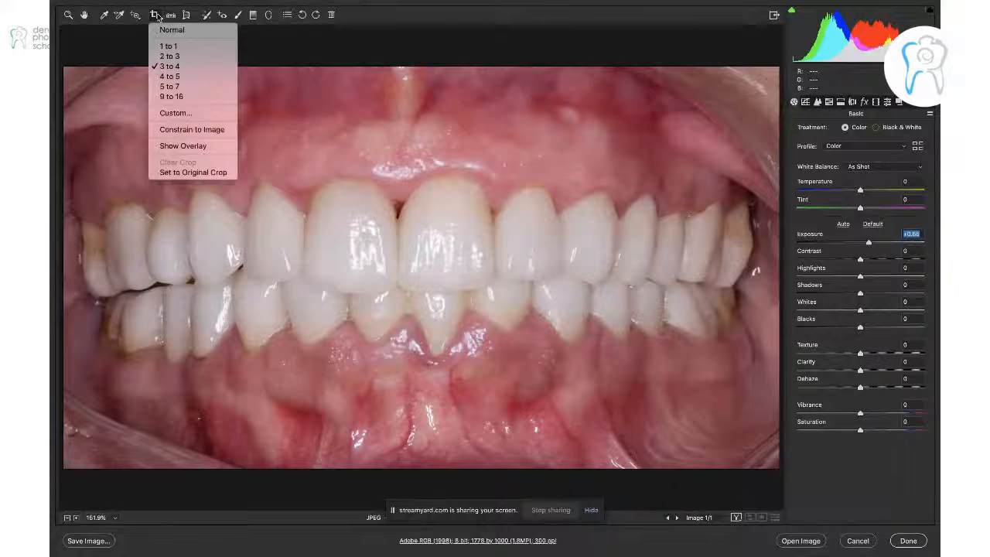
click(176, 99)
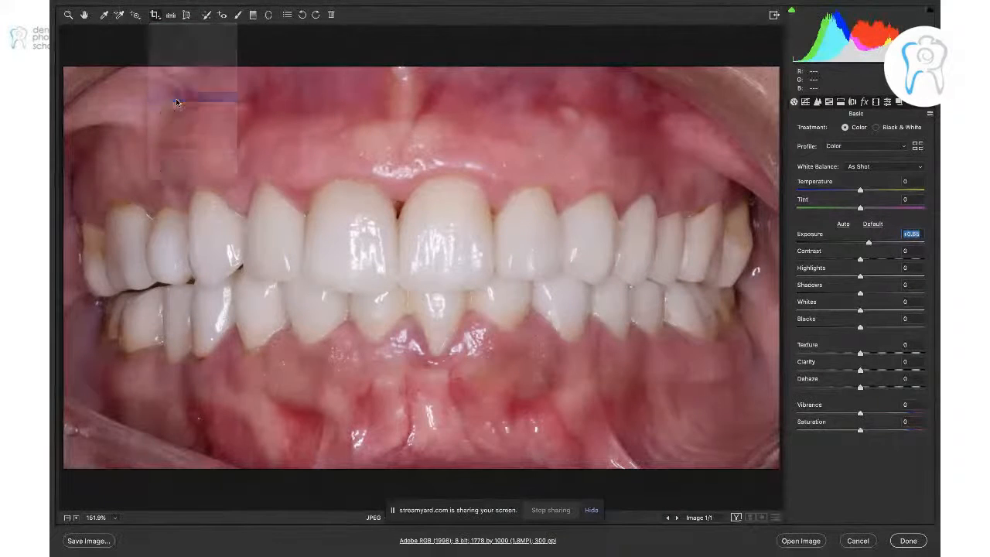
drag(67, 119, 886, 427)
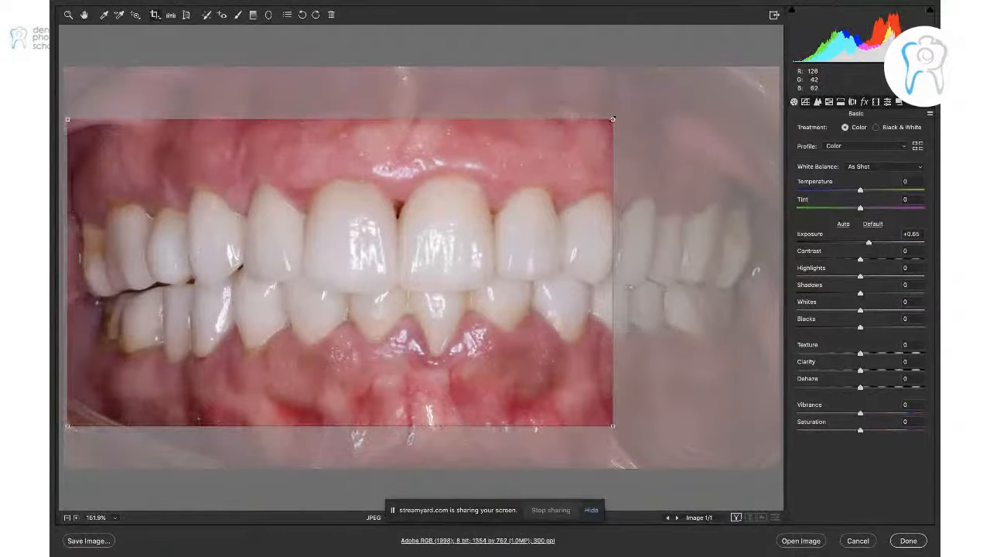
drag(612, 119, 707, 66)
drag(546, 198, 595, 204)
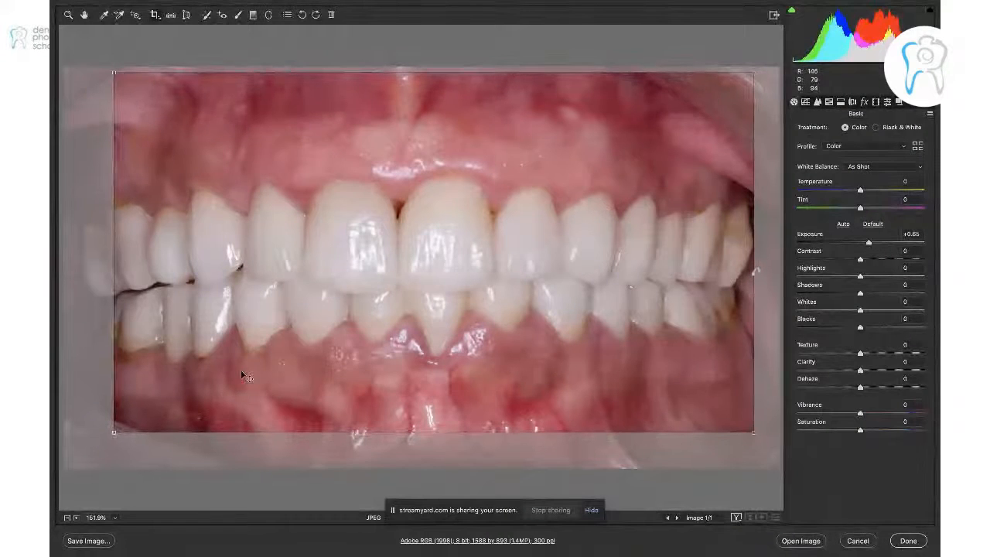
drag(113, 433, 73, 451)
drag(202, 367, 202, 368)
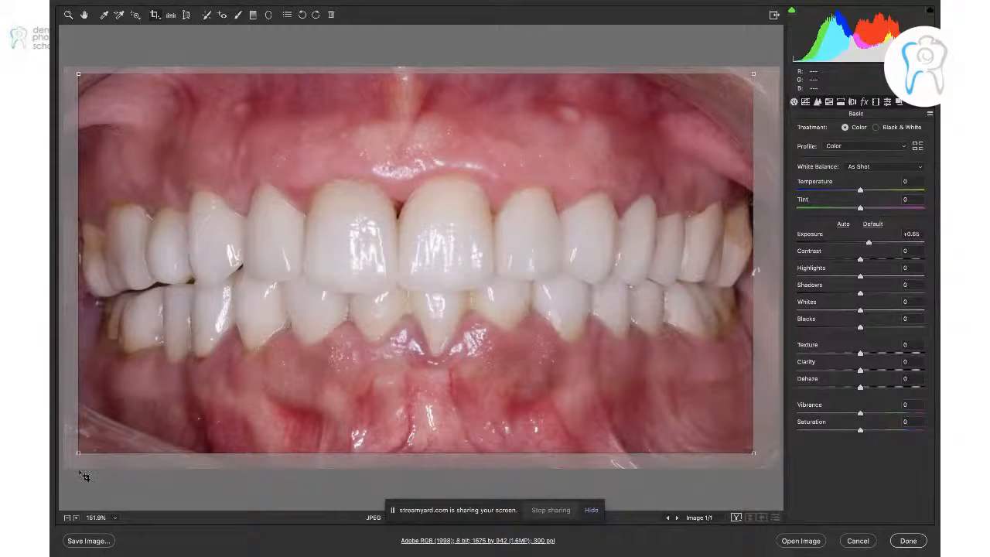
drag(80, 454, 82, 451)
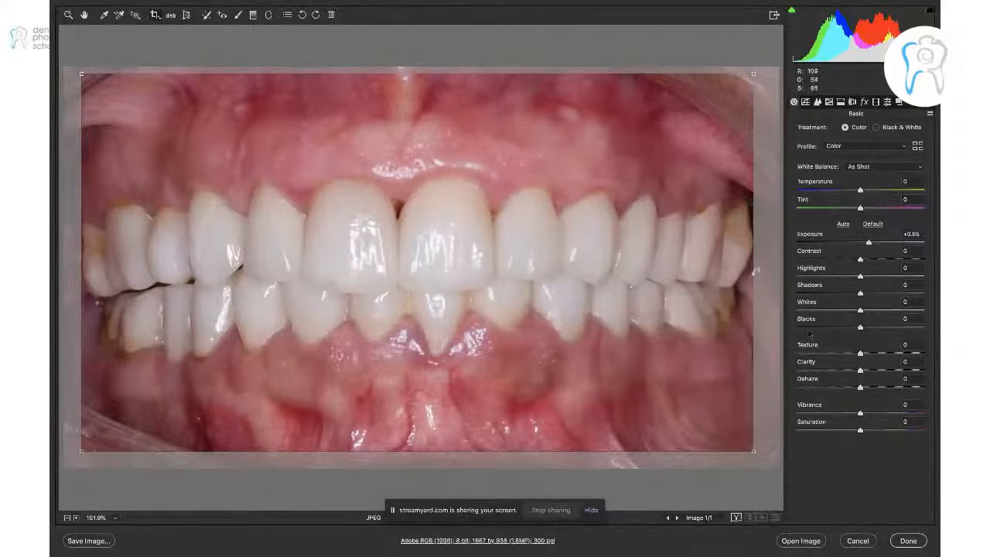
drag(760, 454, 761, 448)
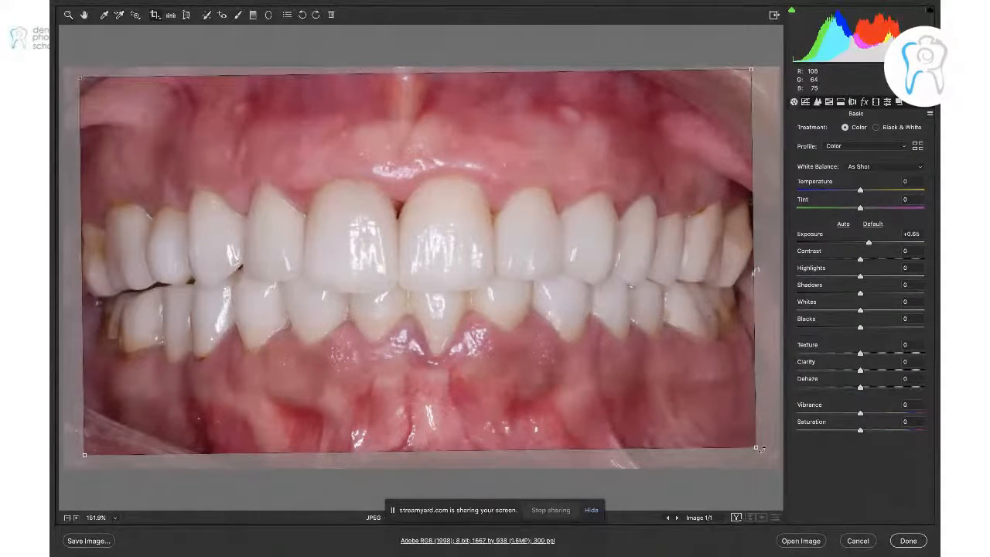
key(Return)
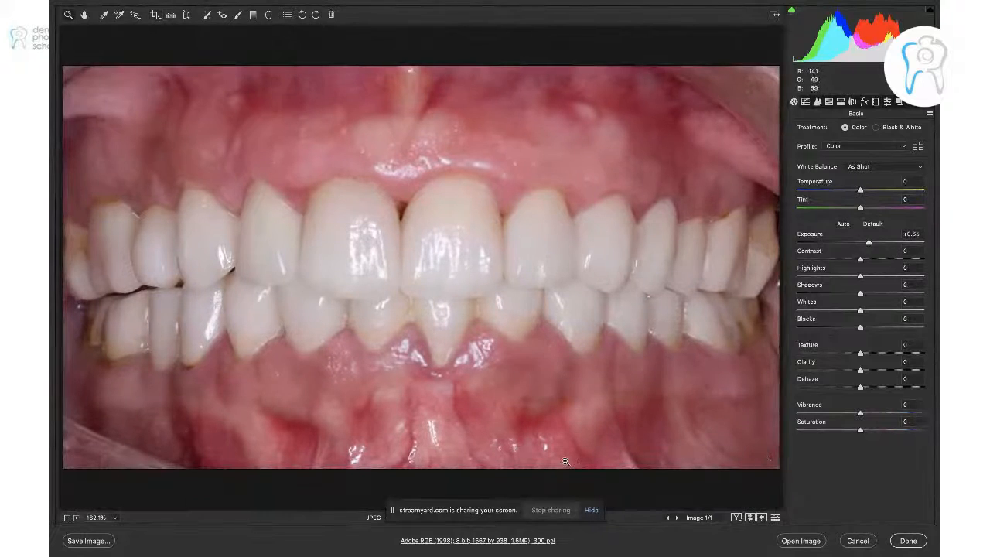
- Save the edited photo as a JPEG on the Desktop with "1copy" in its file name, and finish the Camera Raw edit
click(98, 544)
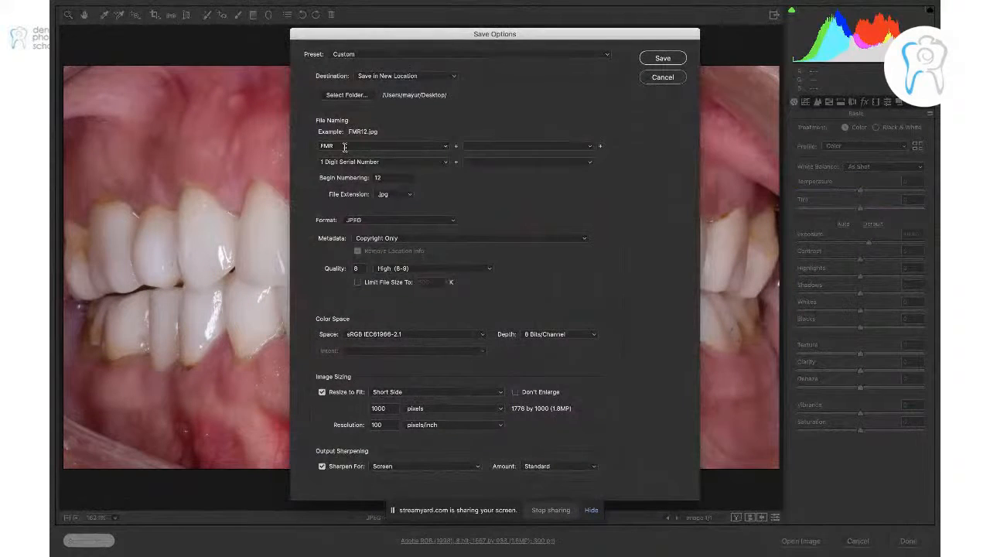
text(1copy)
click(663, 59)
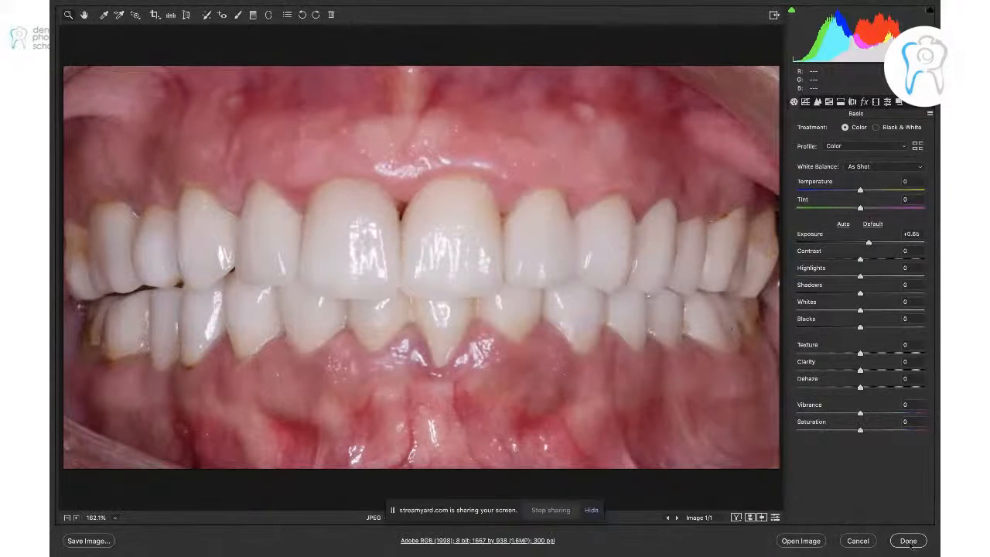
click(911, 542)
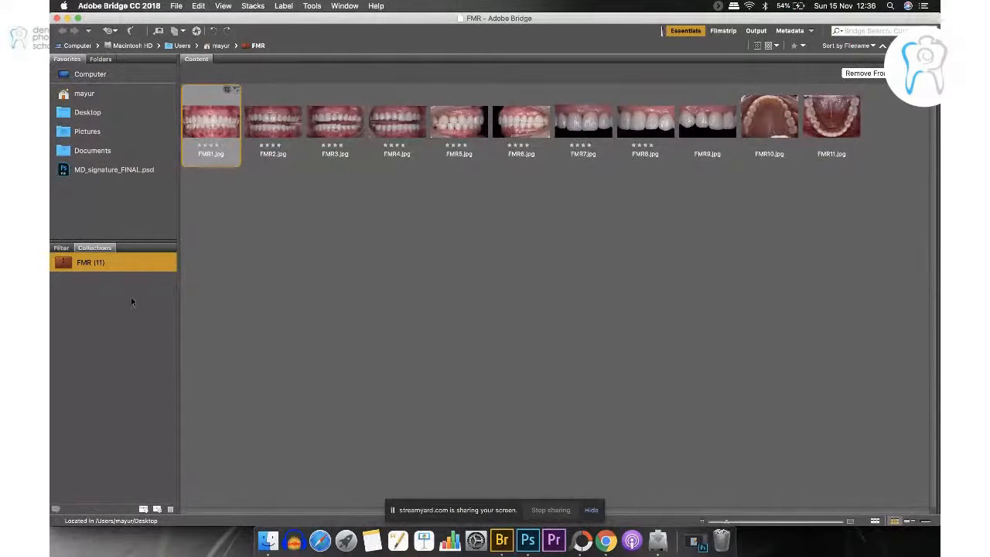
- Return to PhotoScape X and replace the middle frontal photo with the brightened, cropped copy, placed between the two side views
click(55, 18)
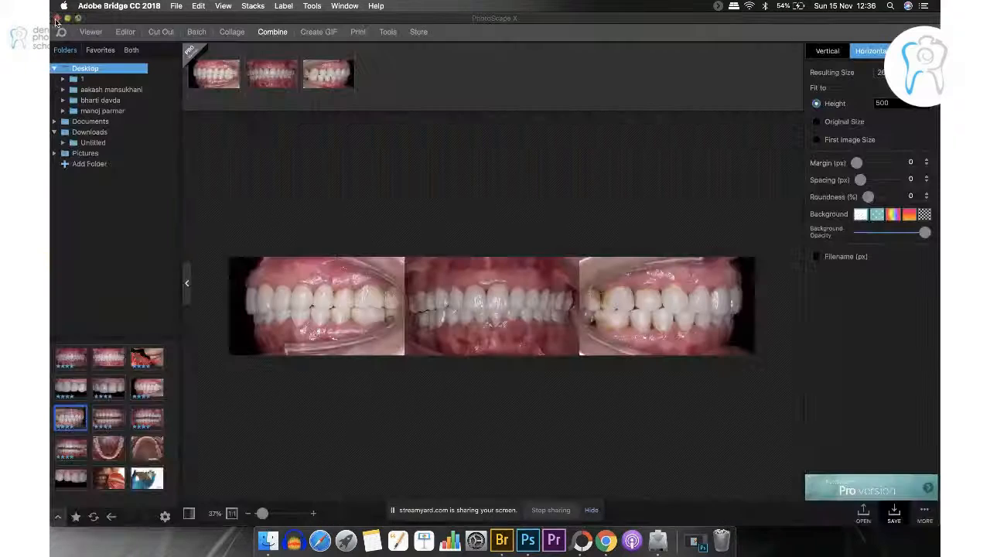
click(67, 365)
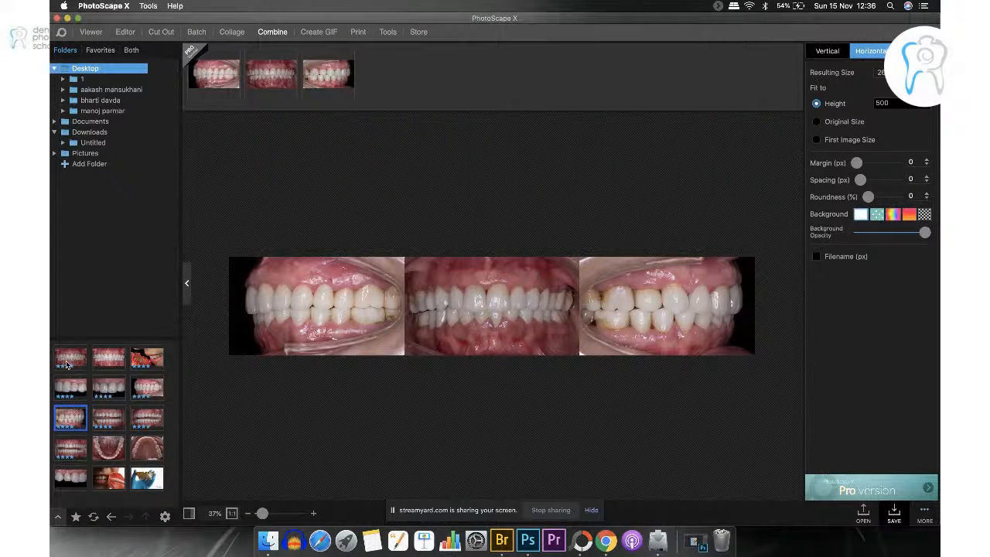
click(290, 55)
drag(108, 358, 251, 131)
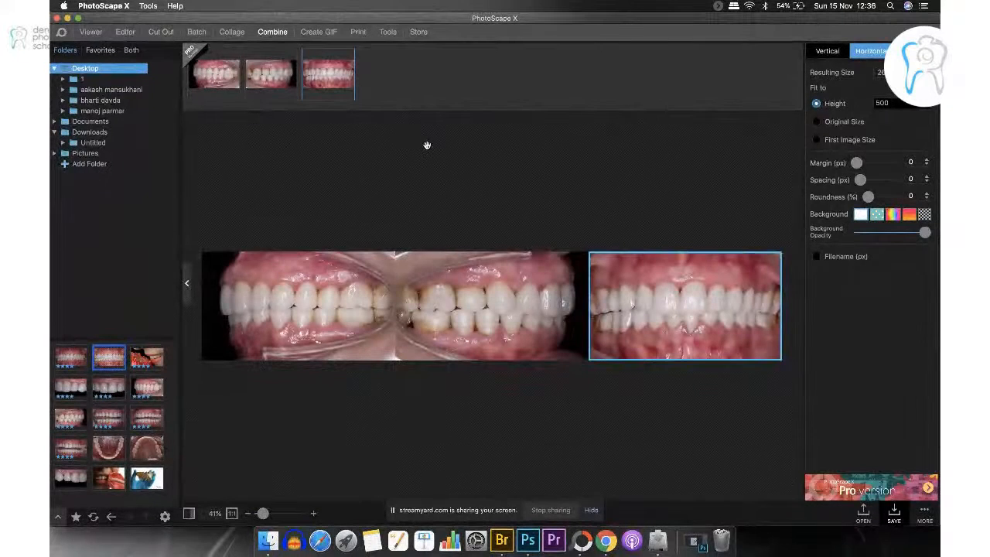
drag(328, 77, 269, 78)
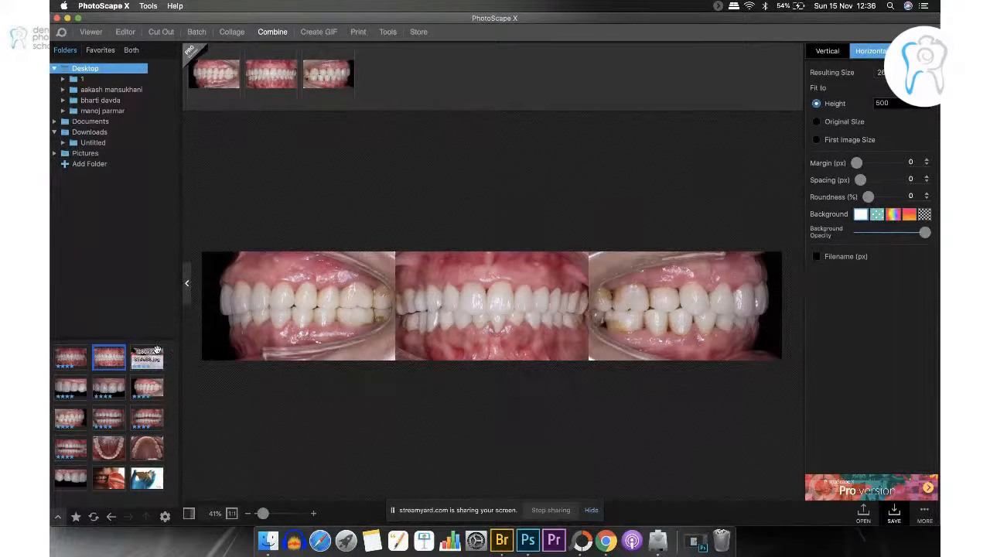
- Insert the original FMR1.jpg beside the edited frontal photo to compare their brightness, then remove it from the strip
drag(70, 357, 322, 107)
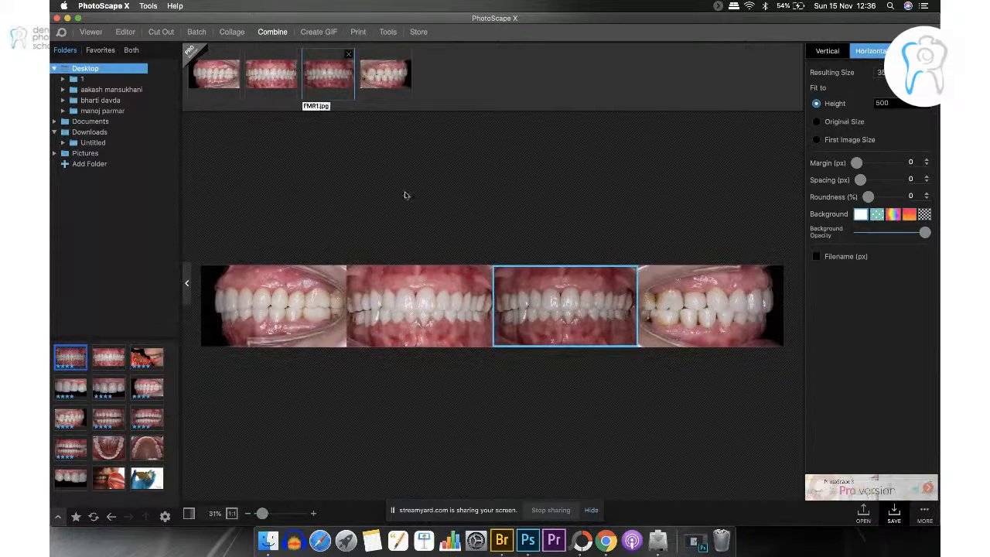
click(512, 399)
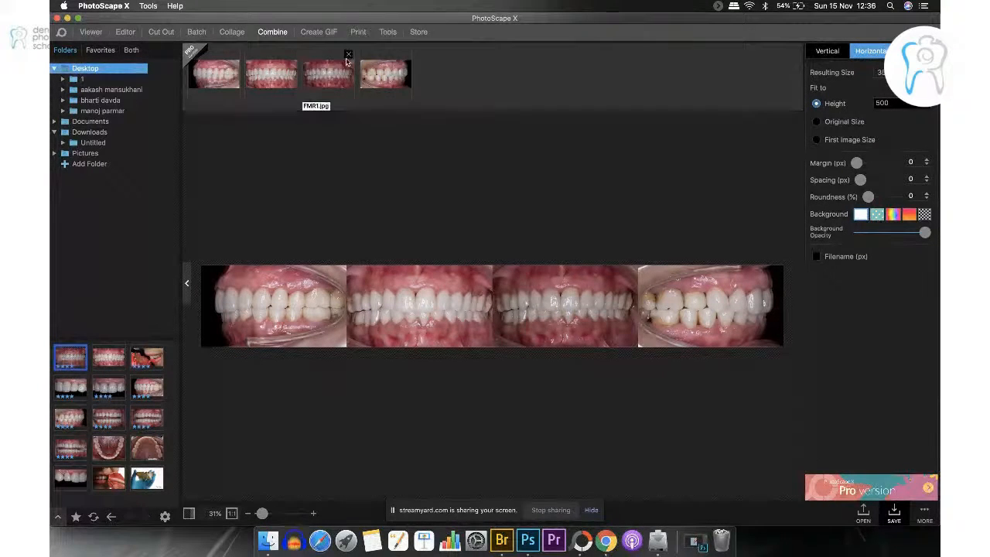
click(348, 55)
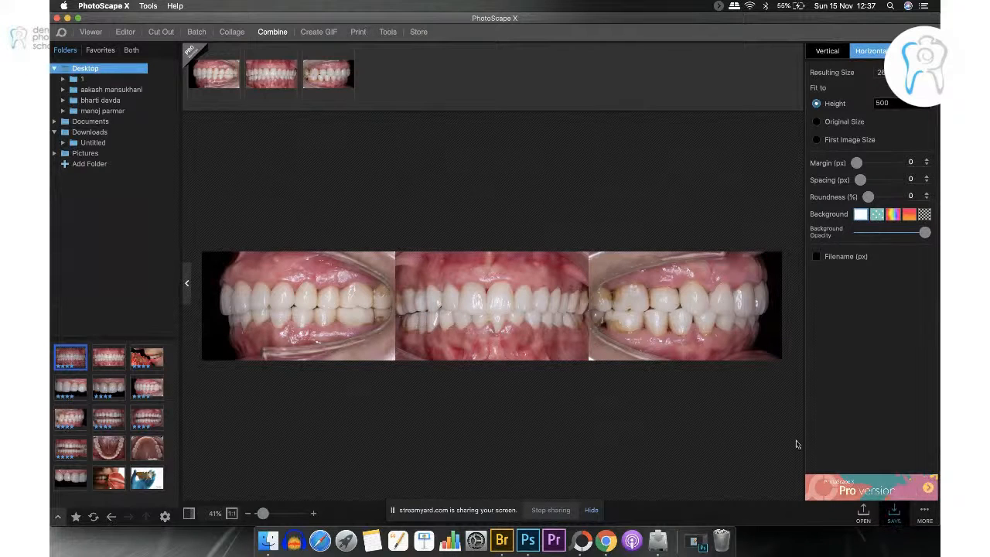
- Save the combined three-view strip as a JPEG named MIP on the Desktop at quality 100
click(895, 512)
text(MIP)
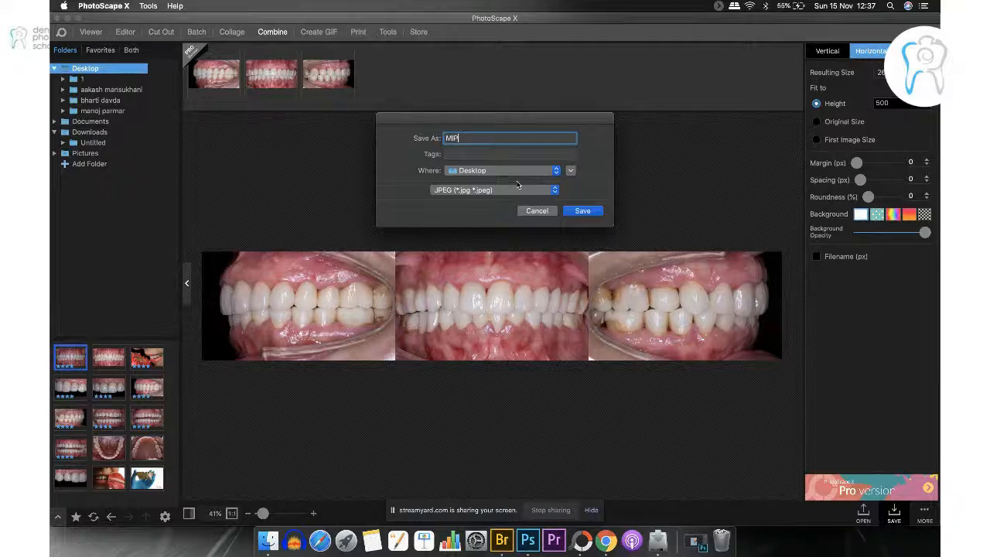
click(583, 210)
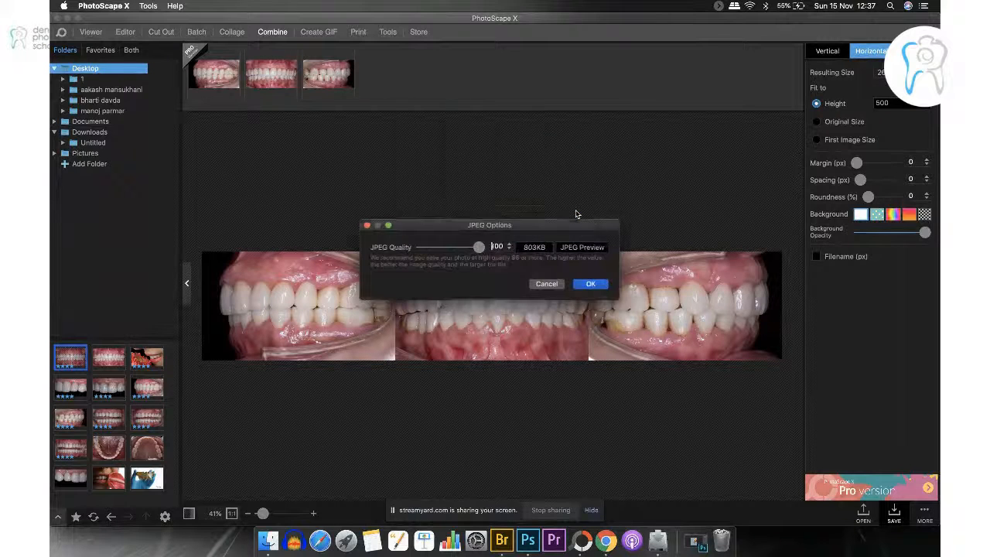
click(589, 285)
- Minimise PhotoScape X, view the saved MIP.jpg full screen in Preview, and close it
click(68, 17)
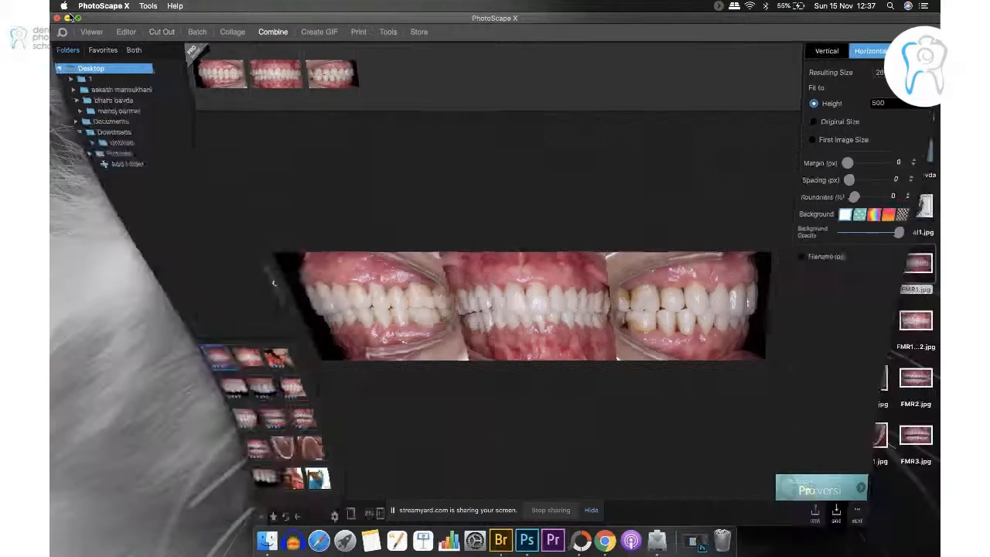
double_click(834, 150)
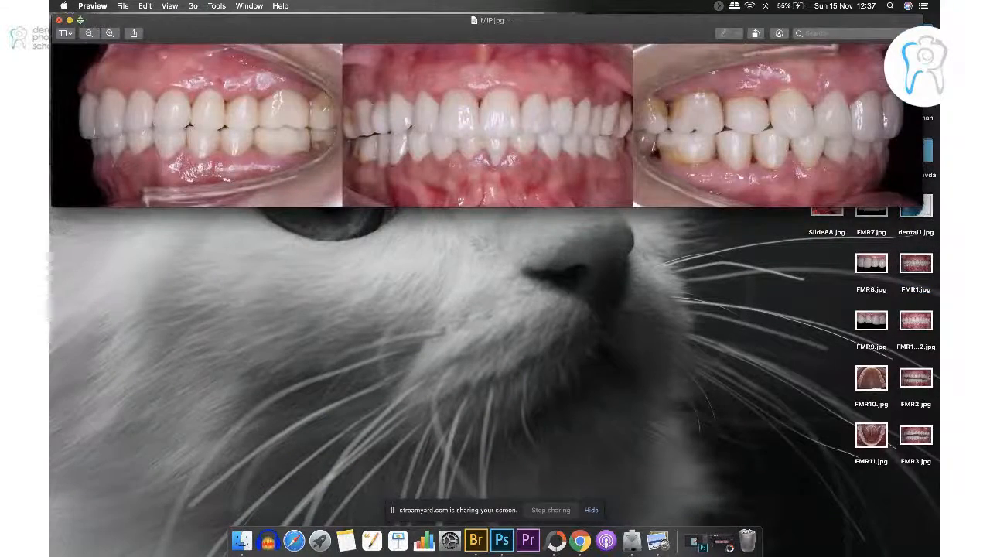
click(80, 19)
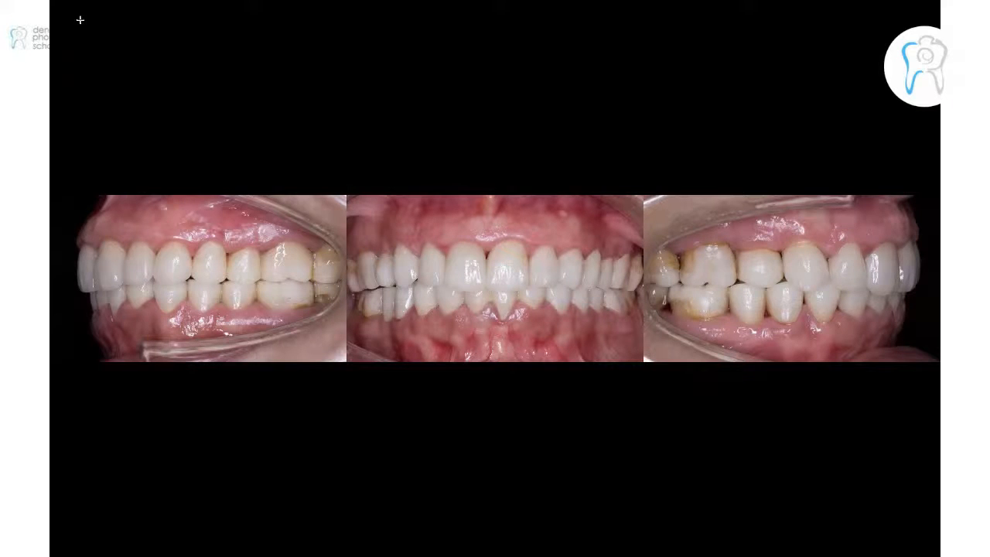
click(80, 20)
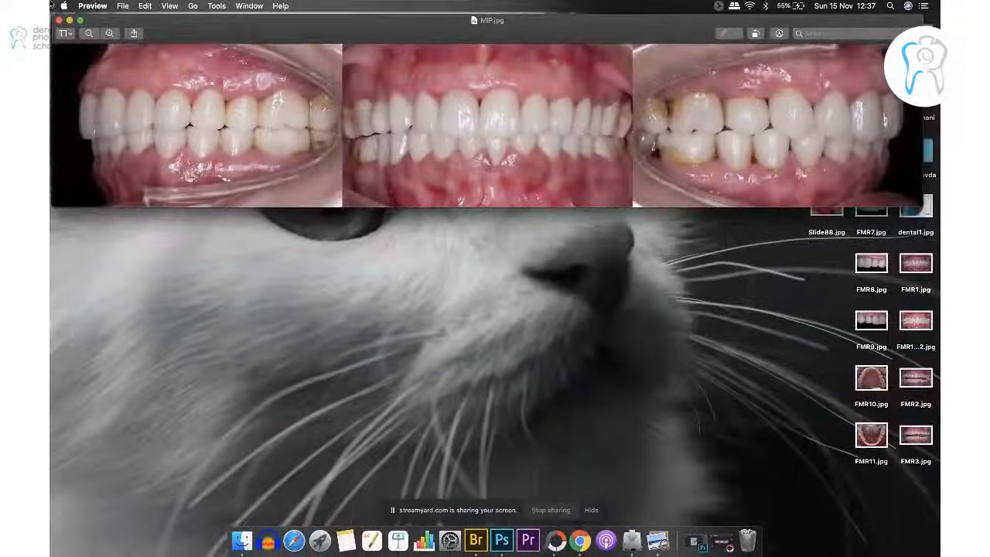
click(59, 21)
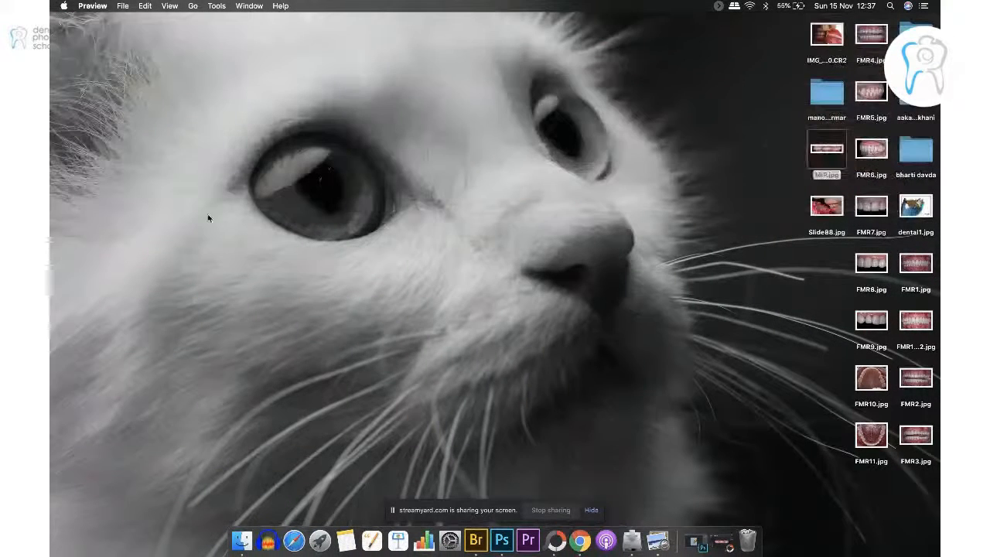
- Return to PhotoScape X and remove all three occlusion photos from the combined strip
click(556, 539)
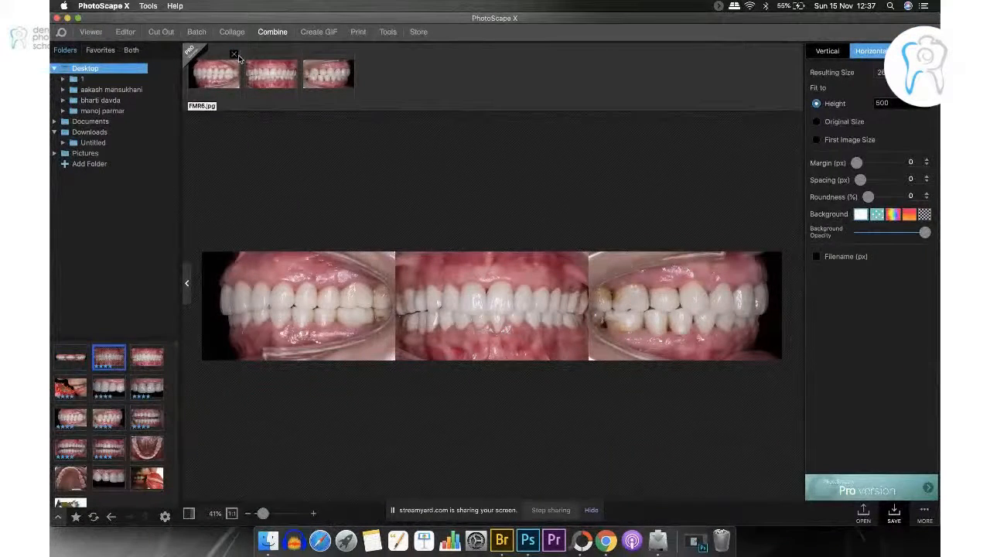
click(233, 54)
click(235, 54)
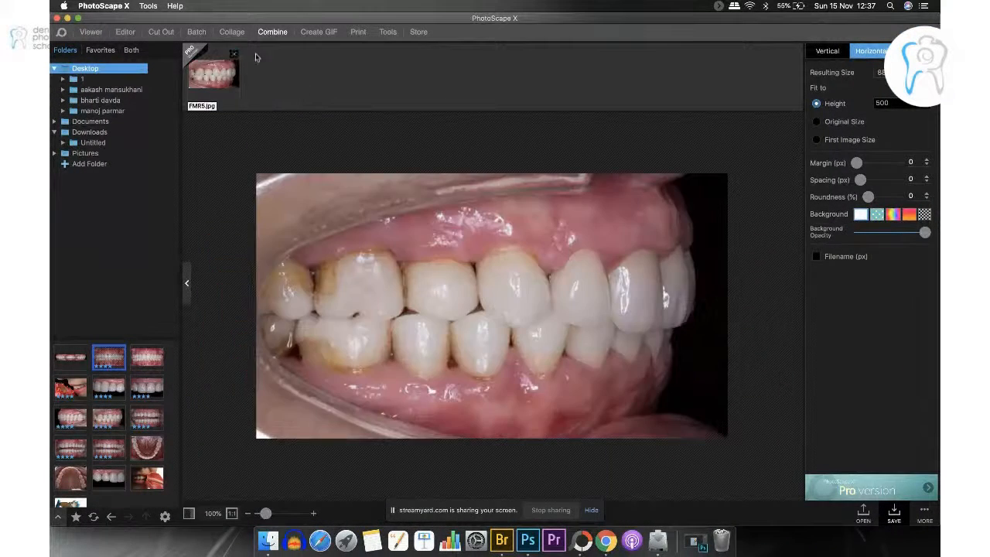
click(235, 54)
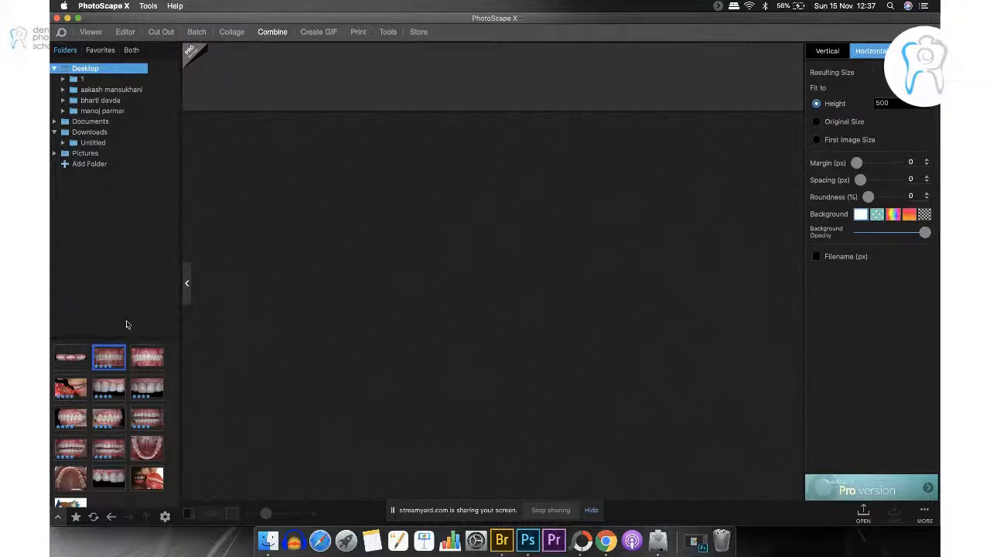
- Add the three upper anterior close-ups on a black background, one frontal and two side views, to the strip
drag(108, 386, 445, 265)
drag(147, 386, 430, 355)
drag(113, 481, 381, 335)
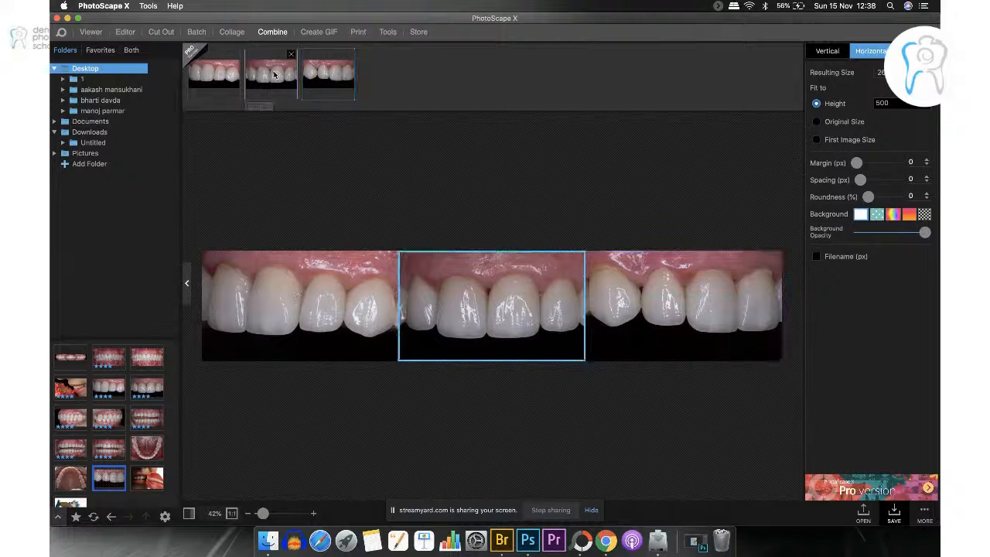
- Reorder the strip so the frontal close-up sits in the middle, with the canine ends of the side views outermost
drag(218, 73, 191, 75)
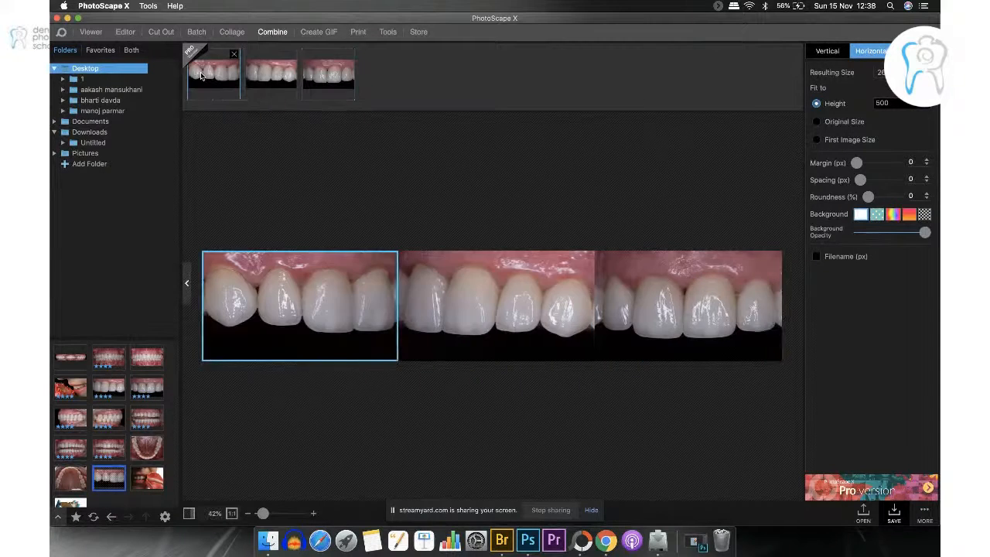
click(279, 82)
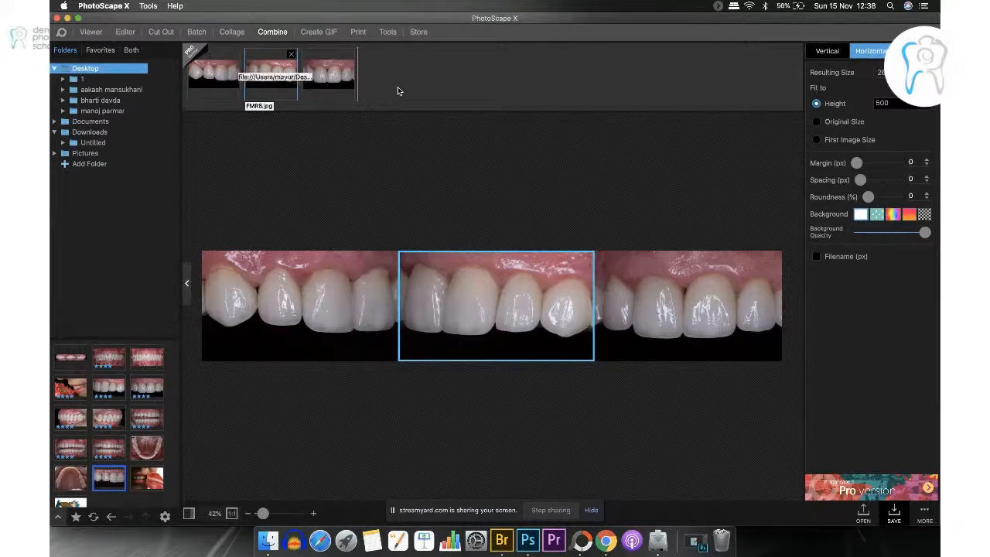
drag(328, 74, 255, 73)
click(492, 192)
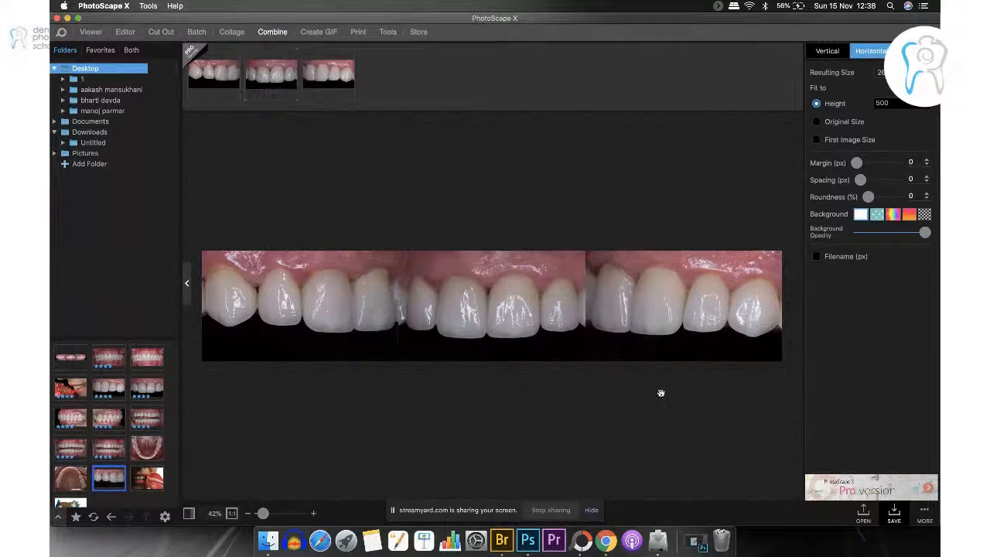
- Save the combined anterior strip on the Desktop as a JPEG named FMR9-side
click(895, 514)
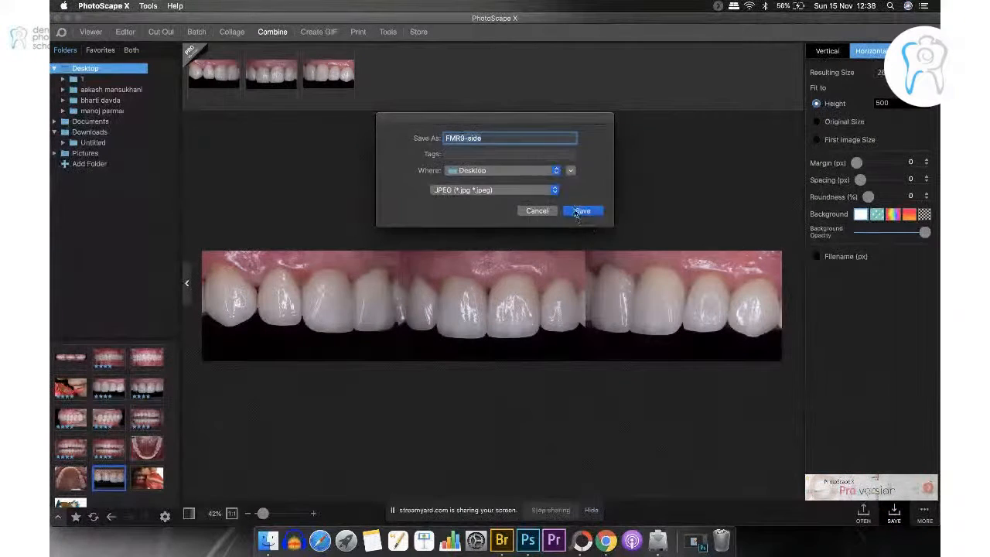
click(579, 210)
click(588, 284)
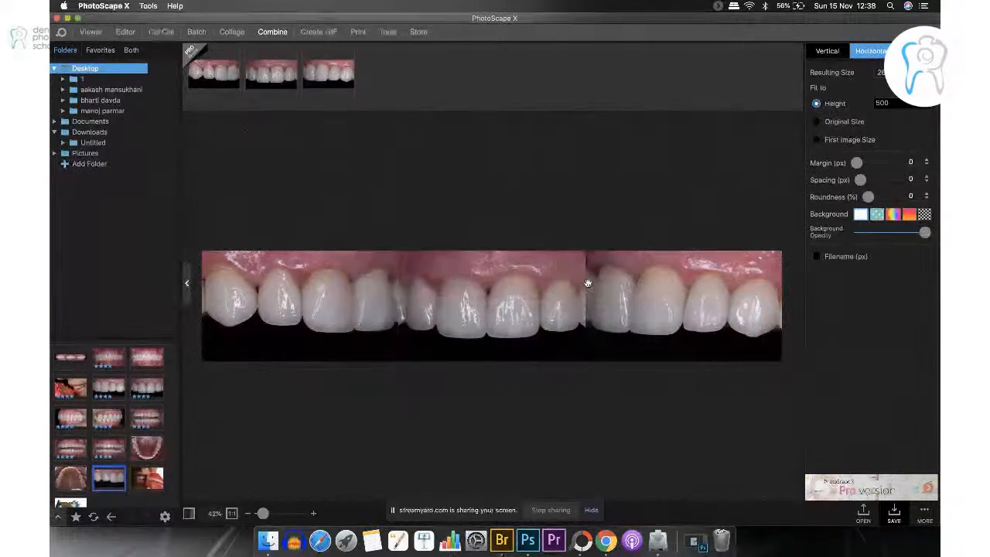
- Minimise PhotoScape X, view FMR9-side.jpg full screen in Preview, and close it
click(68, 17)
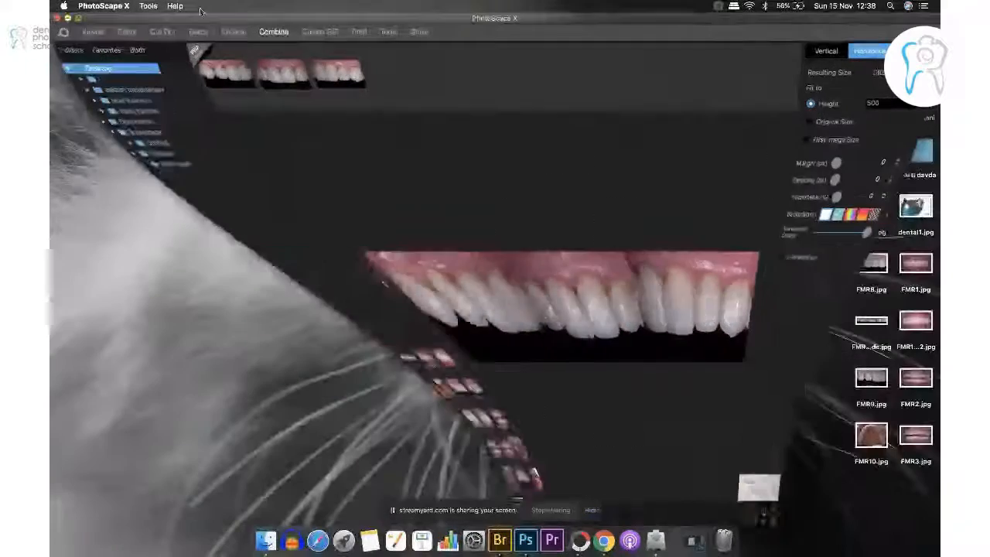
double_click(872, 320)
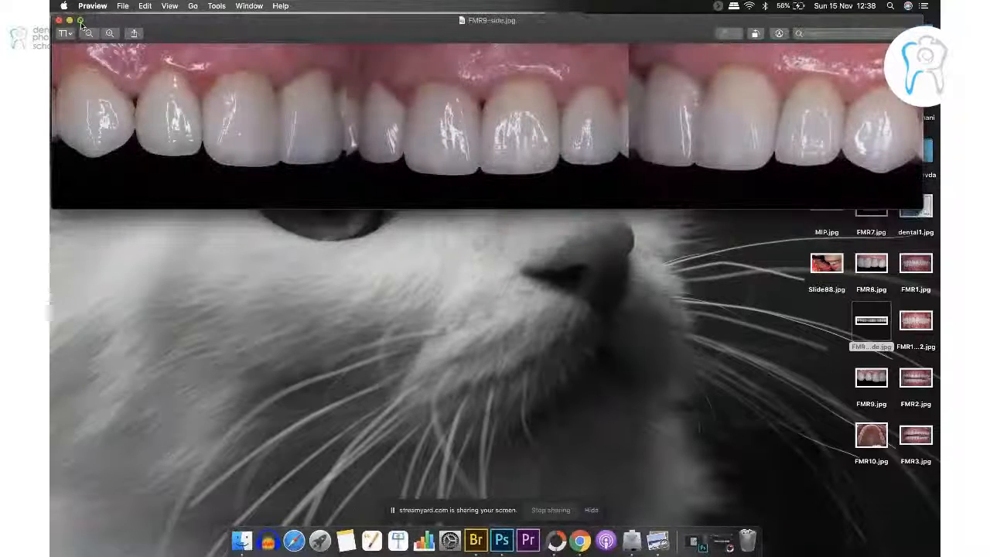
click(81, 21)
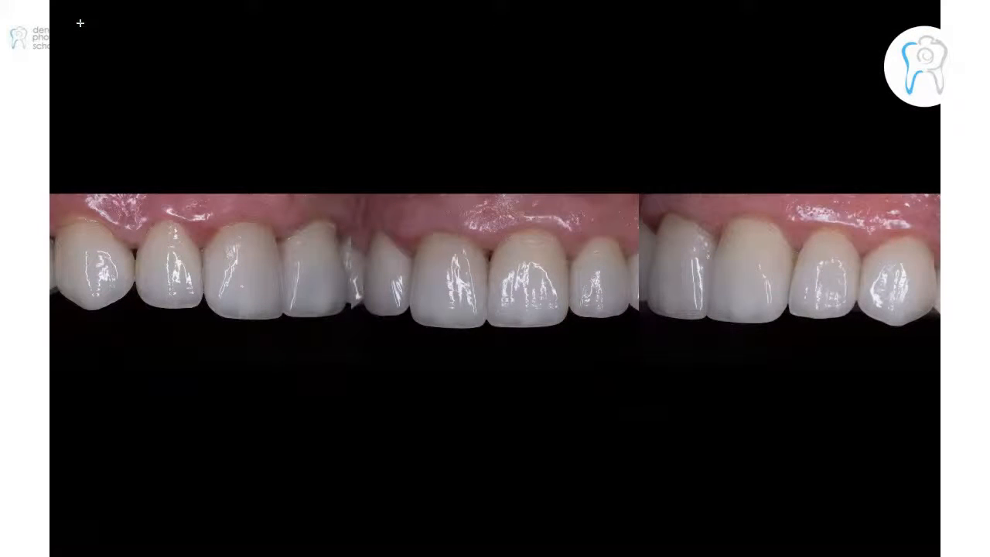
key(Escape)
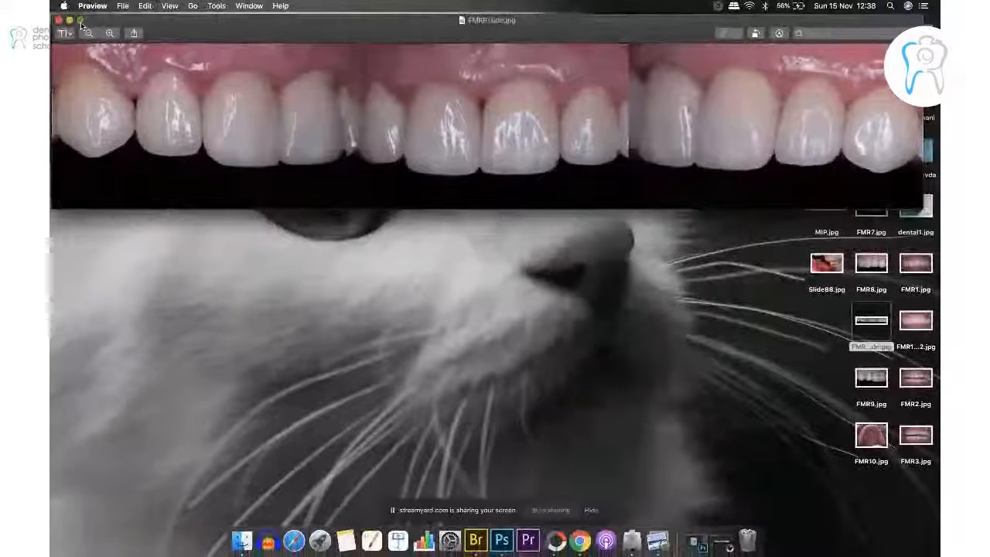
click(58, 21)
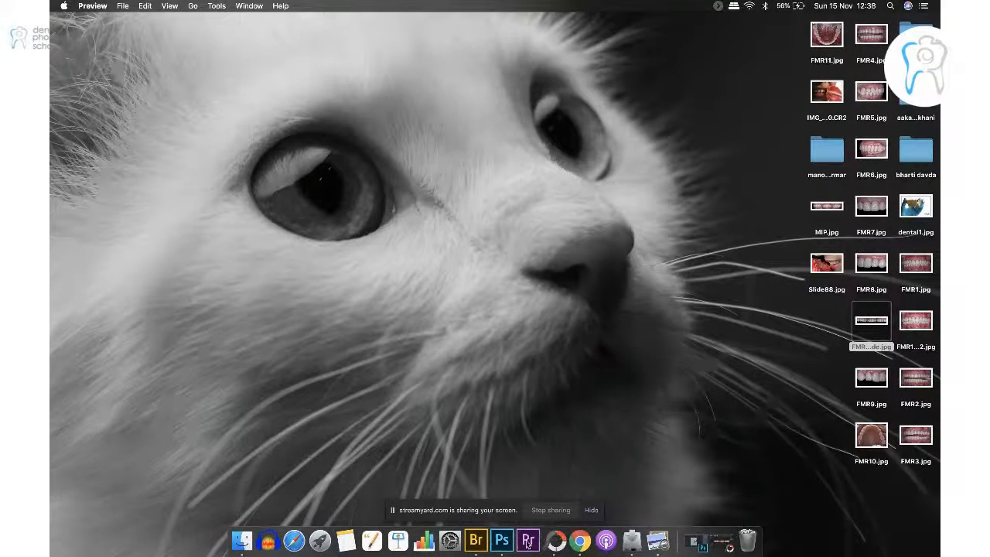
- Return to PhotoScape X and open FMR9-side.jpg in the Editor
click(724, 550)
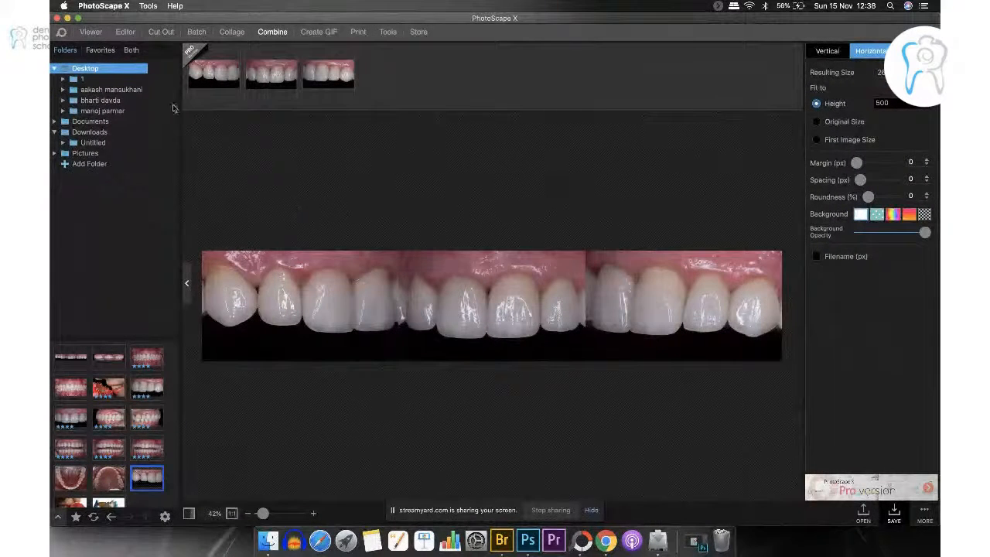
click(128, 32)
drag(69, 356, 411, 207)
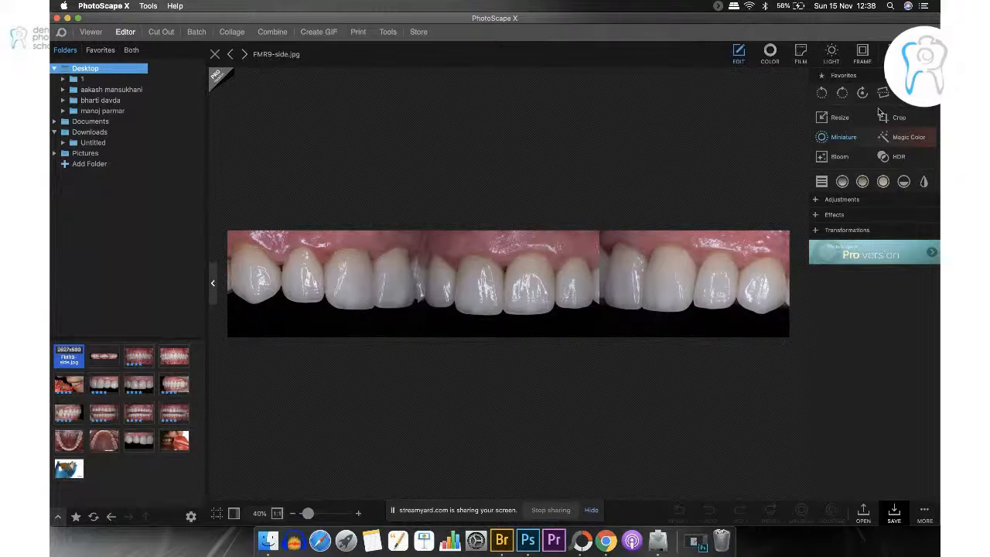
click(892, 53)
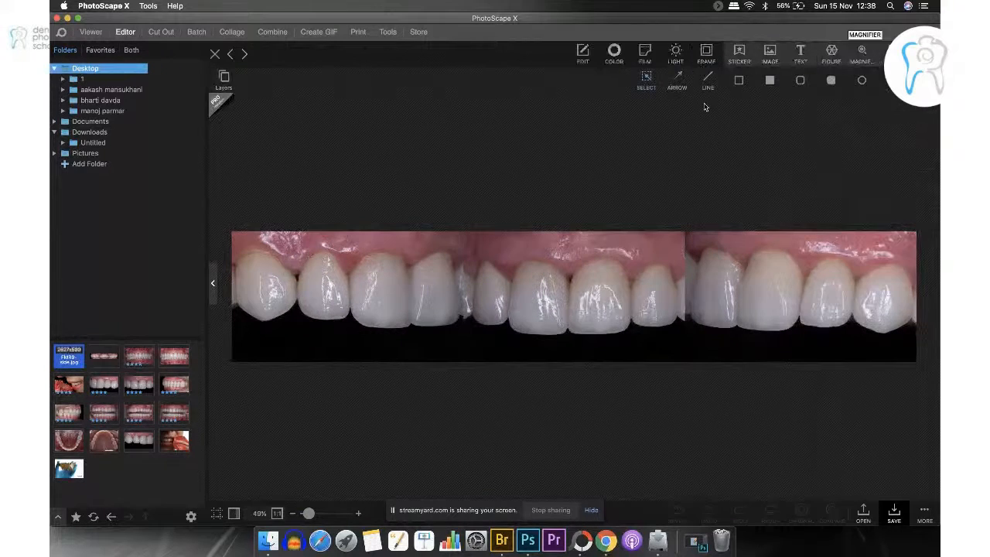
click(803, 51)
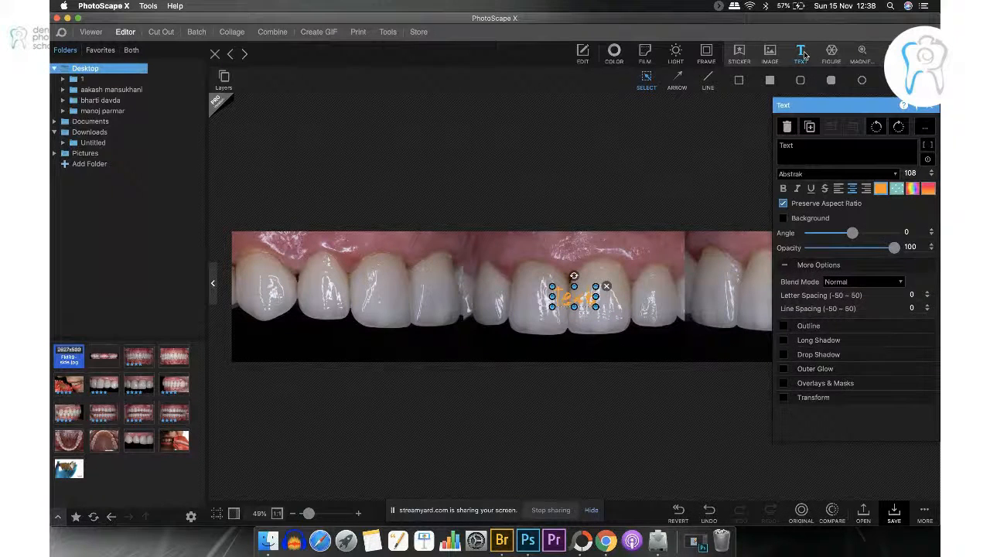
drag(801, 147, 769, 149)
text(w)
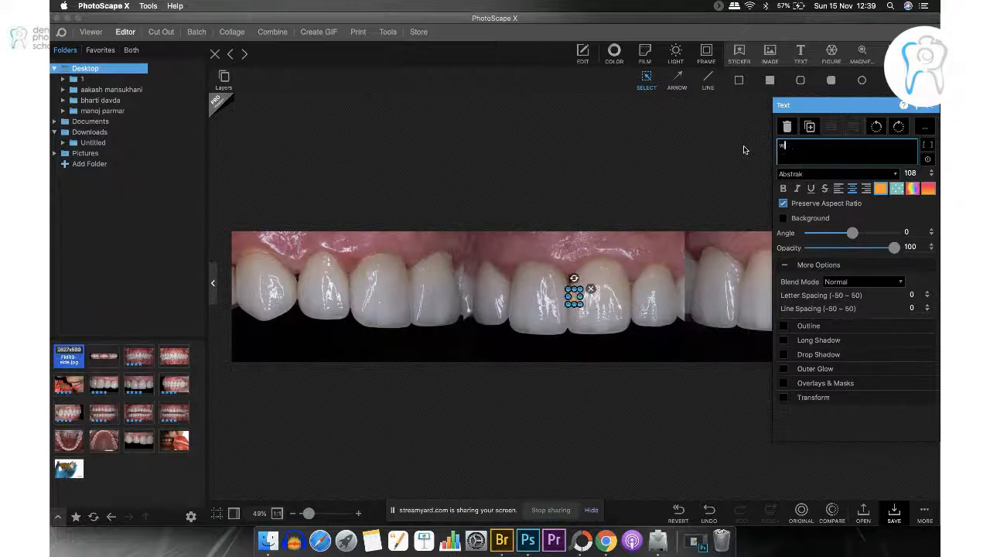
text(ww.den)
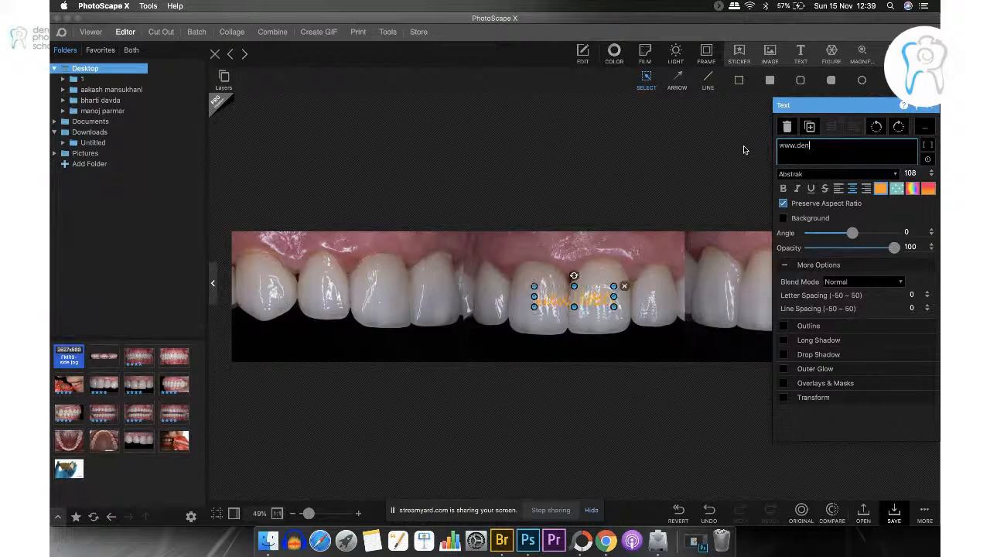
text(talpho)
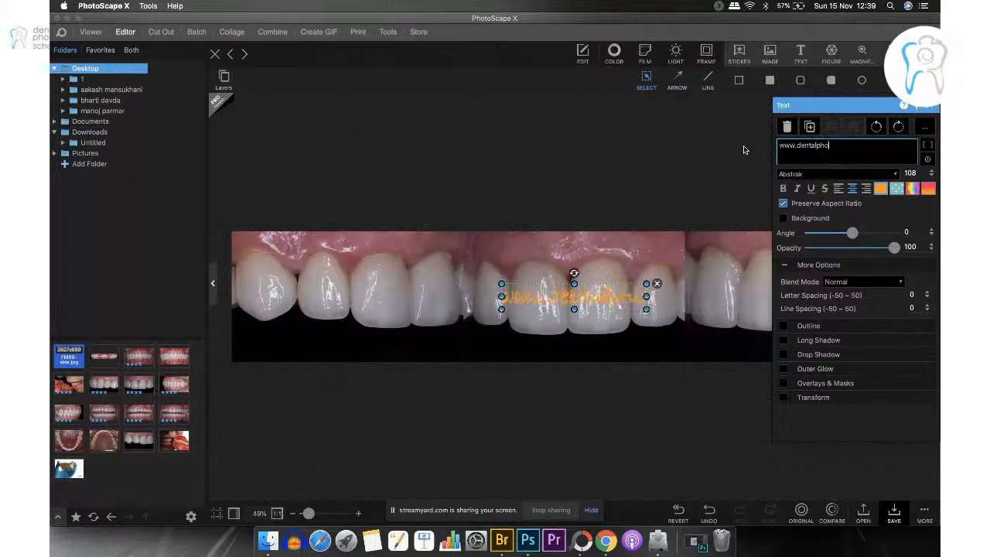
text(graphy)
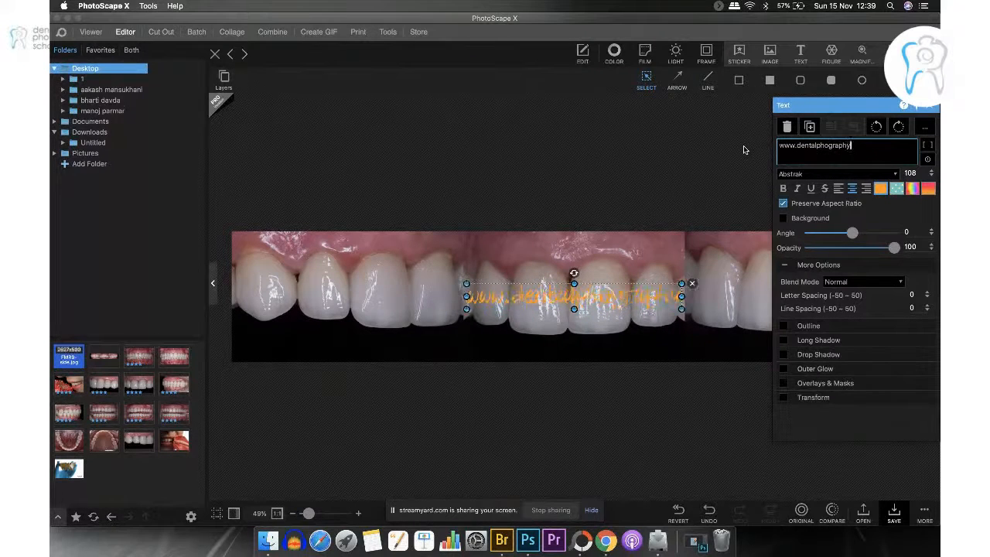
text(school)
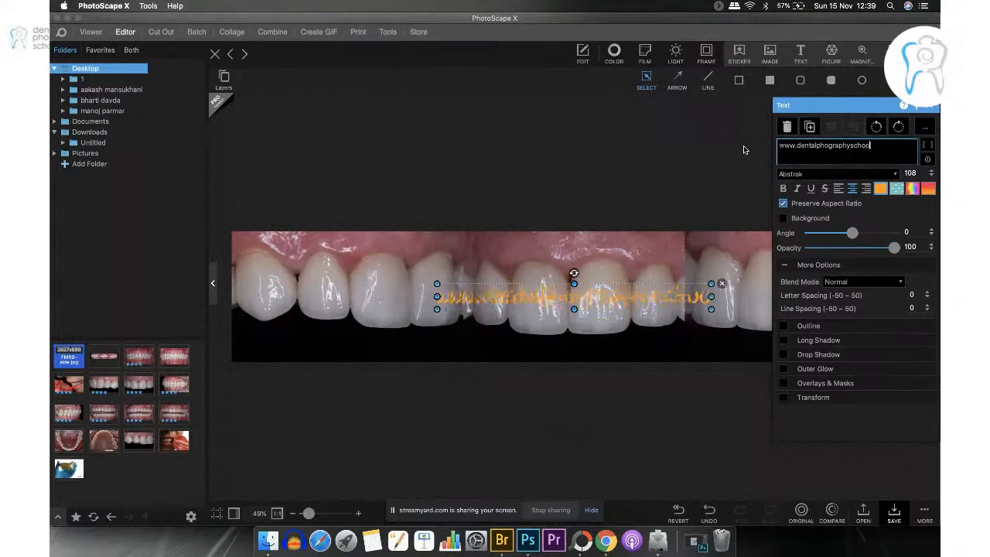
text(.in)
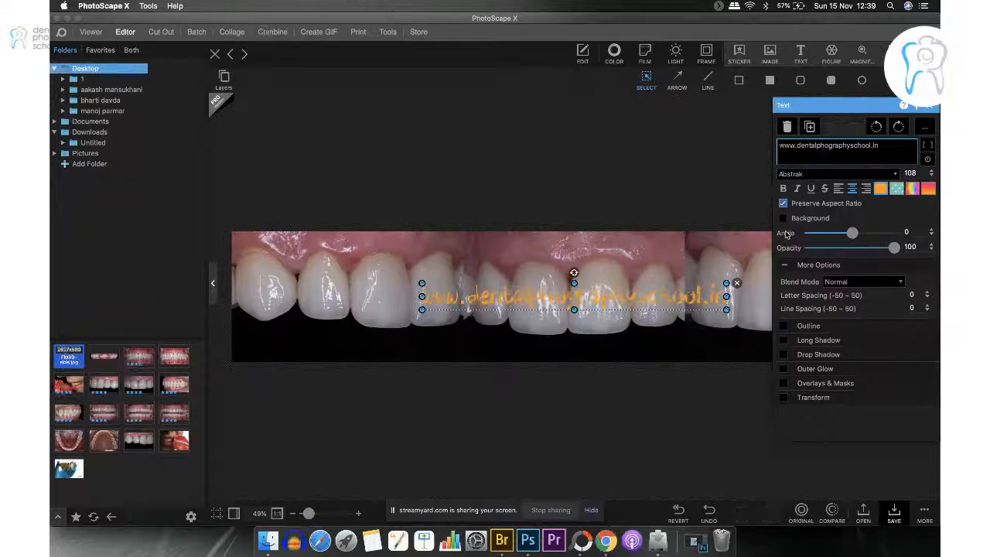
- Color the web address text white and lower its opacity to 10
click(886, 194)
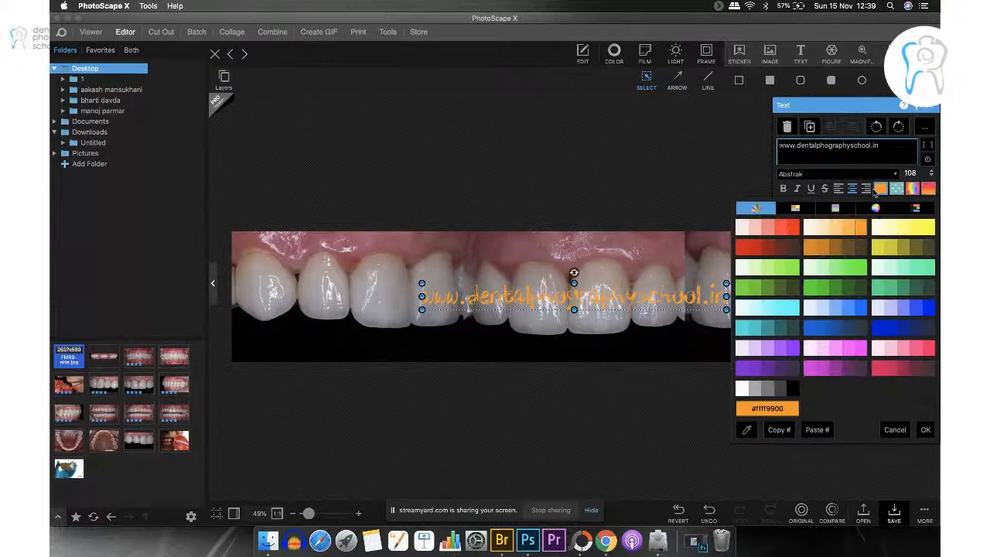
click(744, 389)
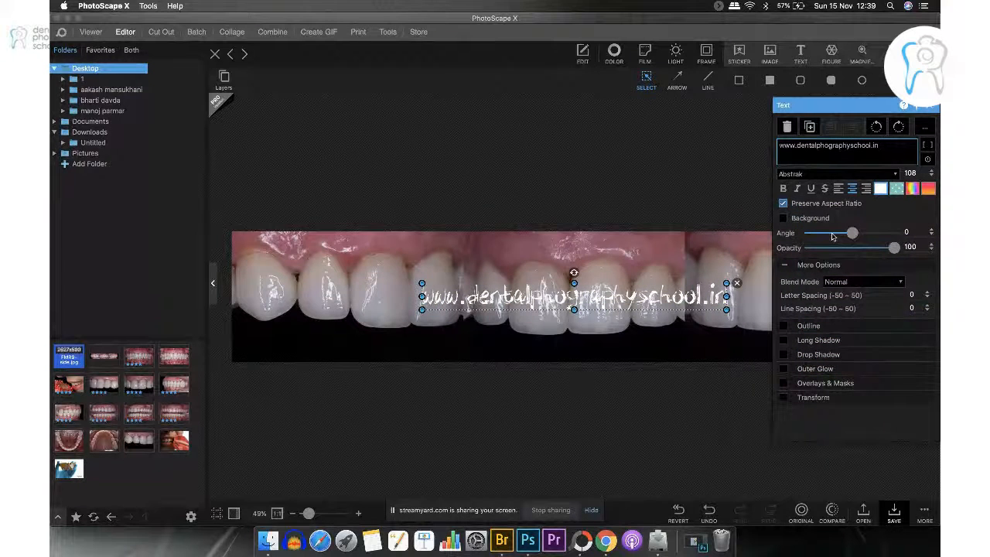
drag(893, 249, 810, 248)
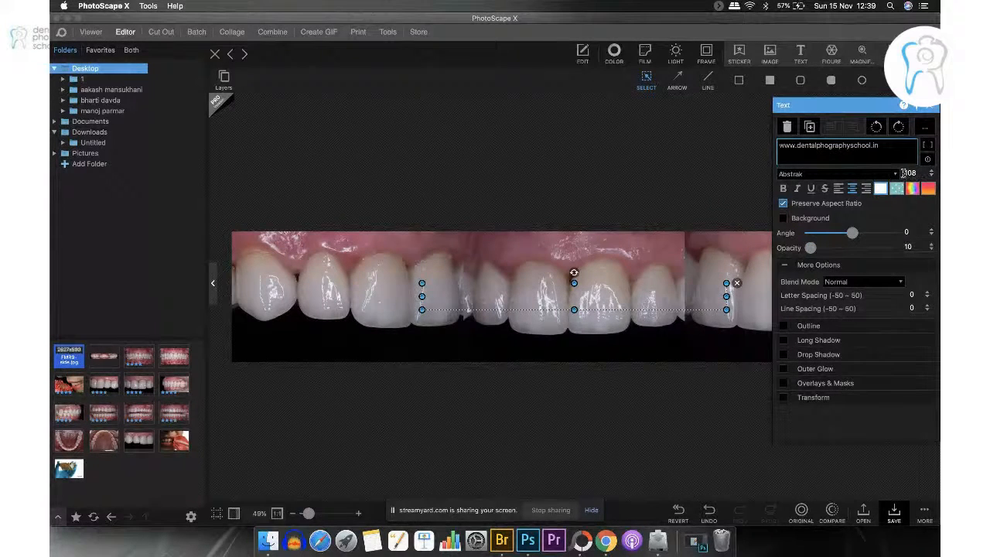
- Reduce the font size of the web address text to 96
click(930, 177)
click(930, 177)
click(930, 177)
click(931, 177)
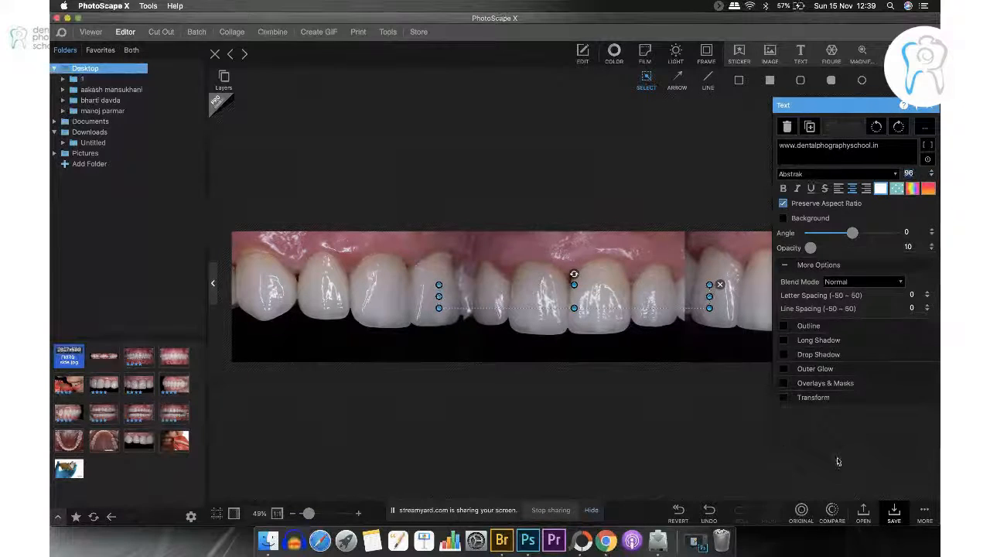
- Move the web address text toward the left part of the image strip and deselect it
click(597, 405)
click(534, 294)
drag(503, 294, 328, 292)
click(459, 342)
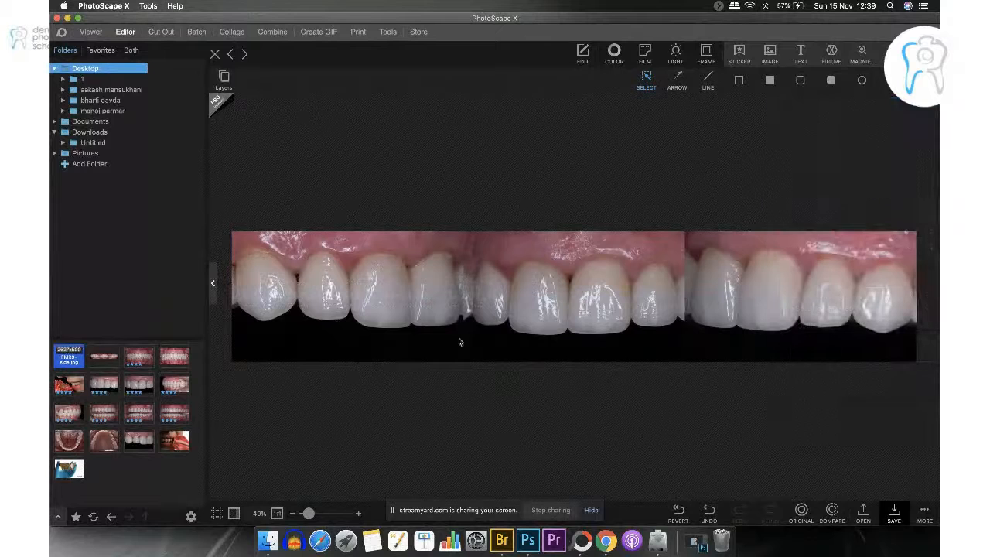
- Add a second text object with the doctor's name at opacity 13 and move it to the right part of the strip
click(800, 53)
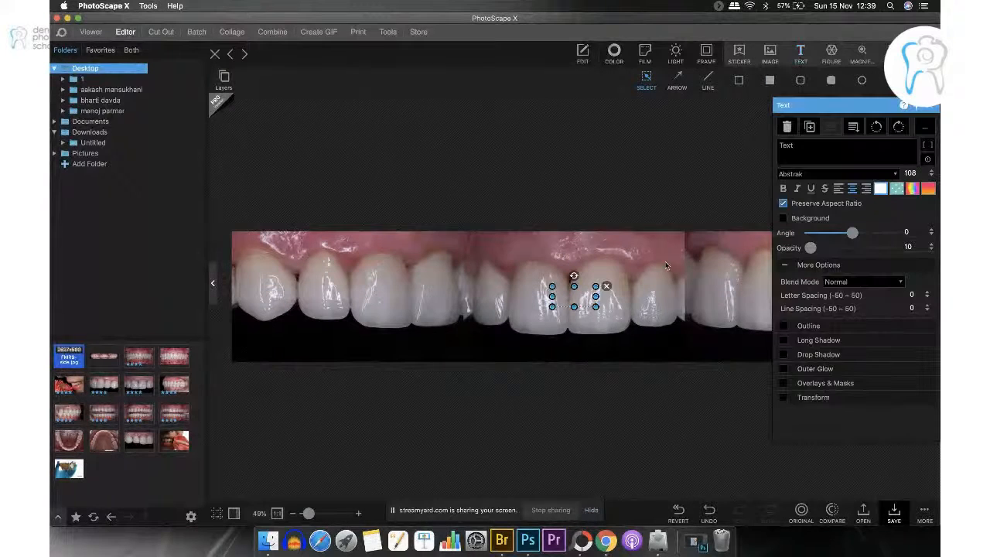
double_click(797, 147)
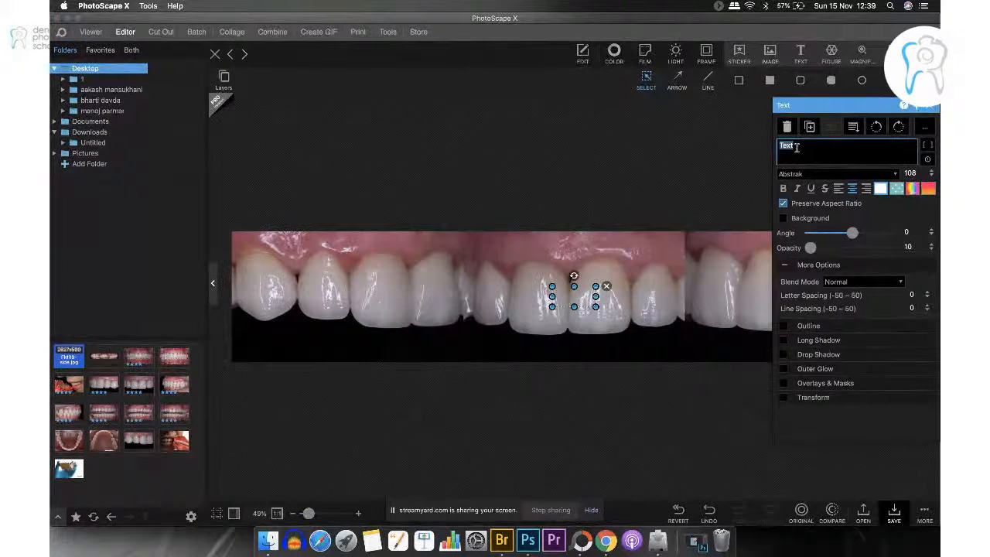
text(Dr. M)
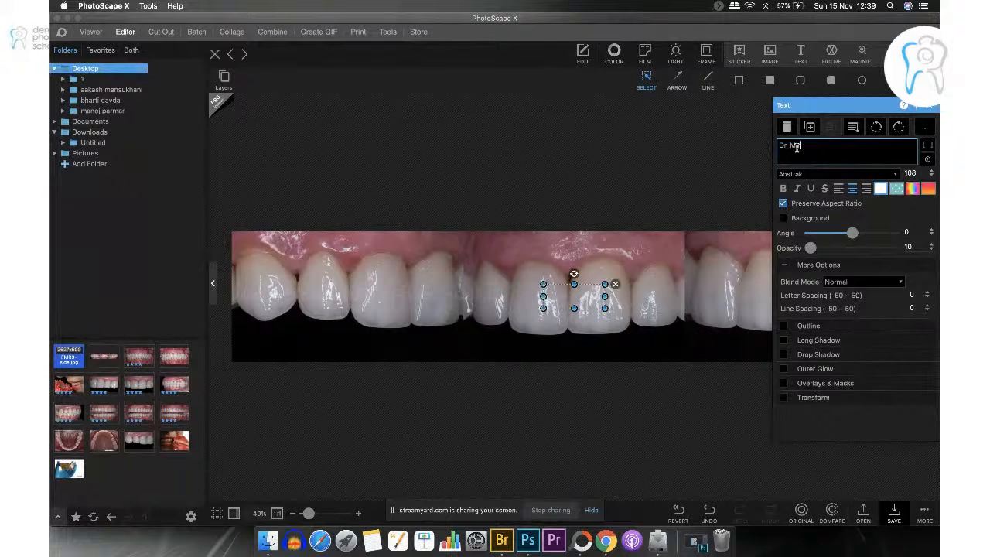
text(ayur Dvada)
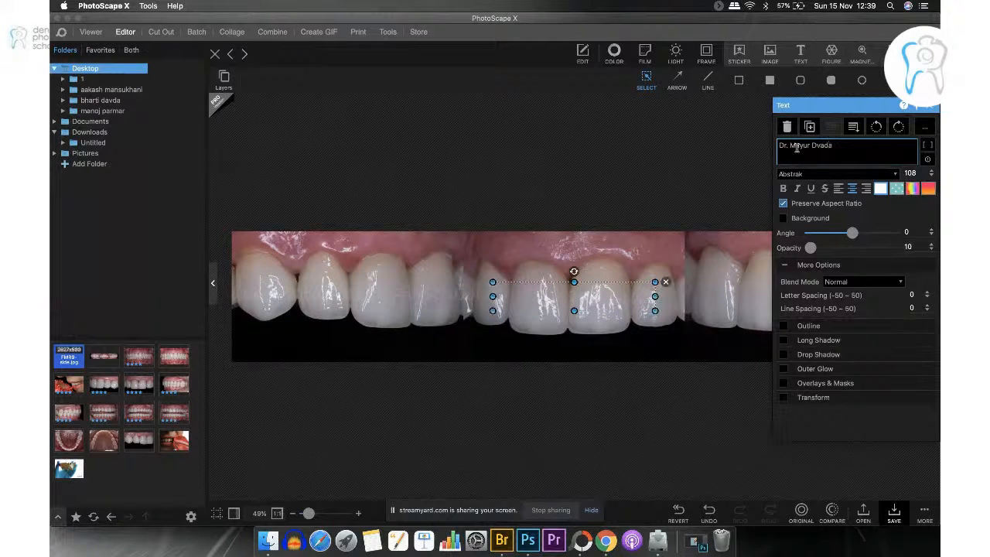
mouse_move(821, 249)
mouse_down()
mouse_move(939, 260)
mouse_move(816, 253)
mouse_up()
click(929, 106)
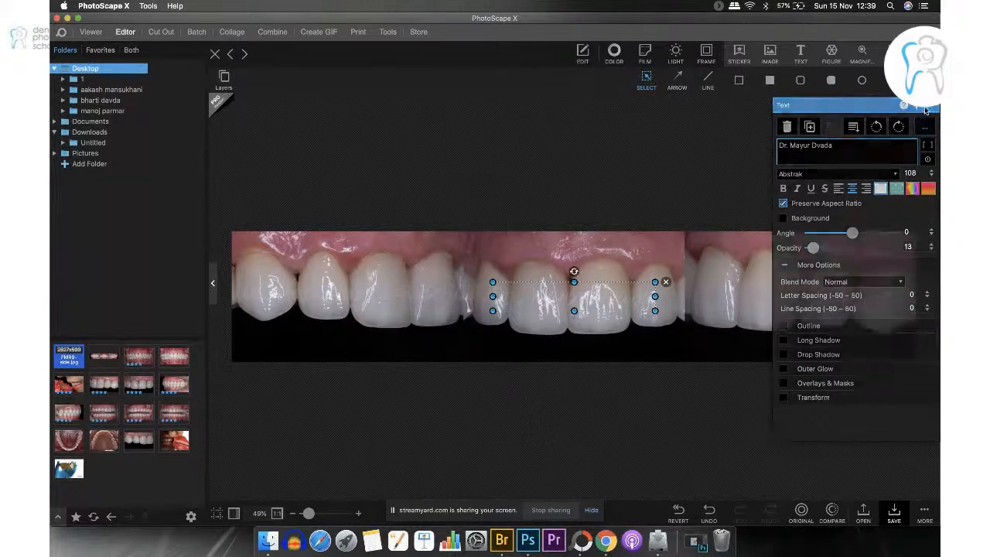
click(566, 302)
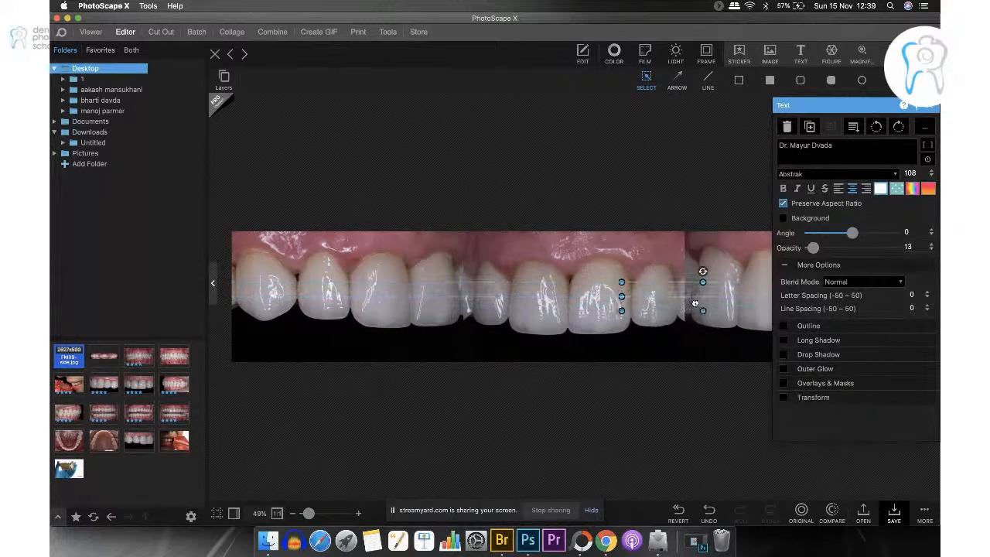
click(604, 445)
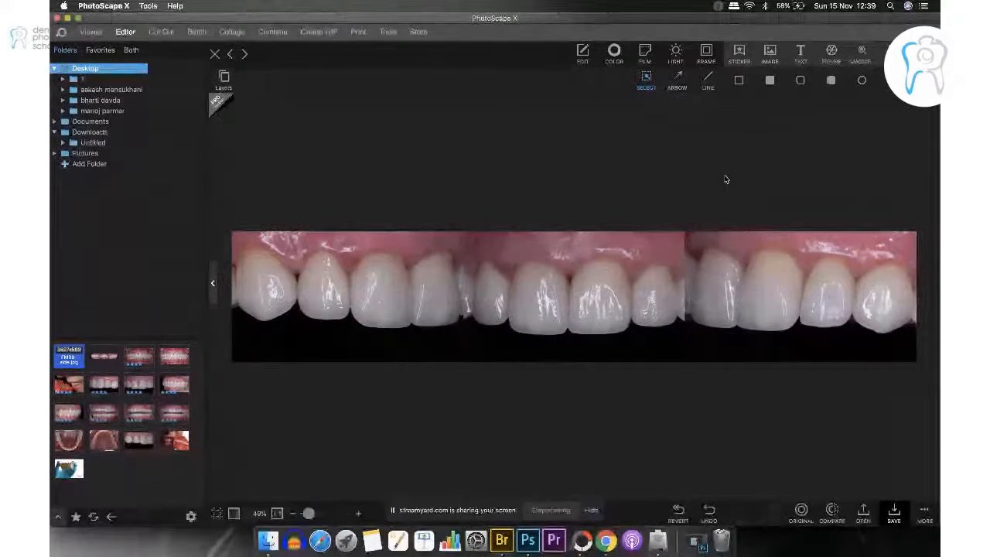
- Start inserting an image and browse to the "32 minute" folder inside Desktop folder "1"
click(770, 55)
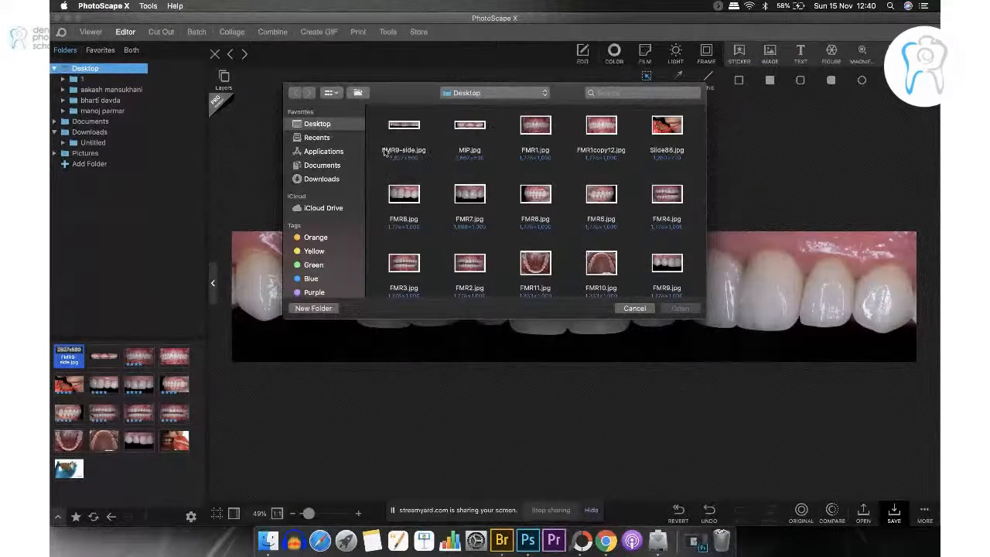
scroll(464, 201, down, 5)
click(536, 183)
double_click(537, 182)
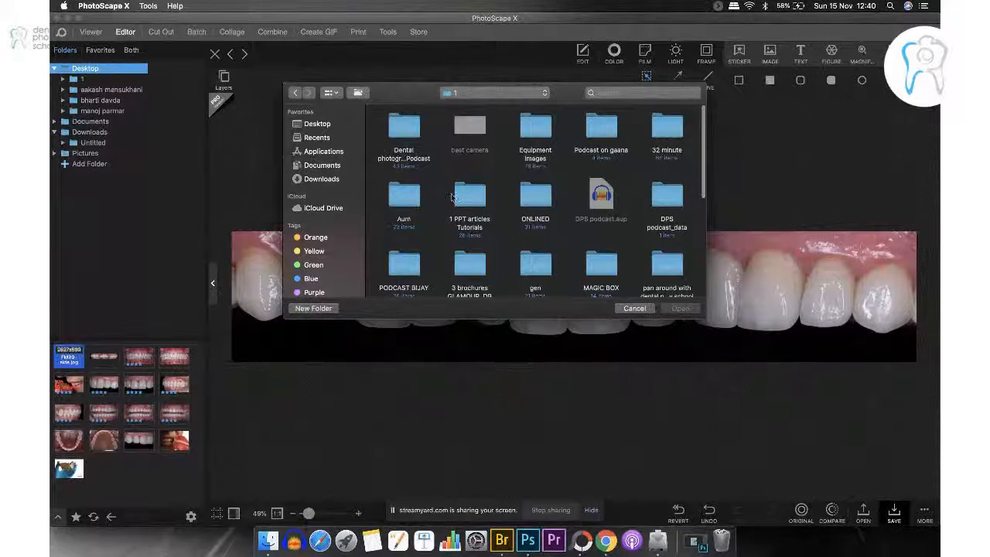
key(3)
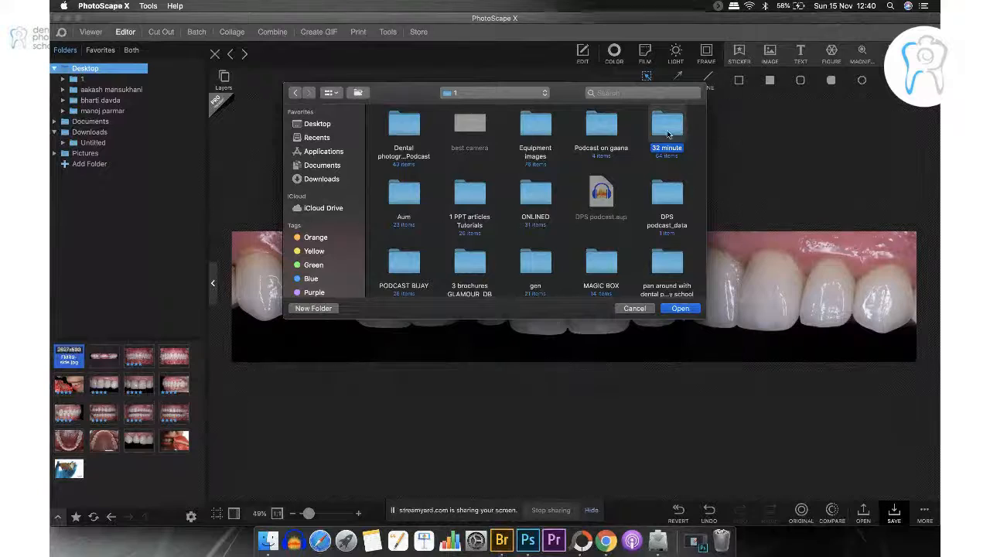
key(Return)
- Place ROUND logo.png from the "Logo round" folder on the image
scroll(532, 230, down, 10)
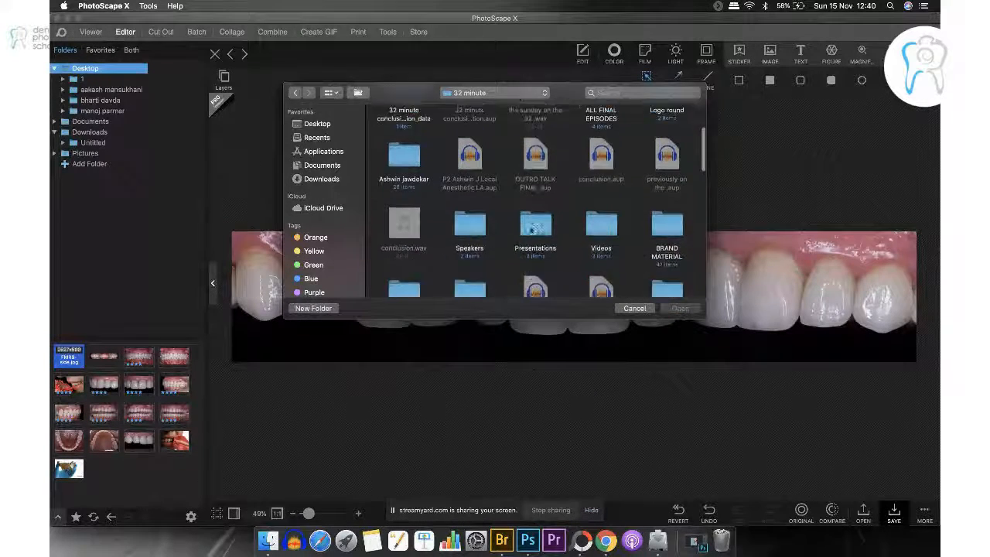
scroll(532, 230, down, 3)
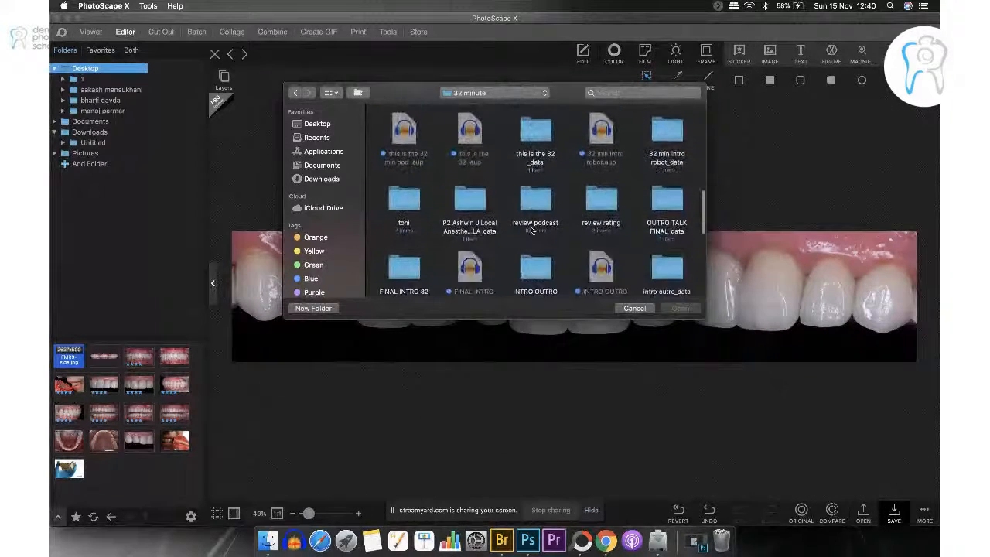
click(470, 214)
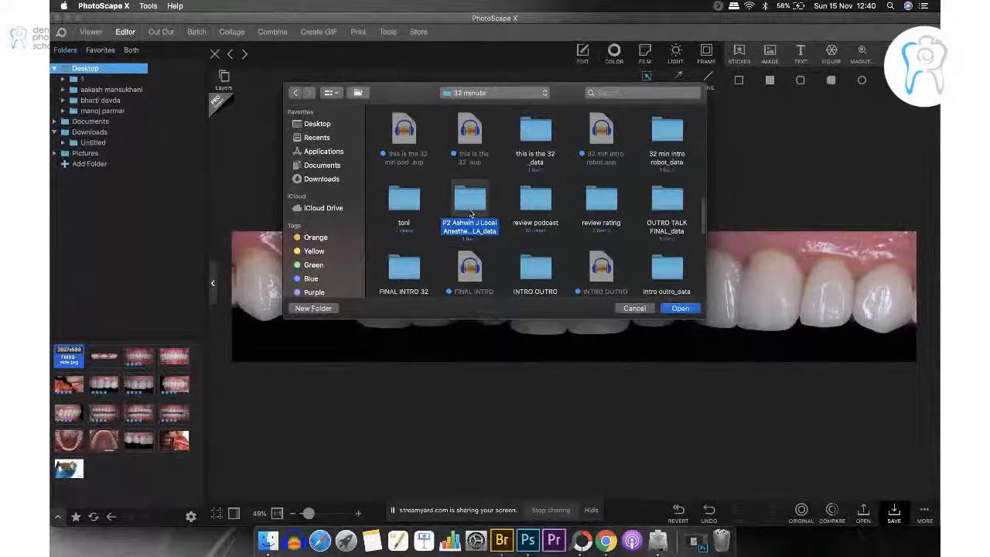
key(l)
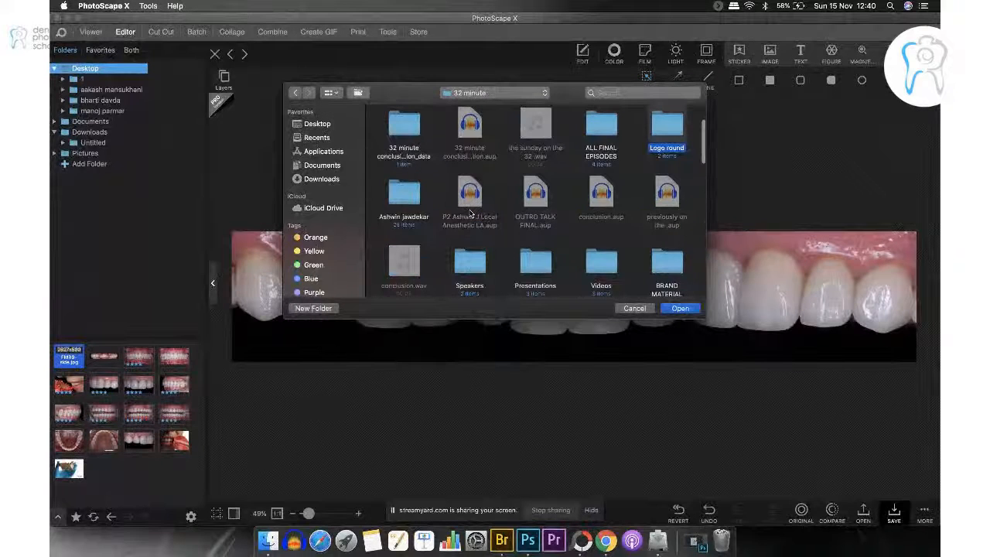
double_click(669, 123)
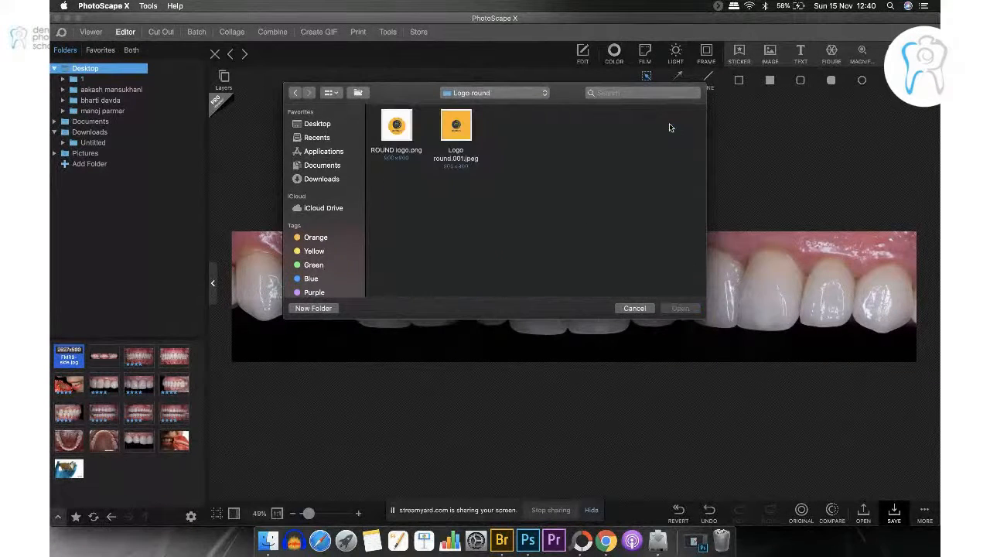
click(407, 130)
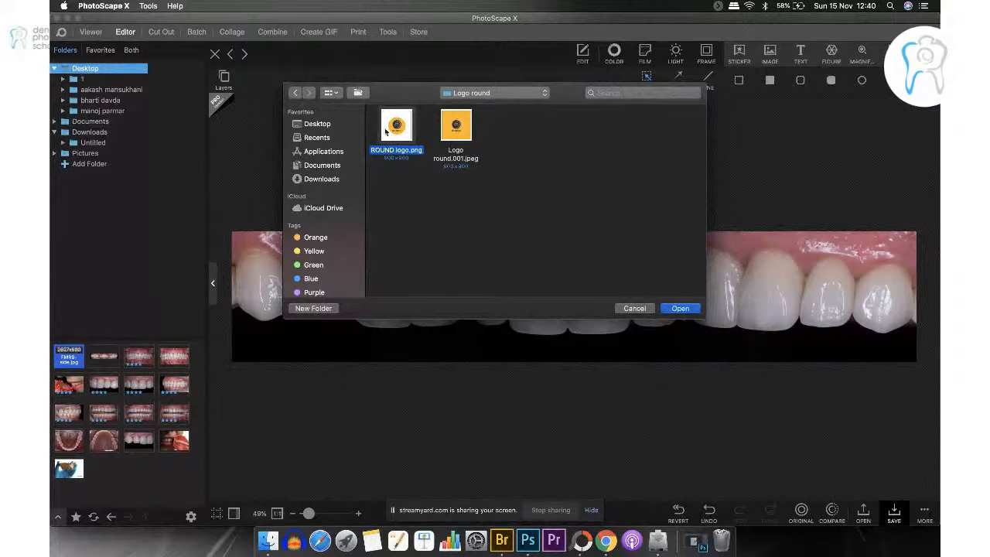
click(680, 308)
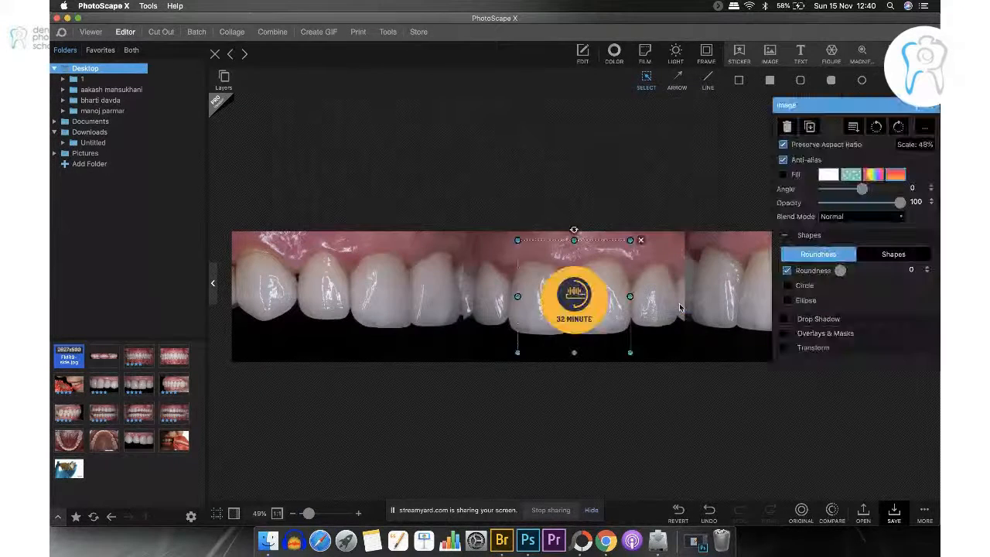
- Lower the logo's opacity to 52 and scale it down to 15.9% near the right end of the strip
drag(900, 202, 858, 206)
click(928, 106)
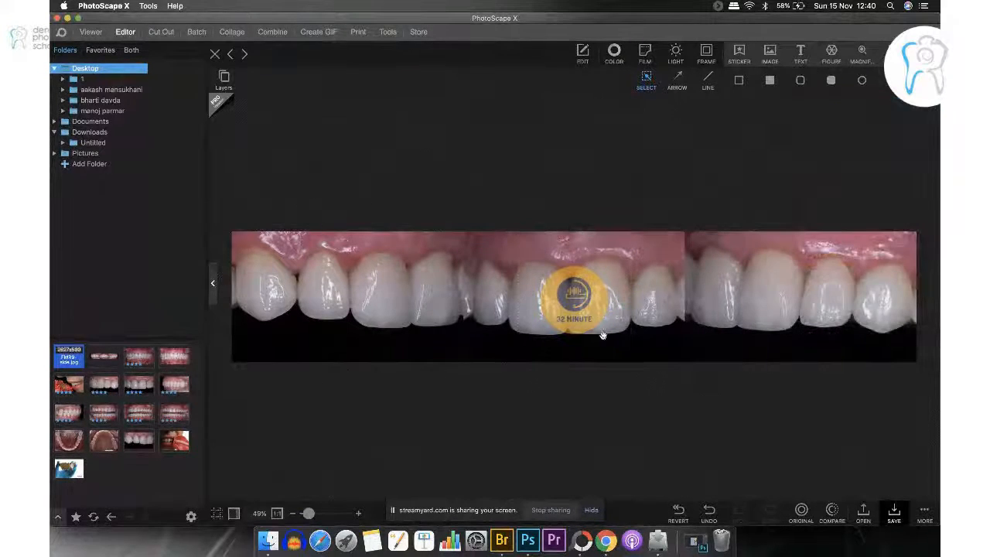
drag(567, 301, 783, 297)
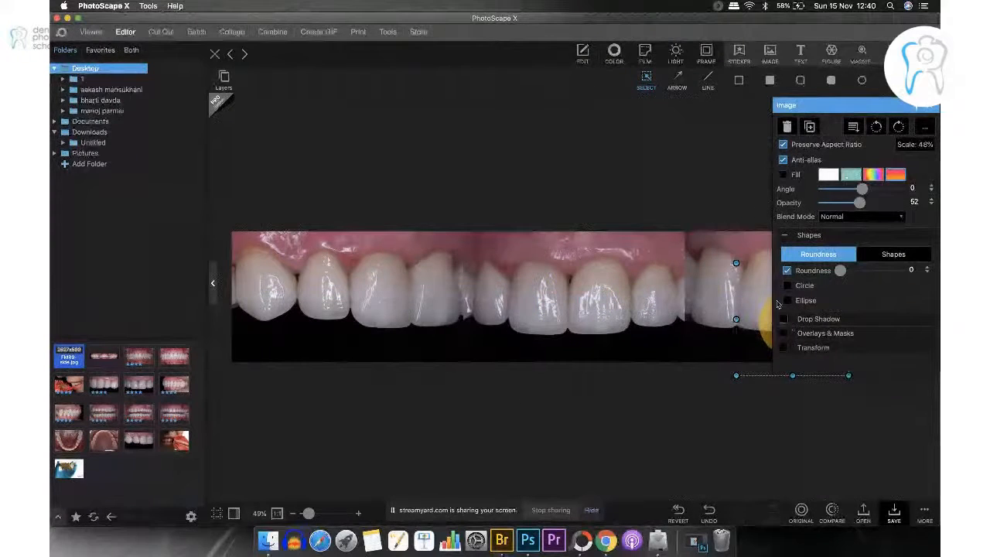
click(775, 238)
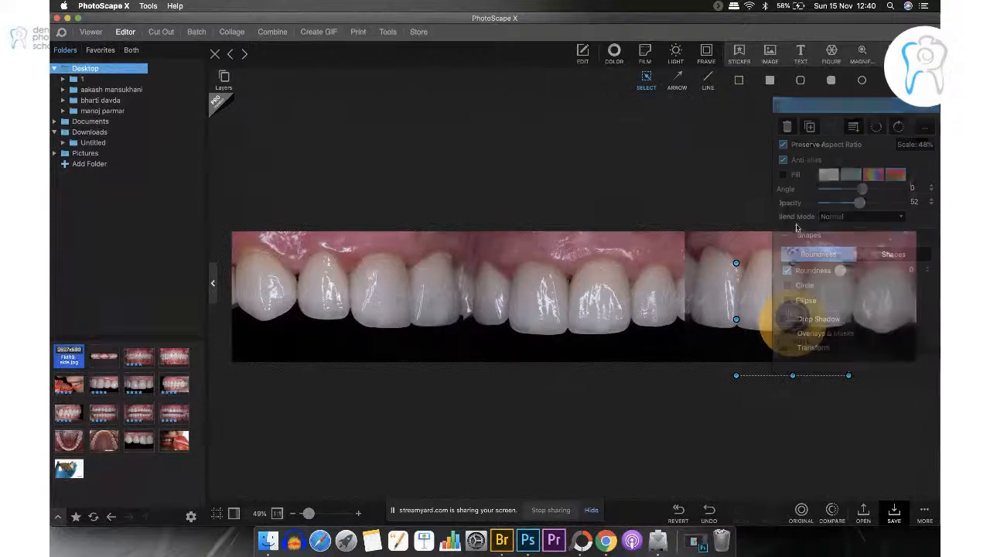
click(786, 308)
drag(736, 264, 811, 338)
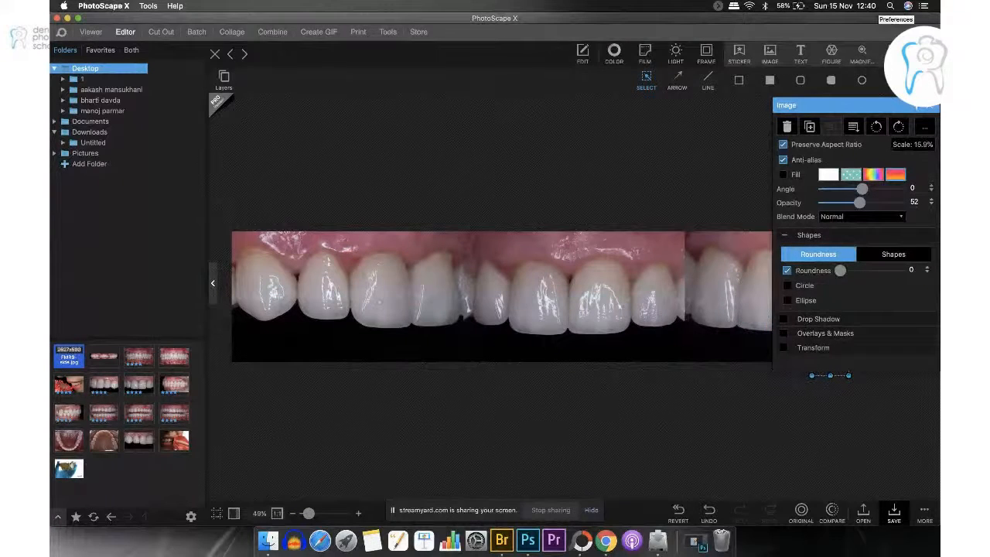
click(890, 215)
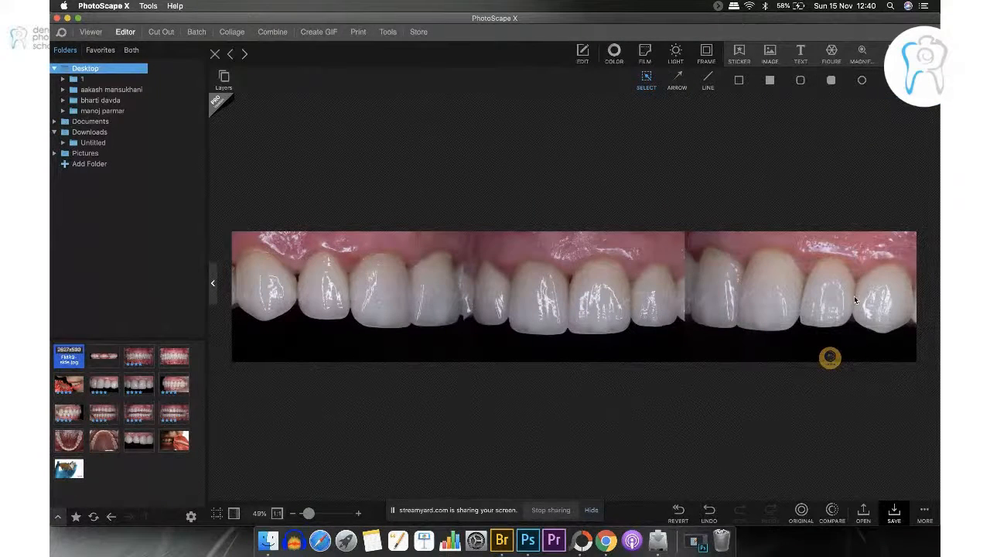
- Position the logo in the lower right corner of the image strip and deselect it
click(828, 360)
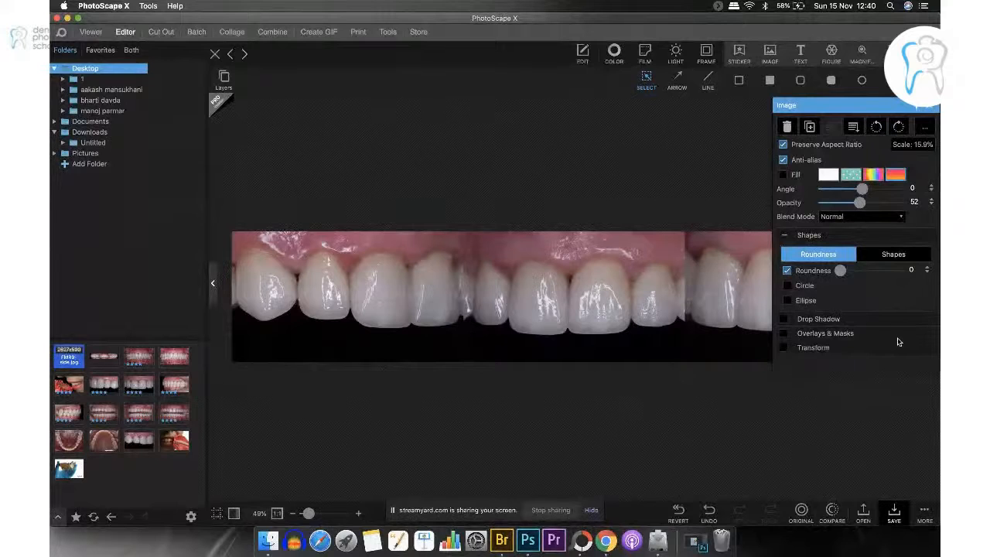
drag(874, 101, 302, 99)
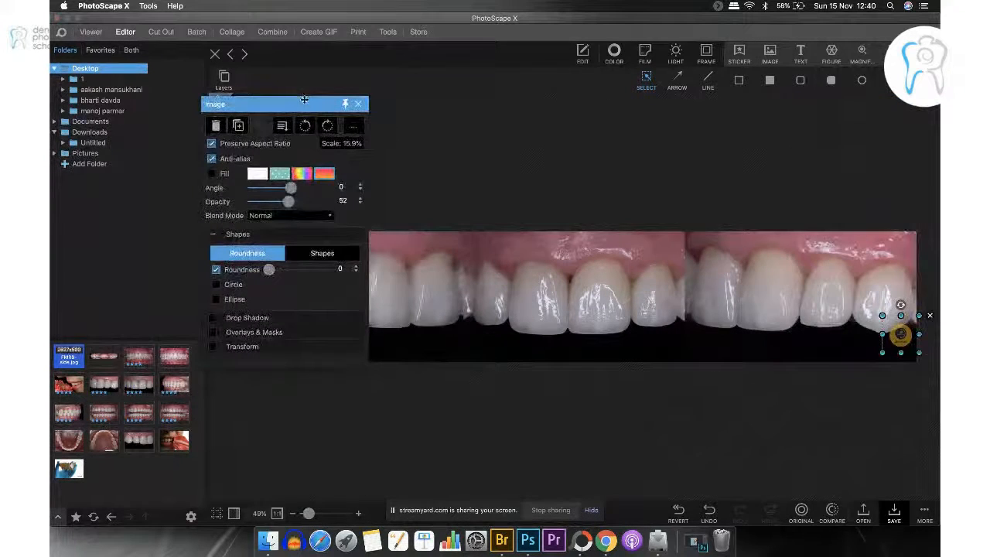
drag(899, 338, 900, 347)
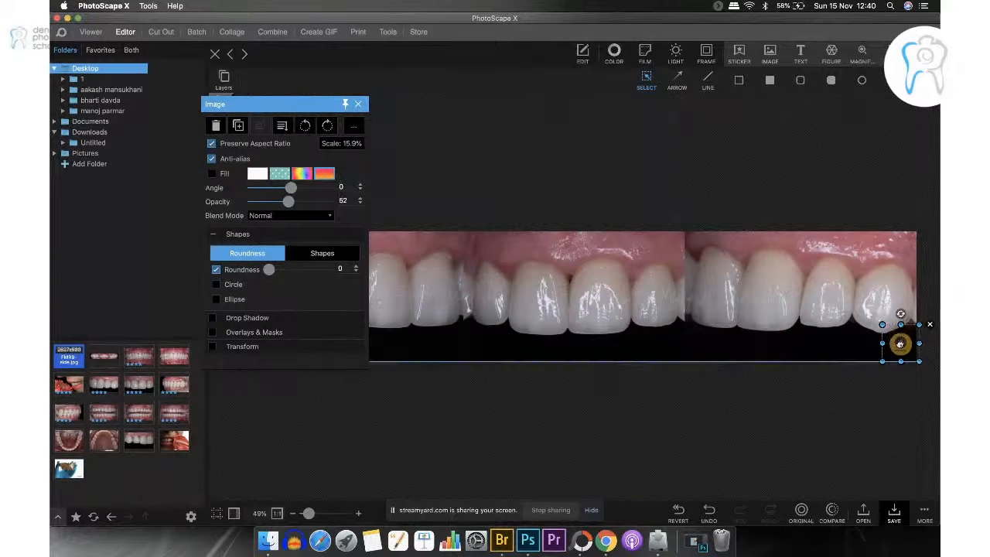
click(754, 413)
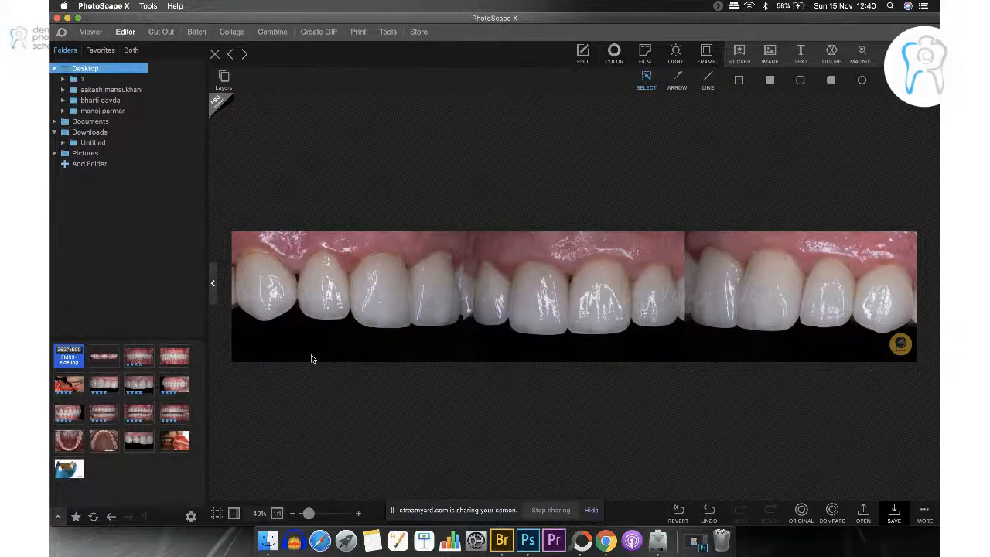
- Save the watermarked image to Downloads under its current name and again as a JPEG named "Ant aesth 1"
click(897, 517)
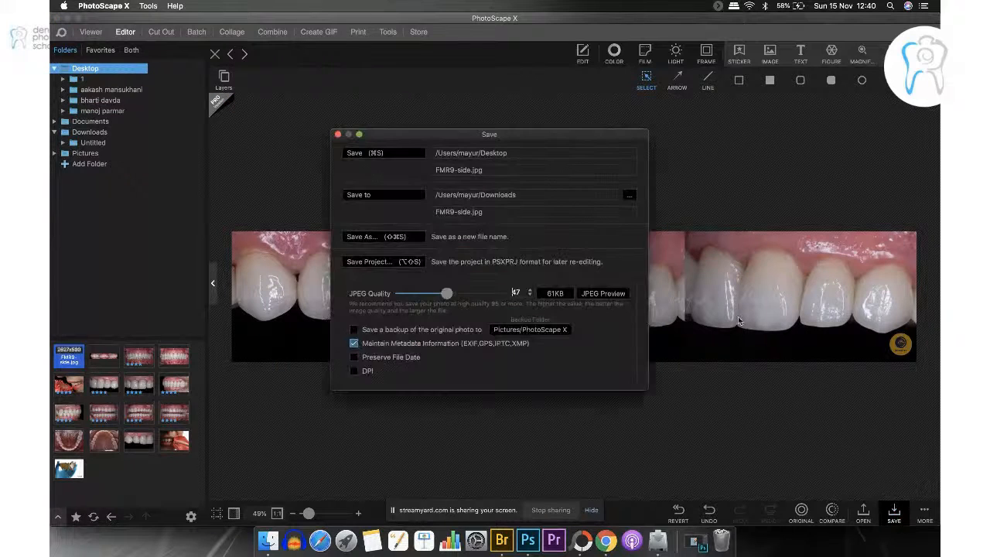
click(375, 196)
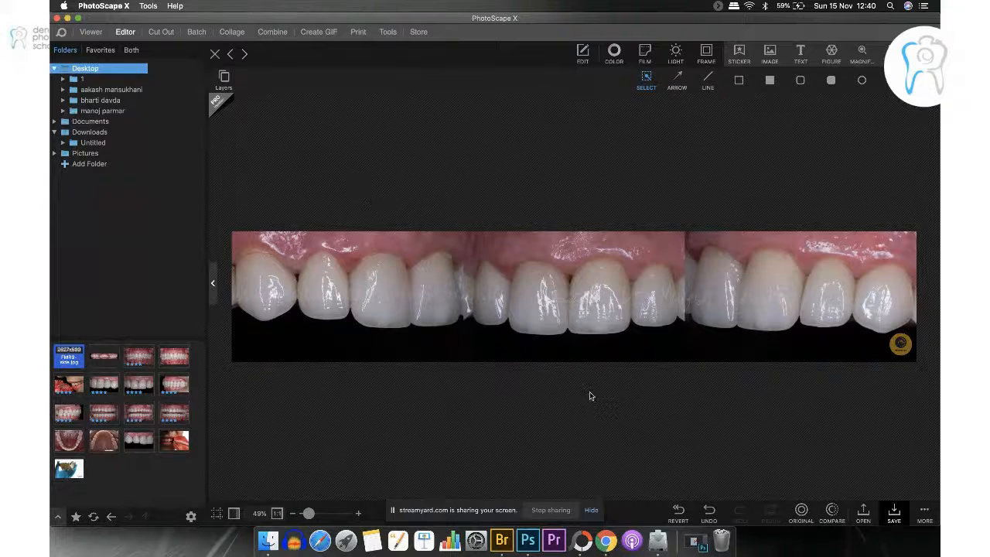
click(893, 512)
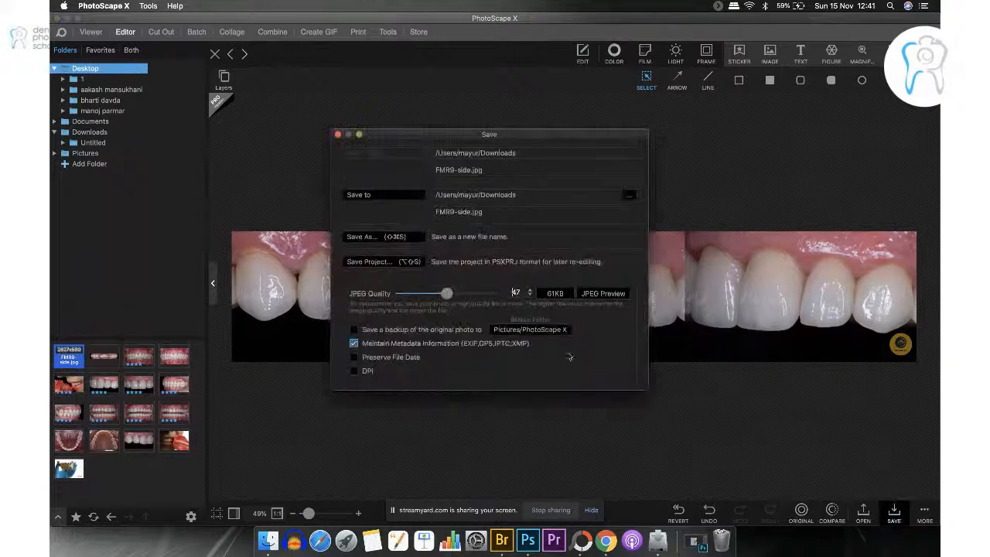
click(409, 263)
click(466, 241)
click(400, 241)
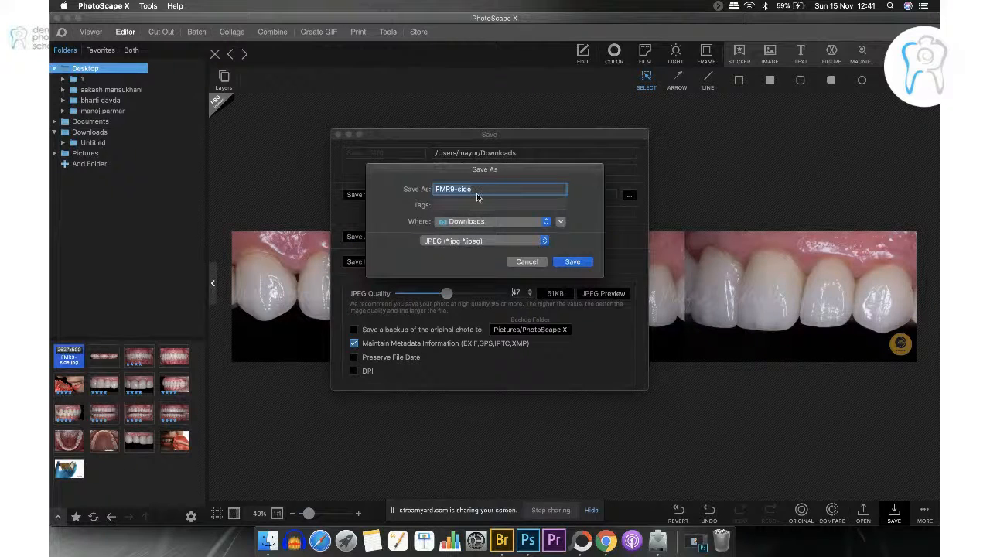
text(Ant aesth 1)
click(566, 262)
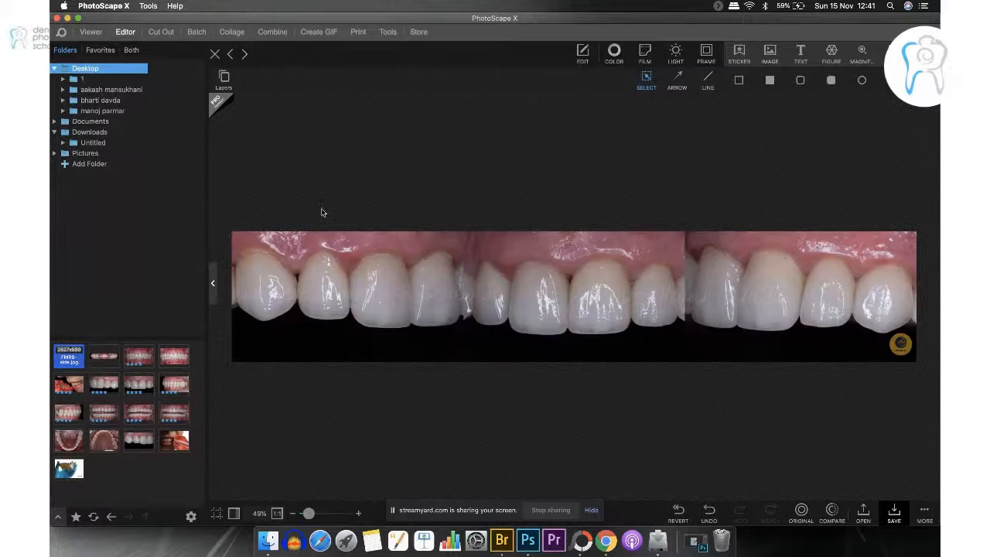
- Change the destination folder for saving a copy of Ant aesth 1.jpg to Desktop
click(894, 512)
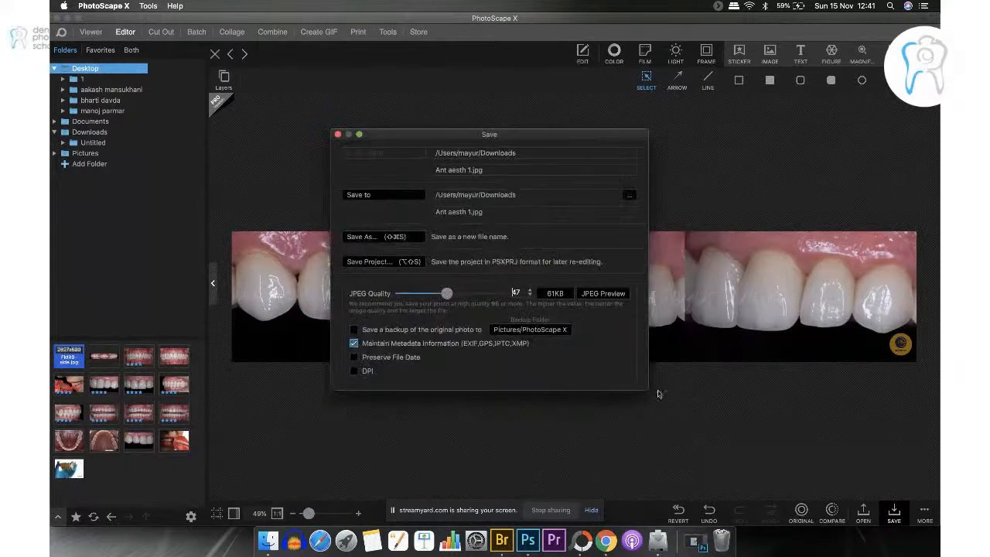
click(630, 195)
click(408, 206)
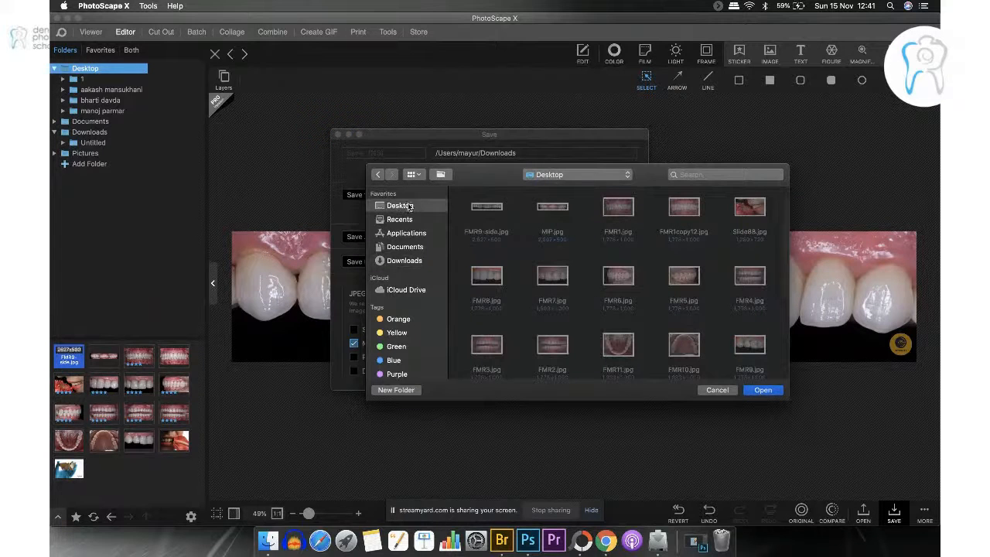
click(763, 390)
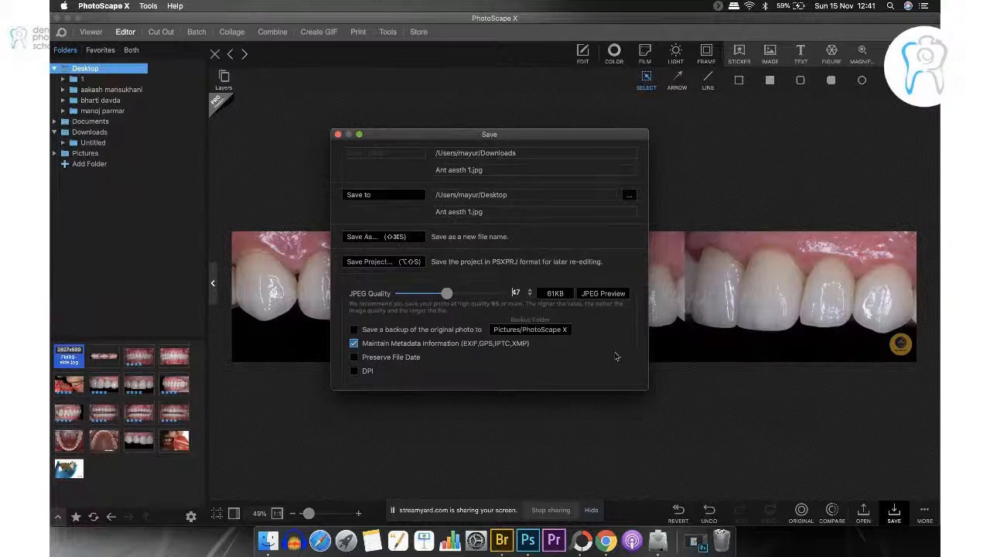
- Save the watermarked strip as JPEG "Ant aesth 1" in Downloads again, replacing the existing file
click(395, 240)
click(570, 263)
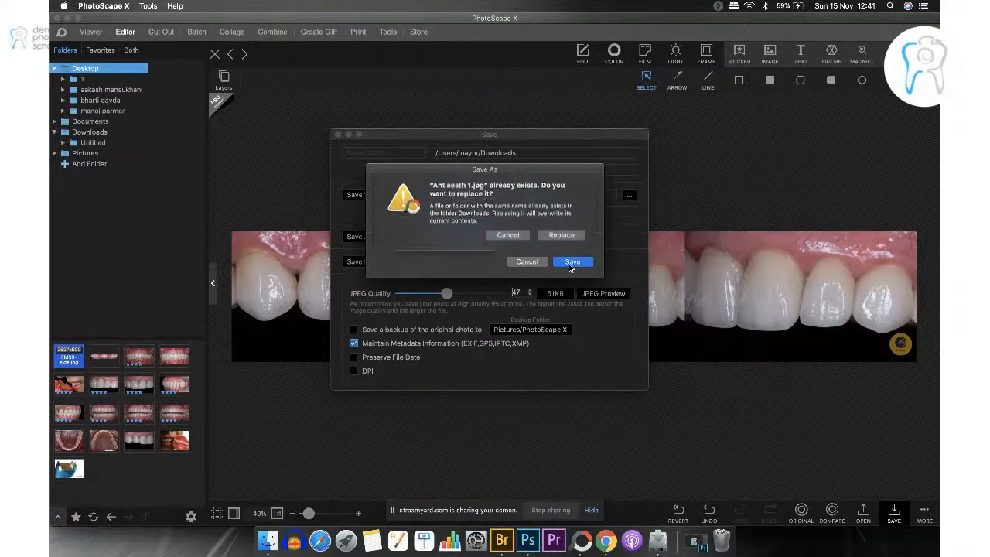
click(560, 239)
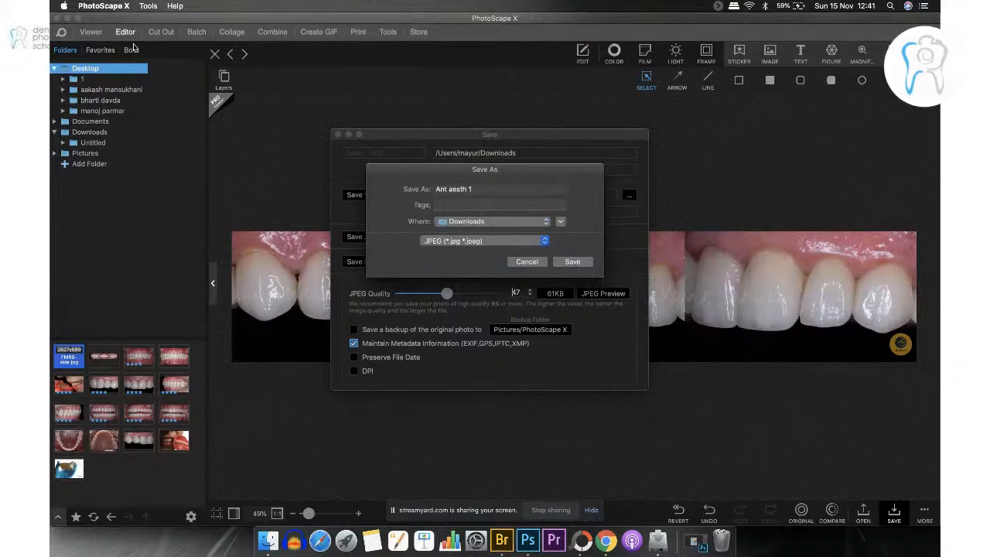
- Switch to the desktop and inspect FMR9-side.jpg in Preview for the watermarks
click(67, 17)
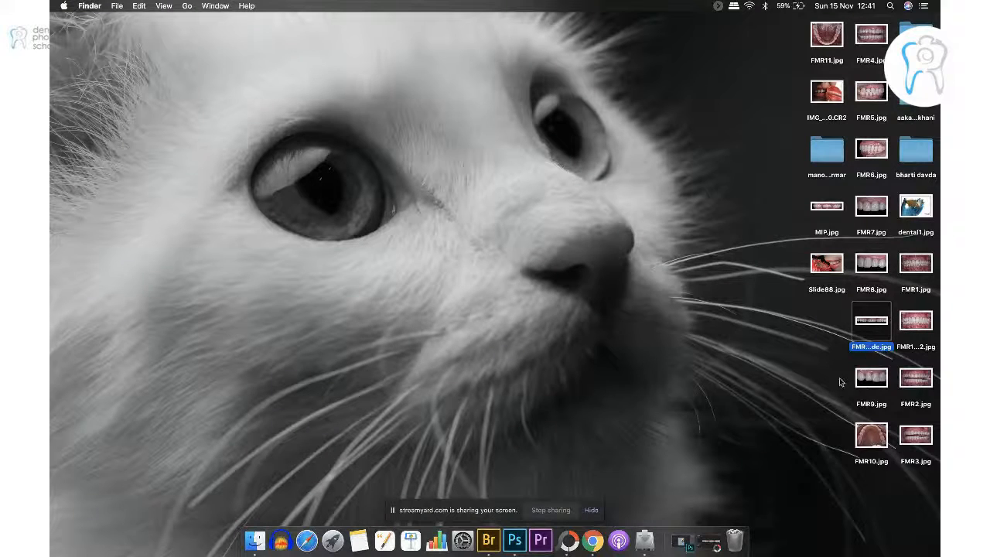
click(806, 367)
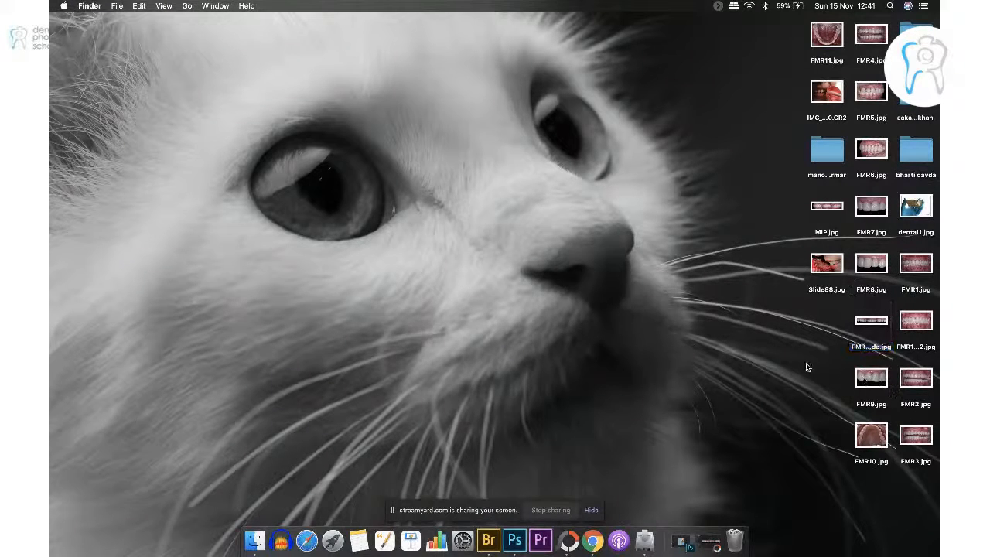
double_click(872, 322)
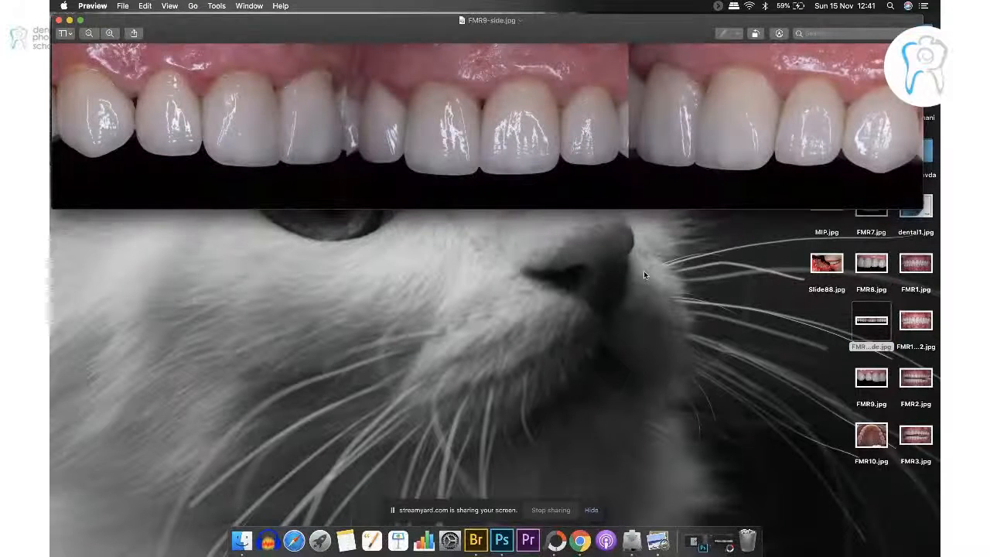
click(60, 20)
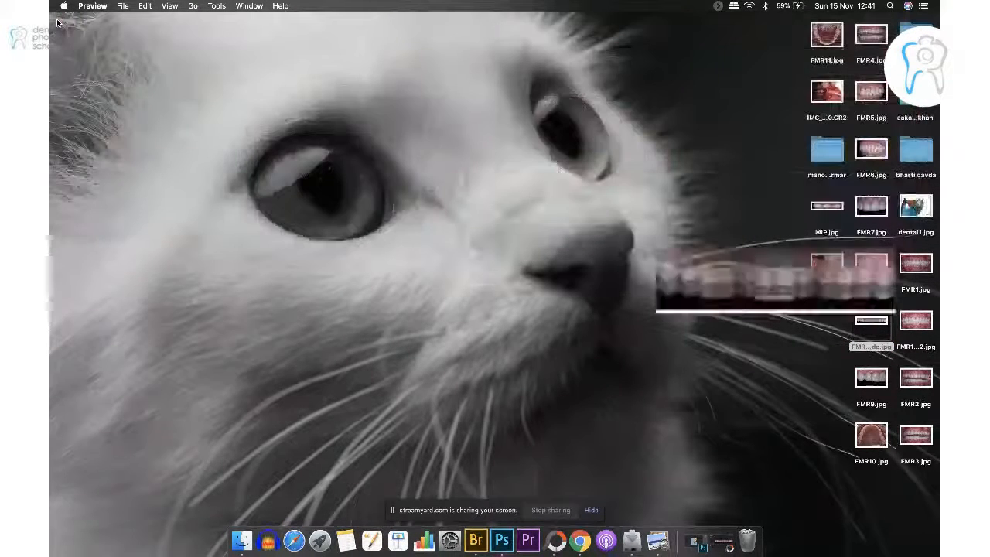
click(825, 205)
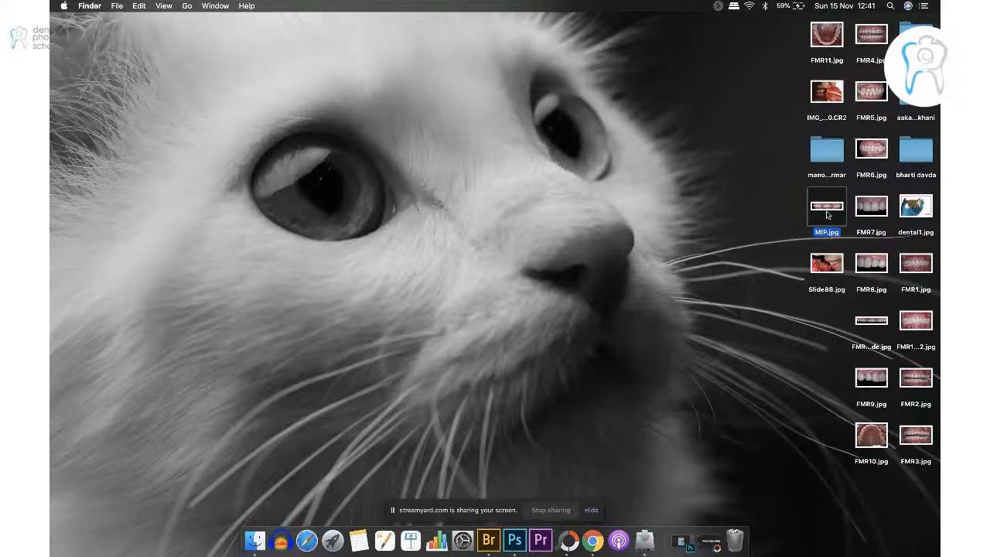
click(825, 164)
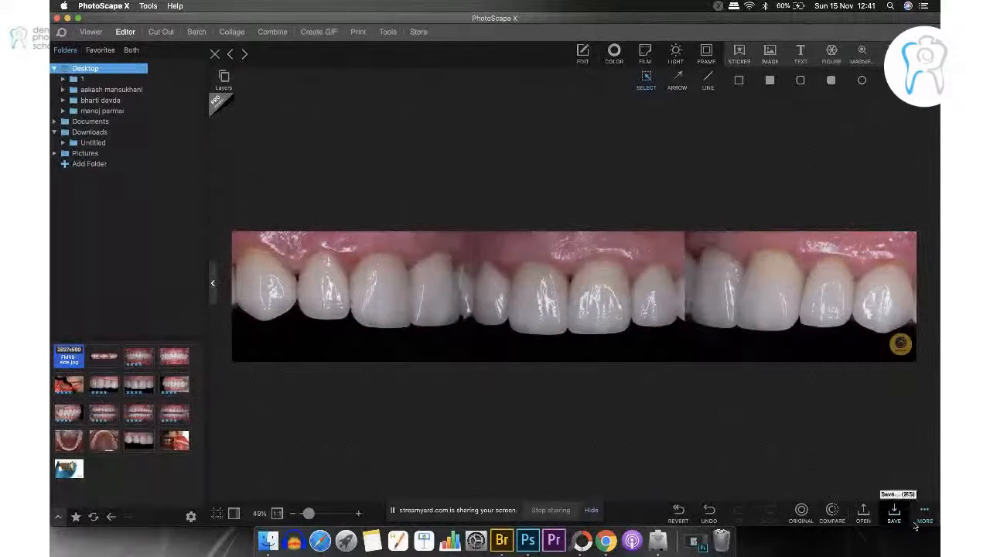
- Save the watermarked strip from PhotoScape X as JPEG "Ant aesth 1" on the Desktop and close the editor window
click(897, 514)
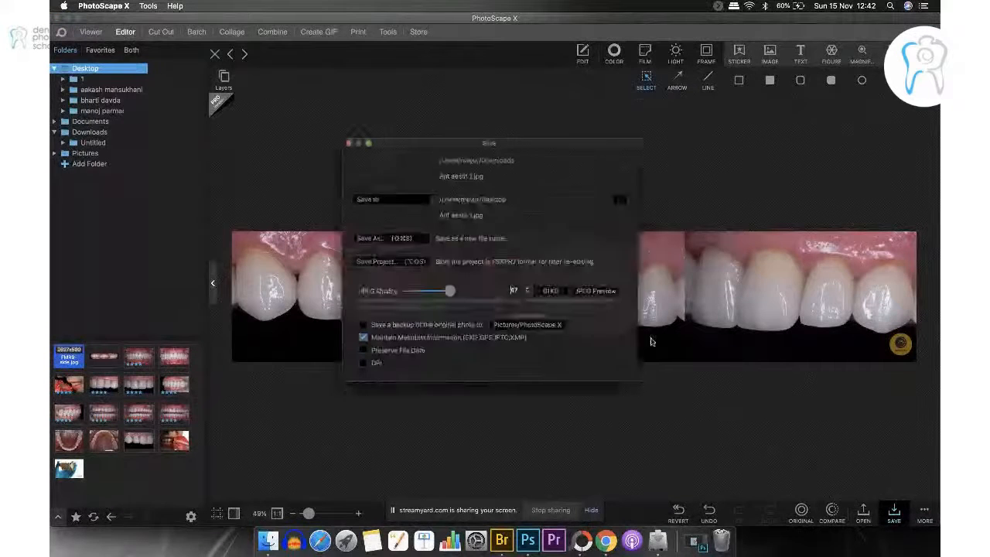
click(405, 238)
click(507, 223)
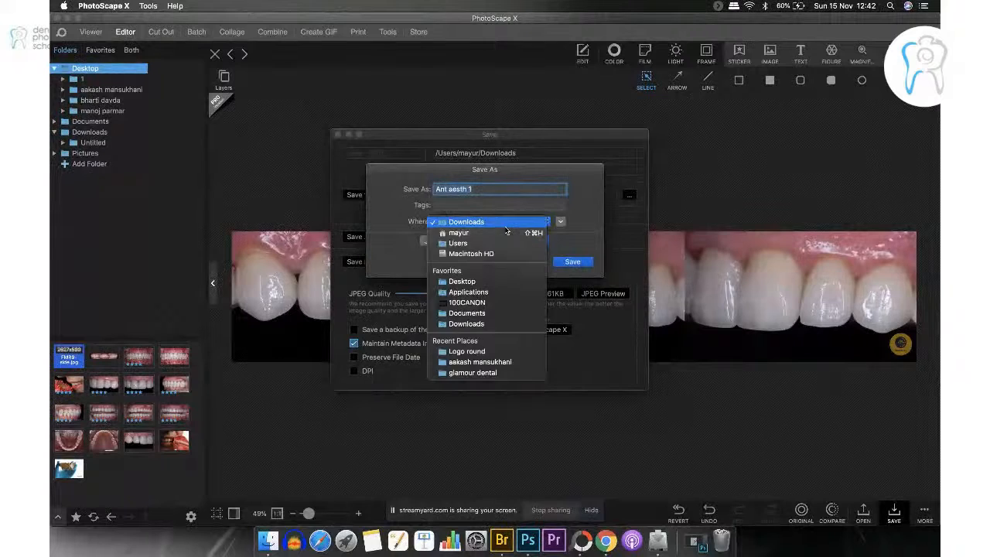
click(468, 282)
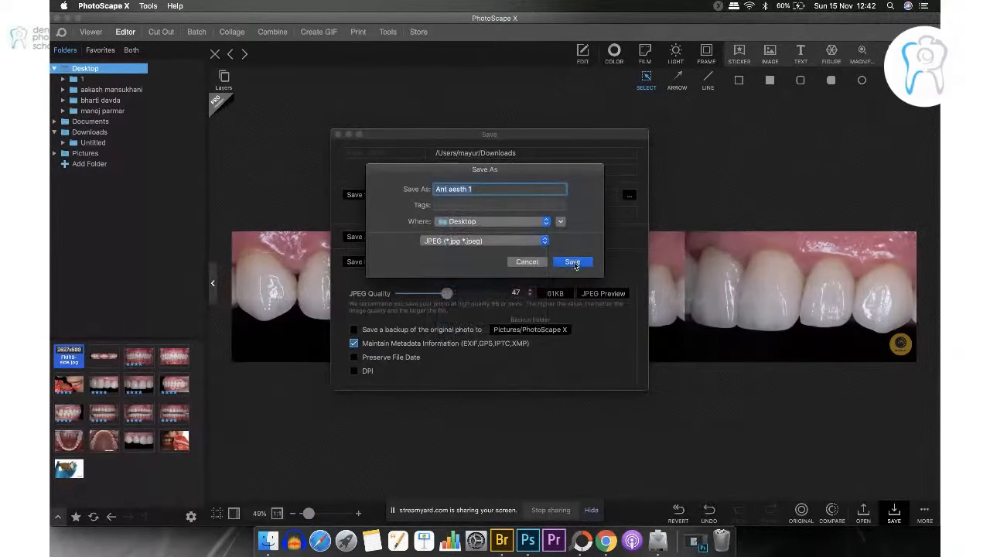
click(574, 262)
click(57, 18)
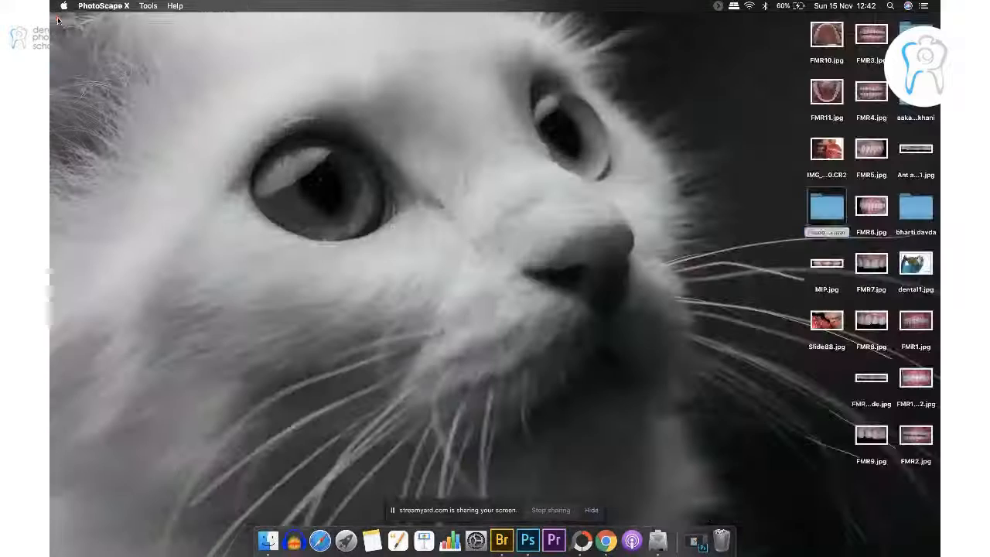
- Open the saved Ant aesth 1 image from the desktop, examine its watermarks in full screen, and close it
click(696, 422)
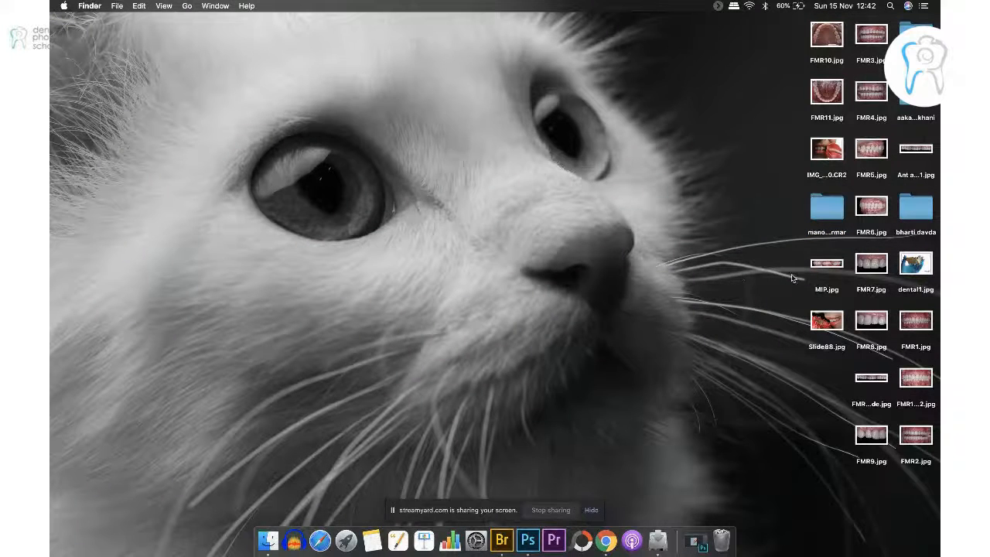
double_click(916, 151)
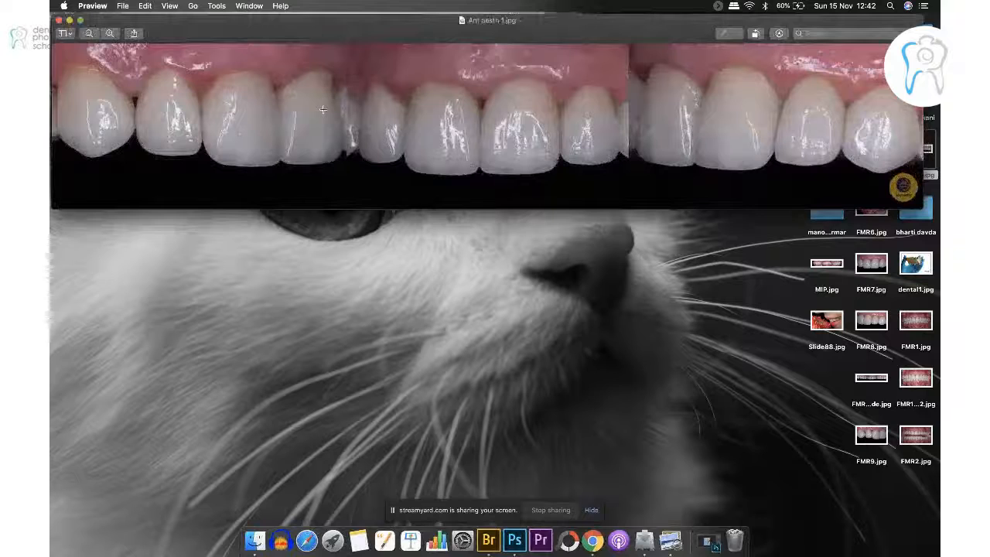
click(80, 21)
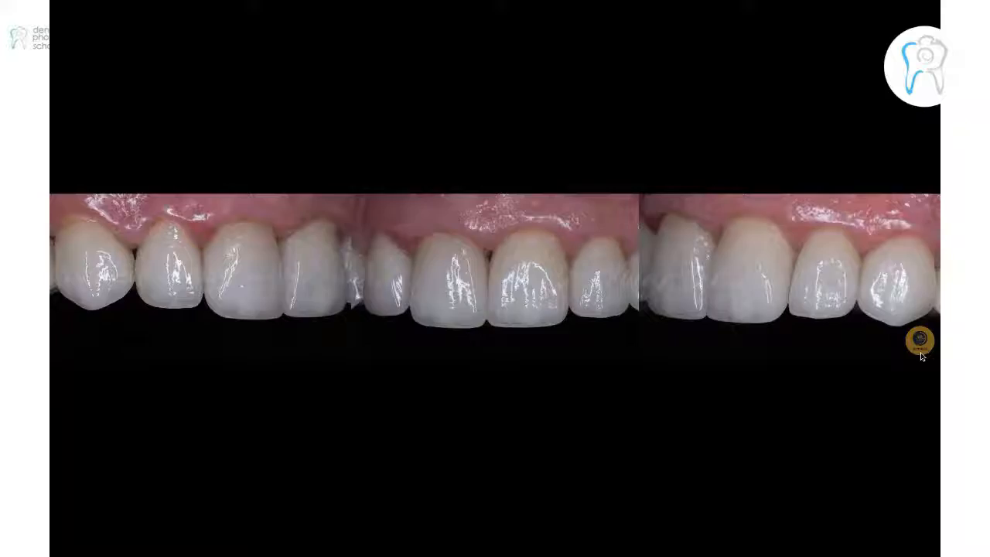
key(Escape)
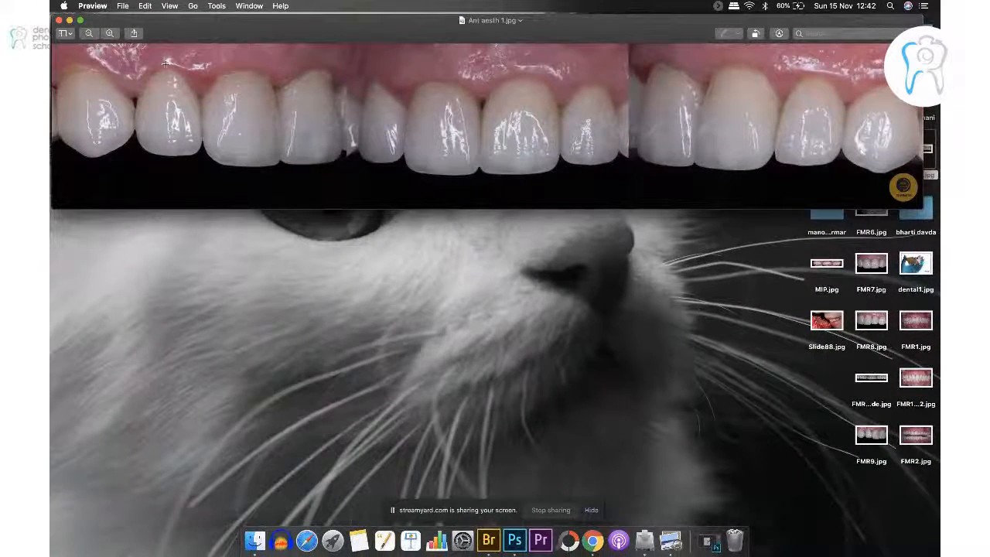
click(59, 21)
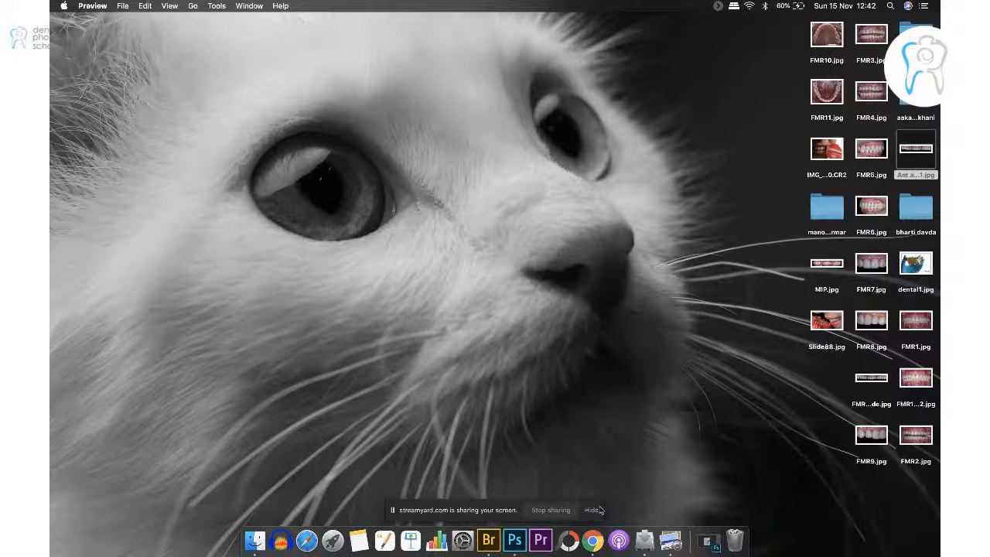
click(593, 541)
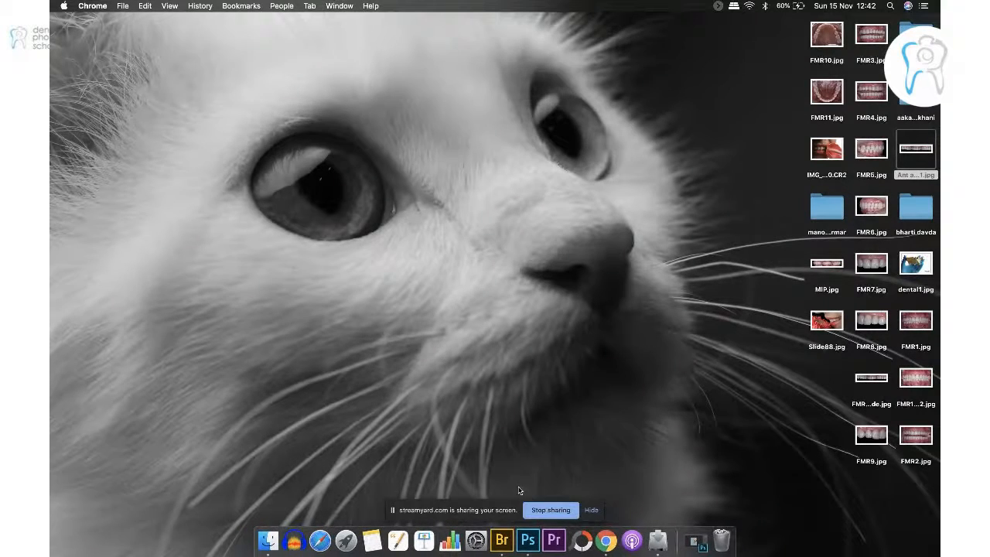
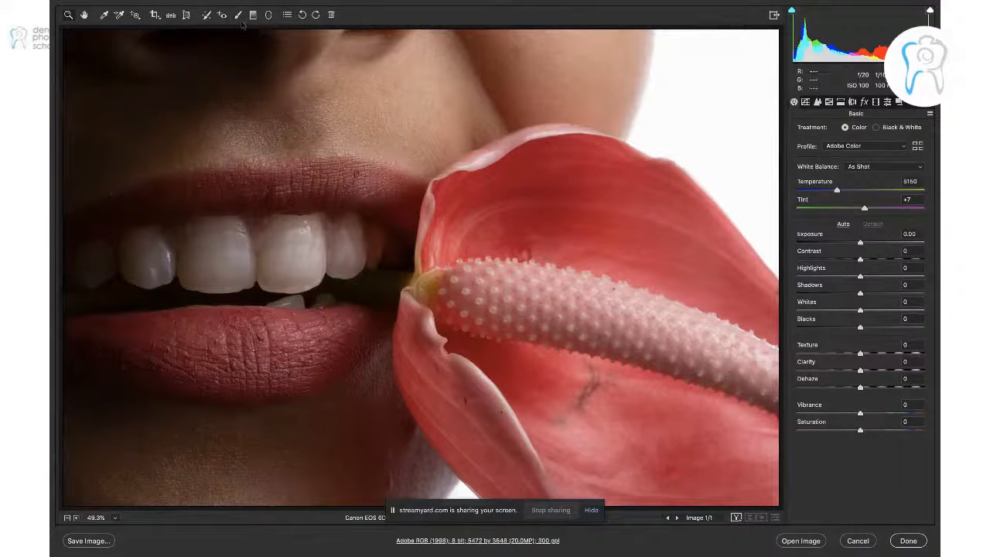
- Set up the Adjustment Brush with saturation -100, feather 0, flow 100 and density 100
click(238, 15)
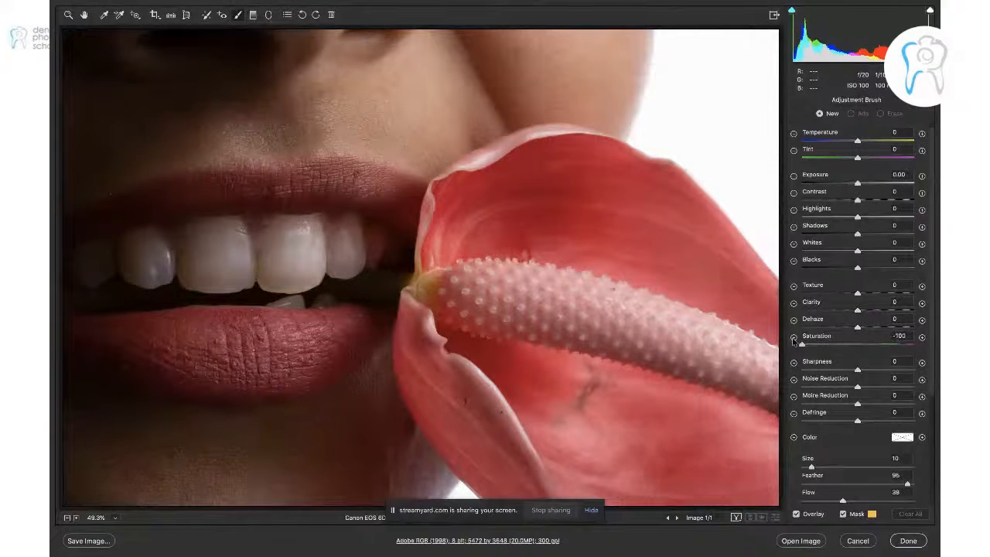
scroll(898, 350, down, 3)
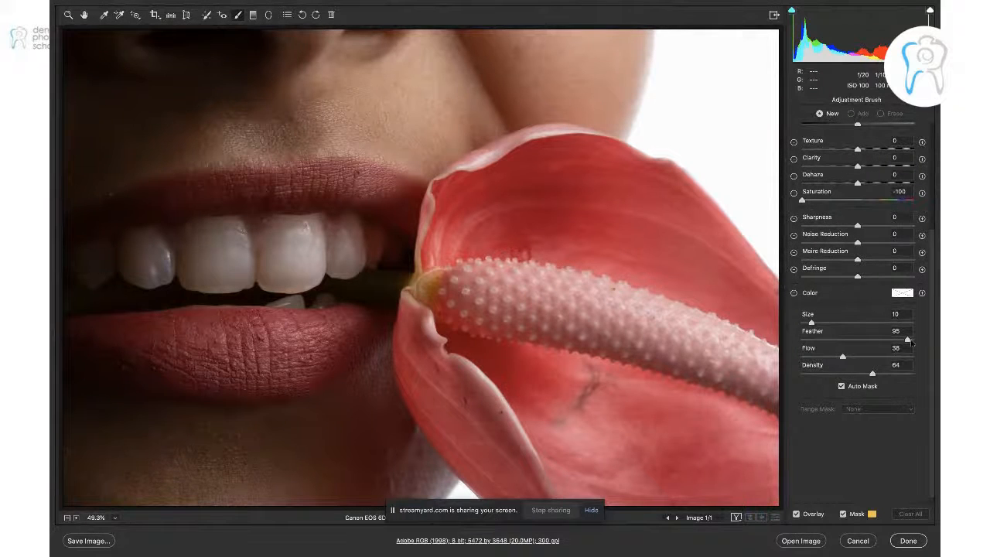
drag(833, 345, 802, 340)
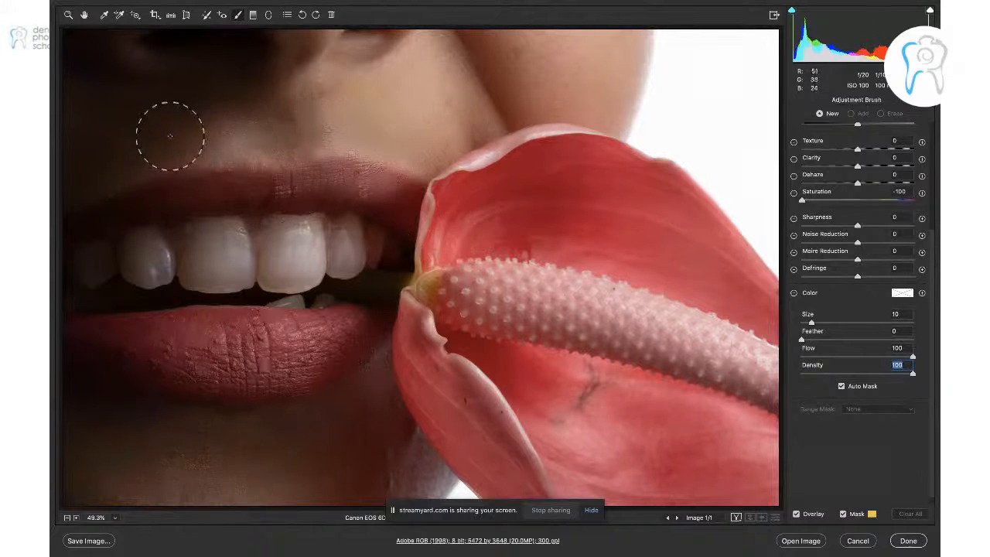
- Enlarge the adjustment brush to size 32 and paint the desaturation over the face, lips and teeth, avoiding the flower
key(bracketleft)
key(bracketright)
key(bracketright)
key(bracketright)
key(bracketright)
key(bracketright)
key(bracketright)
key(bracketright)
key(bracketright)
key(bracketright)
key(bracketright)
key(bracketright)
key(bracketright)
key(bracketright)
key(bracketright)
key(bracketright)
key(bracketright)
key(bracketright)
key(bracketright)
key(bracketright)
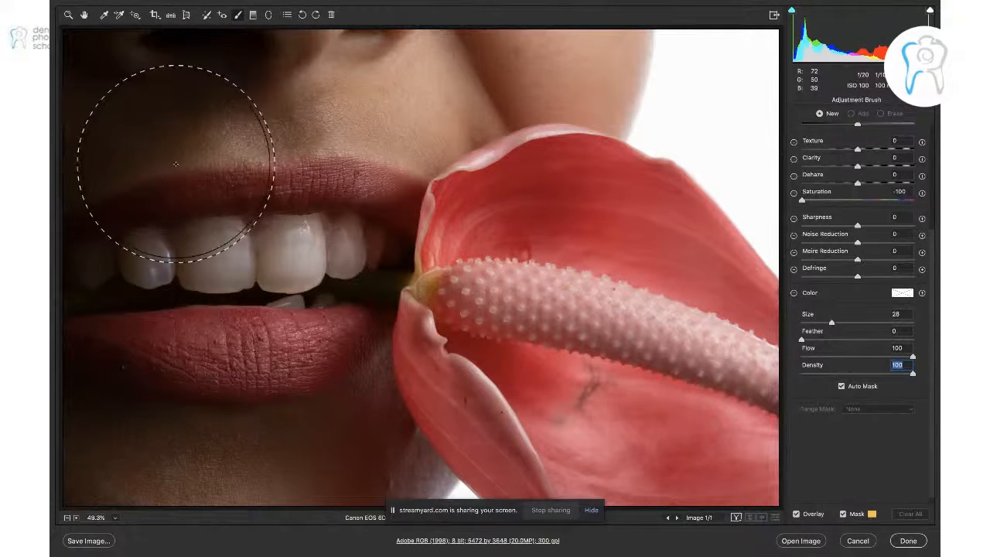
key(bracketright)
key(bracketright)
key(bracketright)
key(bracketright)
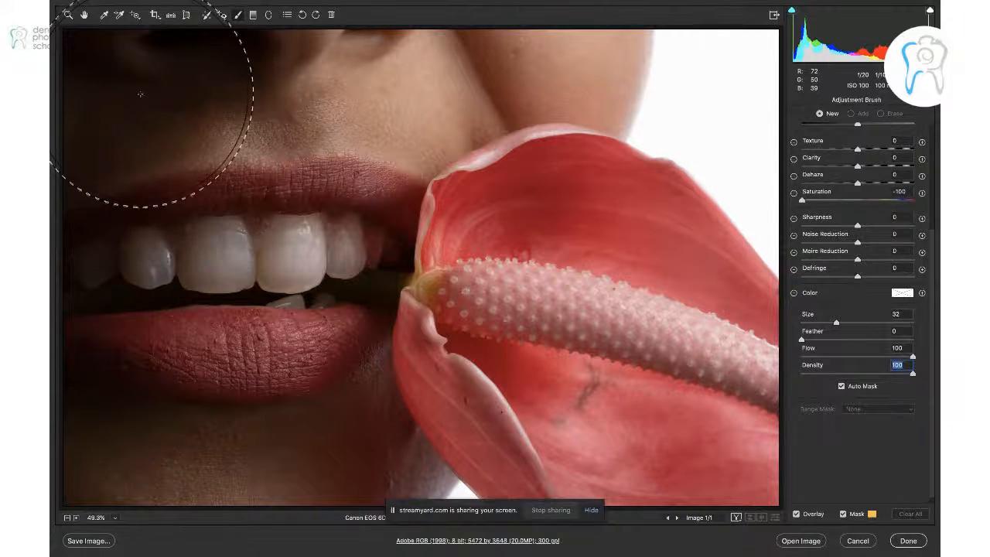
mouse_move(192, 97)
mouse_down()
mouse_move(160, 447)
mouse_move(233, 110)
mouse_move(332, 78)
mouse_move(259, 496)
mouse_move(263, 126)
mouse_move(334, 72)
mouse_move(293, 232)
mouse_up()
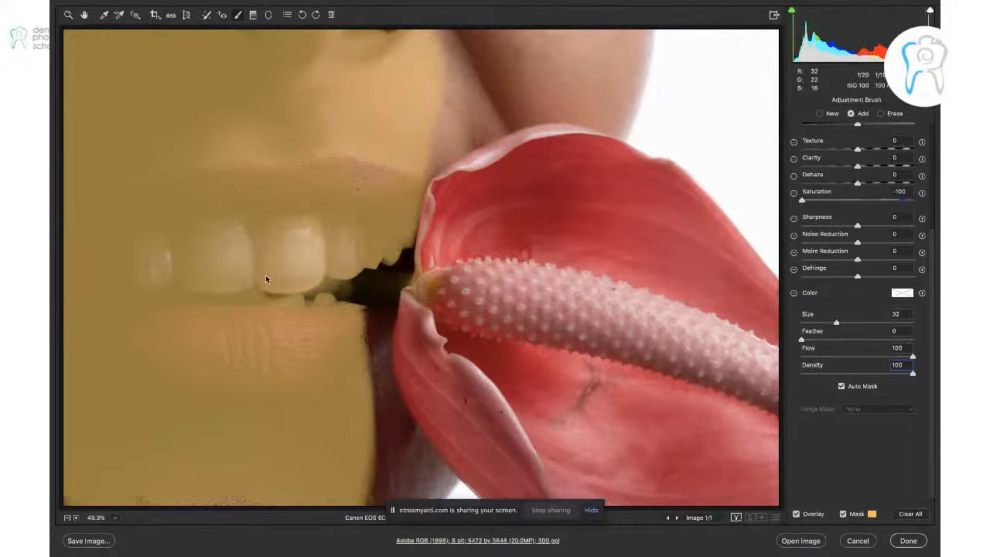
drag(283, 410, 287, 422)
mouse_move(405, 30)
mouse_down()
mouse_move(460, 9)
mouse_move(397, 46)
mouse_move(398, 57)
mouse_move(431, 22)
mouse_move(489, 0)
mouse_move(622, 6)
mouse_move(506, 11)
mouse_move(396, 54)
mouse_move(344, 91)
mouse_move(273, 192)
mouse_move(273, 317)
mouse_move(187, 381)
mouse_move(235, 106)
mouse_move(229, 356)
mouse_move(236, 329)
mouse_move(241, 374)
mouse_up()
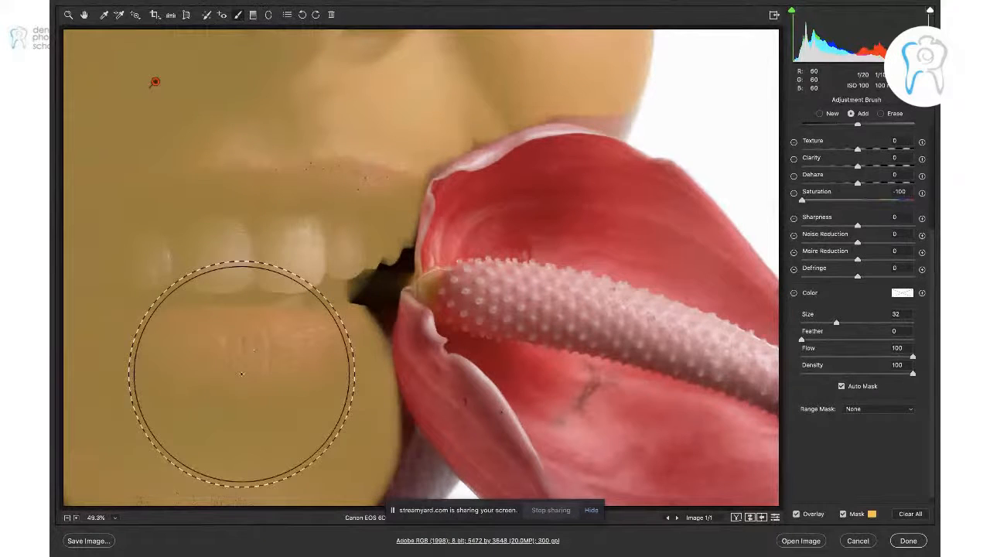
- Reduce the brush to size 8, desaturate the remaining skin and mouth areas beside the flower's edge, and leave the brush
key(bracketleft)
key(bracketleft)
key(bracketleft)
key(bracketleft)
key(bracketleft)
key(bracketleft)
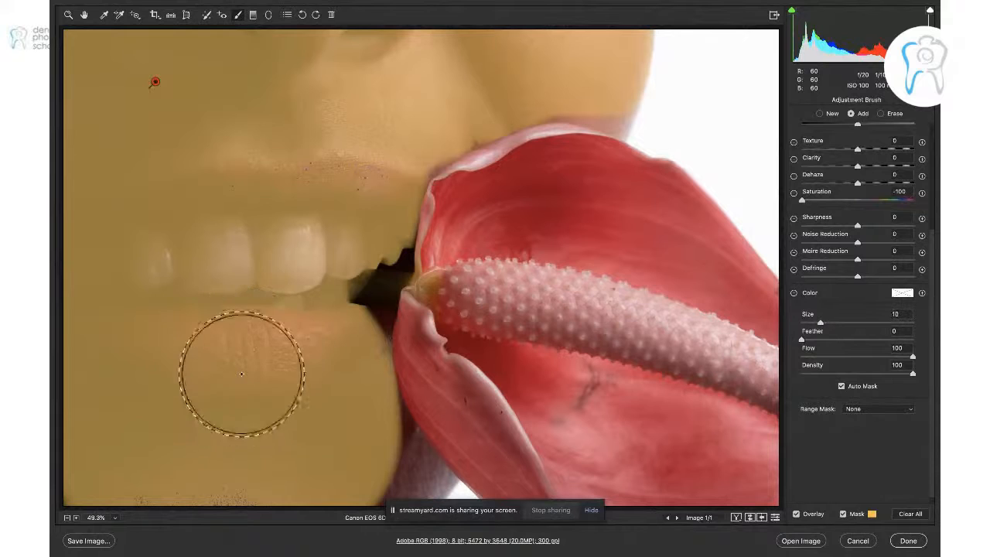
mouse_move(372, 269)
mouse_down()
mouse_move(387, 239)
mouse_move(364, 335)
mouse_move(369, 411)
mouse_move(422, 473)
mouse_move(380, 477)
mouse_move(372, 400)
mouse_move(391, 448)
mouse_move(372, 424)
mouse_up()
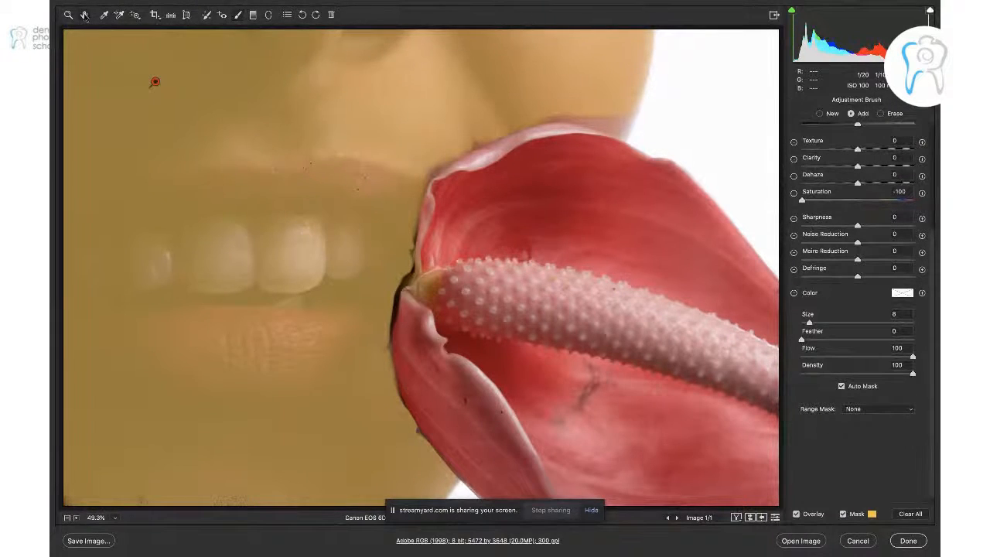
click(85, 15)
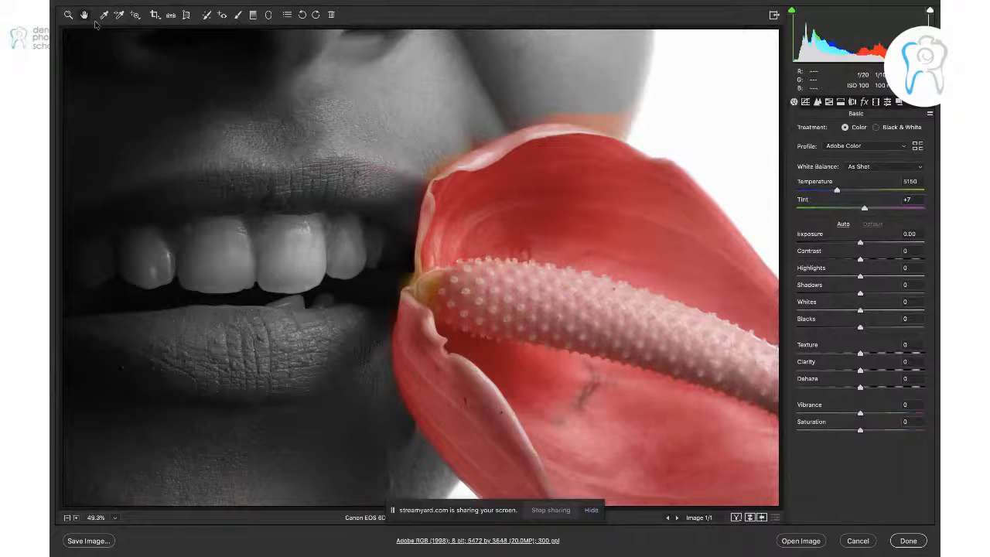
- Desaturate the leftover pink spots on the upper lip with a new Adjustment Brush mask at size 22
click(68, 14)
drag(382, 300, 402, 268)
drag(372, 73, 292, 118)
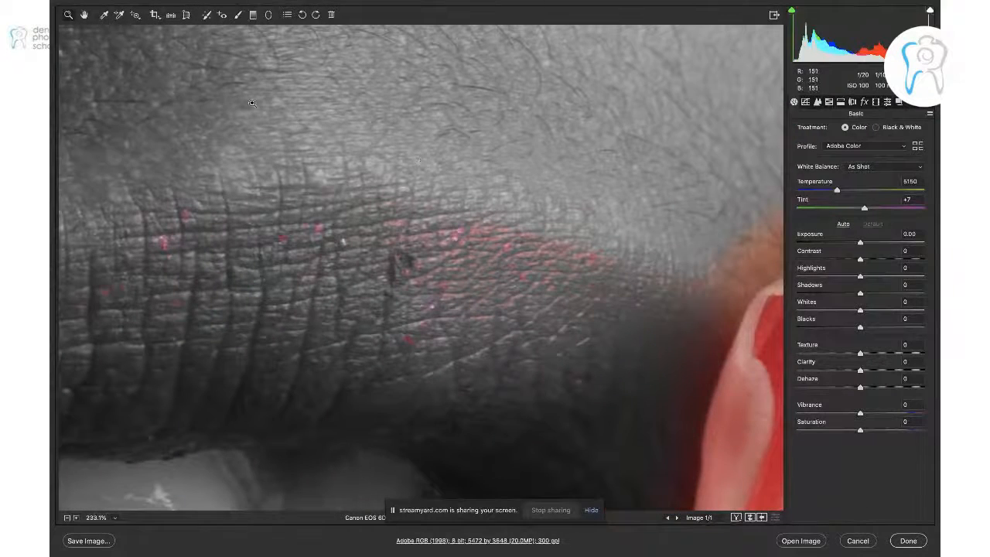
click(238, 16)
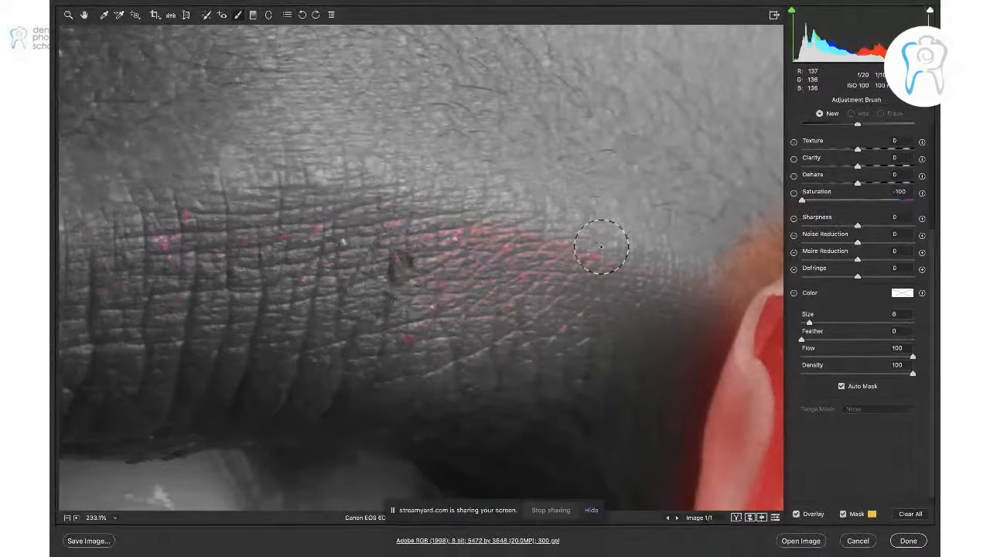
key(bracketright)
key(bracketright)
key(bracketright)
key(bracketright)
key(bracketright)
key(bracketright)
key(bracketright)
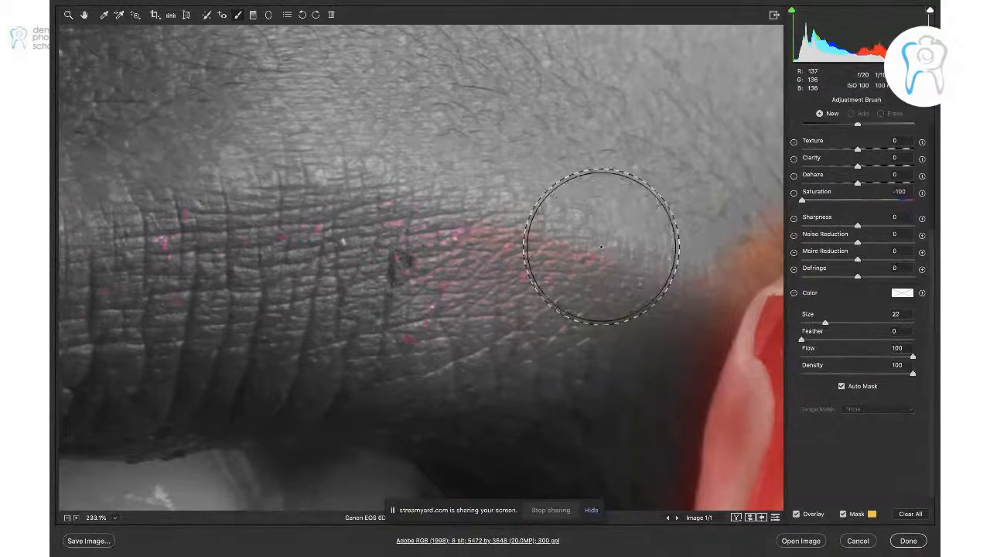
mouse_move(702, 225)
mouse_down()
mouse_move(570, 403)
mouse_move(500, 383)
mouse_move(512, 247)
mouse_move(436, 356)
mouse_move(275, 209)
mouse_move(500, 231)
mouse_move(128, 299)
mouse_move(334, 208)
mouse_move(392, 375)
mouse_move(378, 169)
mouse_move(492, 280)
mouse_move(314, 305)
mouse_move(296, 256)
mouse_move(531, 172)
mouse_move(462, 313)
mouse_move(428, 232)
mouse_move(388, 217)
mouse_move(364, 263)
mouse_up()
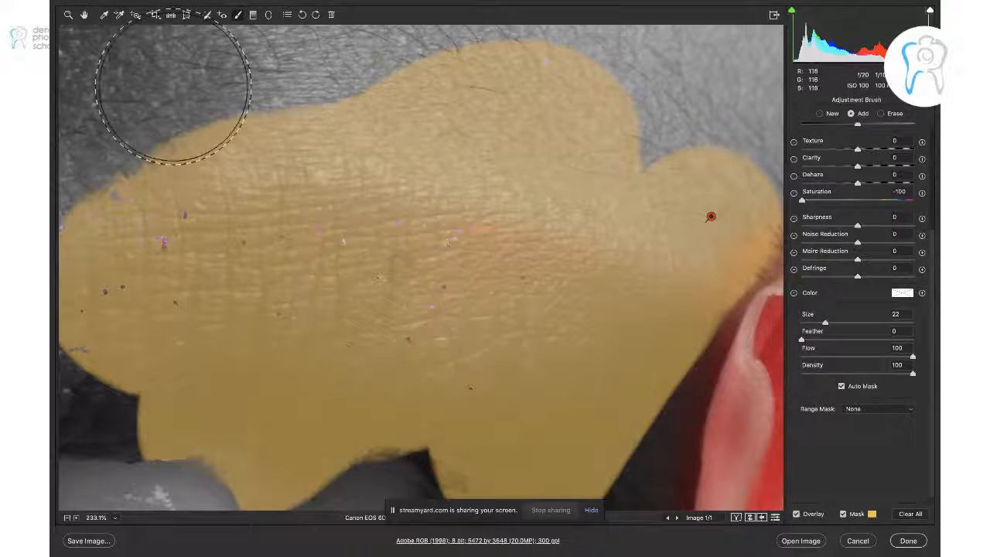
click(85, 16)
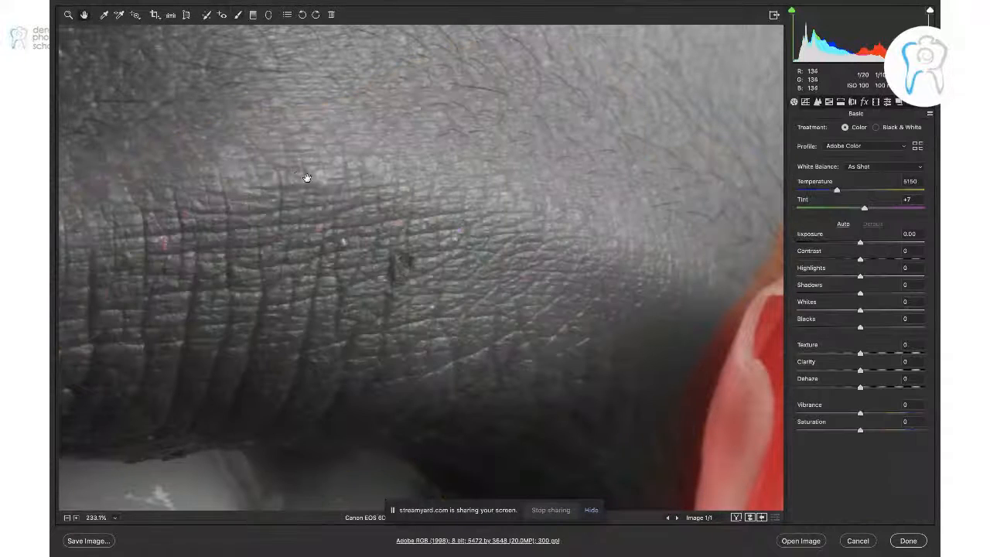
click(240, 16)
mouse_move(431, 256)
mouse_down()
mouse_move(313, 355)
mouse_move(170, 373)
mouse_move(193, 296)
mouse_move(271, 207)
mouse_move(484, 285)
mouse_move(542, 200)
mouse_move(569, 319)
mouse_move(619, 281)
mouse_move(541, 364)
mouse_up()
- Reduce the Adjustment Brush to size 9 and desaturate the orange skin between the upper lip and the flower's edge
click(85, 15)
drag(427, 255, 49, 315)
click(238, 16)
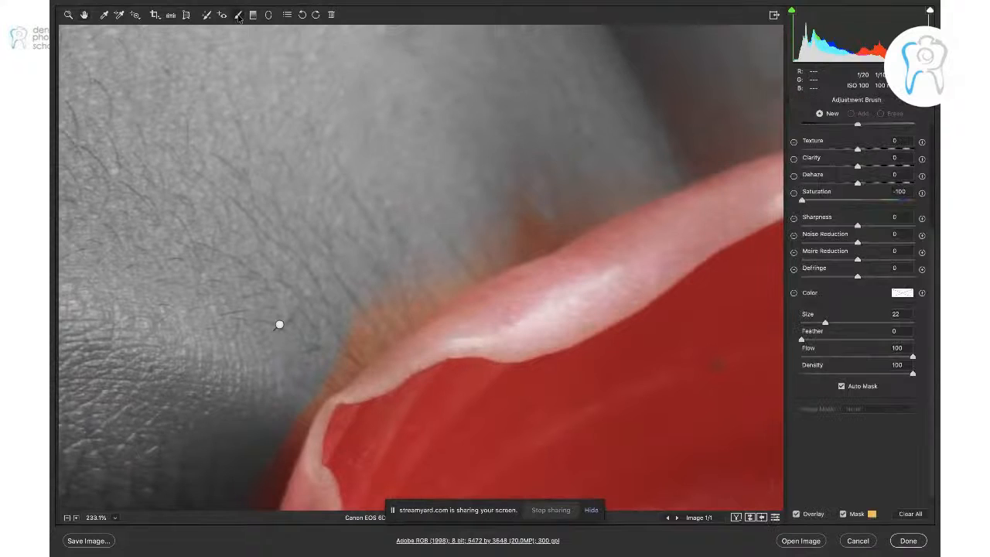
key(bracketleft)
key(bracketleft)
key(bracketleft)
key(bracketleft)
key(bracketleft)
key(bracketleft)
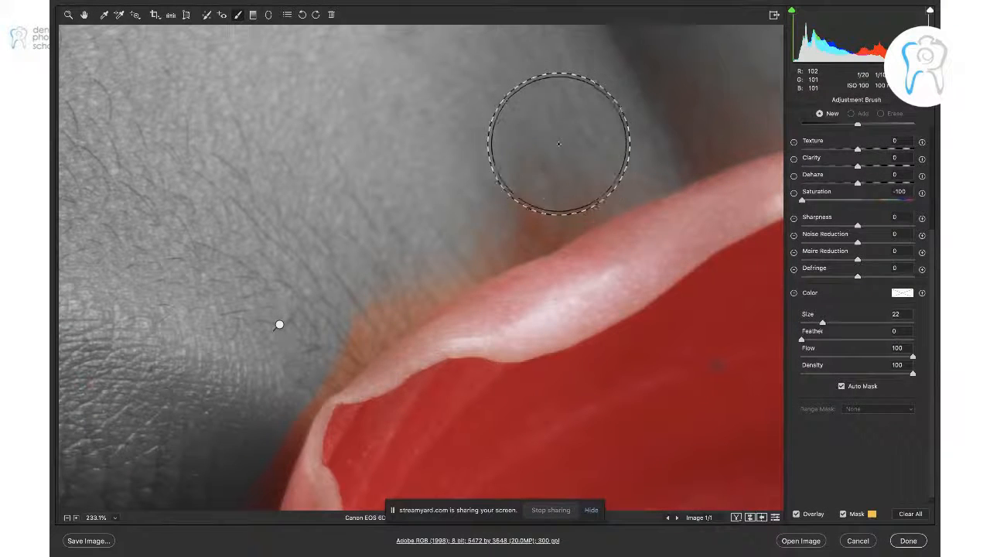
mouse_move(676, 140)
mouse_down()
mouse_move(622, 150)
mouse_move(538, 214)
mouse_move(580, 195)
mouse_move(513, 219)
mouse_move(493, 241)
mouse_up()
mouse_move(418, 278)
mouse_down()
mouse_move(409, 284)
mouse_move(435, 276)
mouse_move(439, 263)
mouse_move(284, 393)
mouse_move(269, 452)
mouse_move(231, 499)
mouse_up()
mouse_move(642, 97)
mouse_down()
mouse_move(674, 70)
mouse_move(614, 148)
mouse_move(523, 234)
mouse_move(524, 224)
mouse_move(623, 164)
mouse_move(716, 125)
mouse_up()
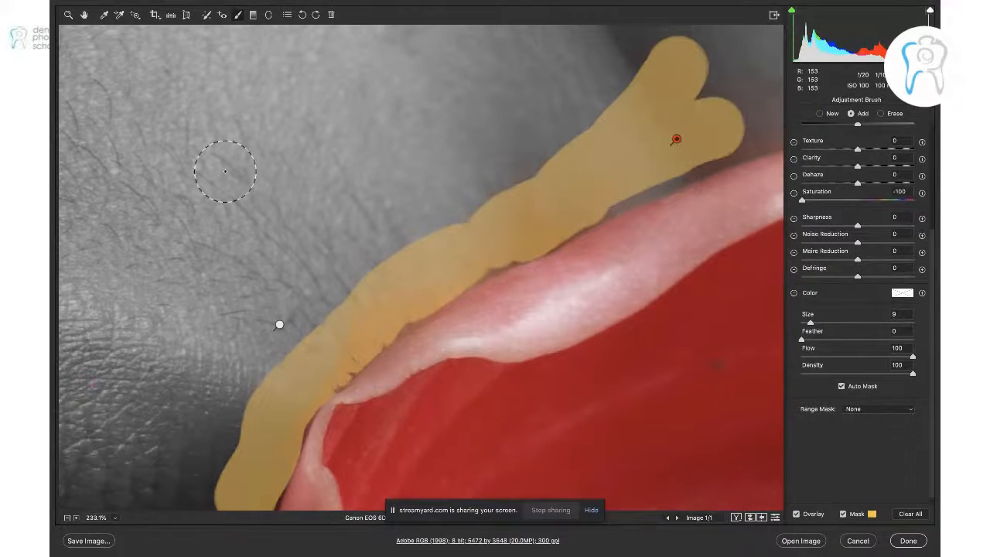
- Desaturate the orange skin left along the flower's upper edge with a new Adjustment Brush mask
click(85, 14)
drag(581, 172, 227, 304)
drag(440, 354, 409, 349)
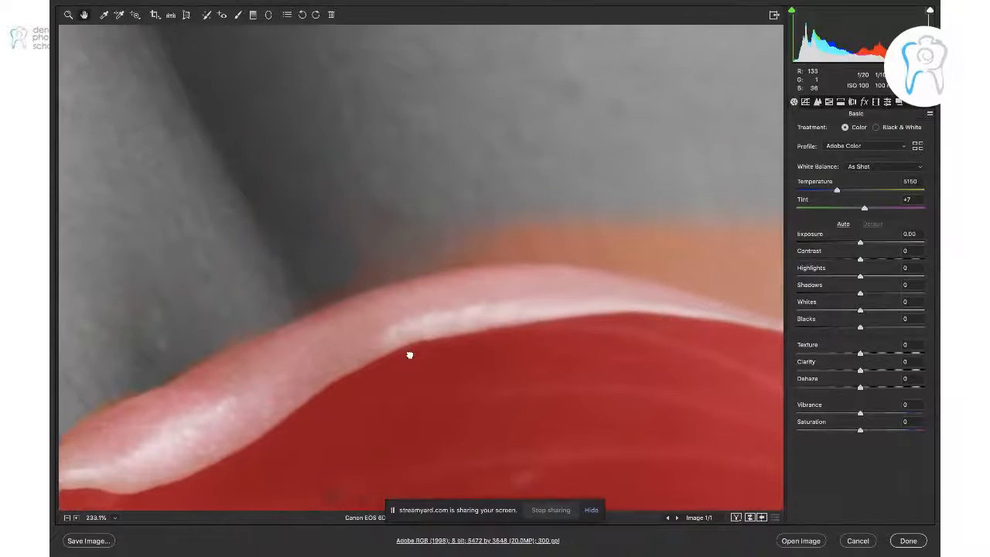
click(237, 14)
mouse_move(146, 304)
mouse_down()
mouse_move(126, 305)
mouse_move(154, 337)
mouse_up()
mouse_move(118, 365)
mouse_down()
mouse_move(174, 328)
mouse_move(374, 250)
mouse_move(571, 243)
mouse_move(697, 259)
mouse_move(759, 288)
mouse_move(769, 249)
mouse_move(441, 199)
mouse_up()
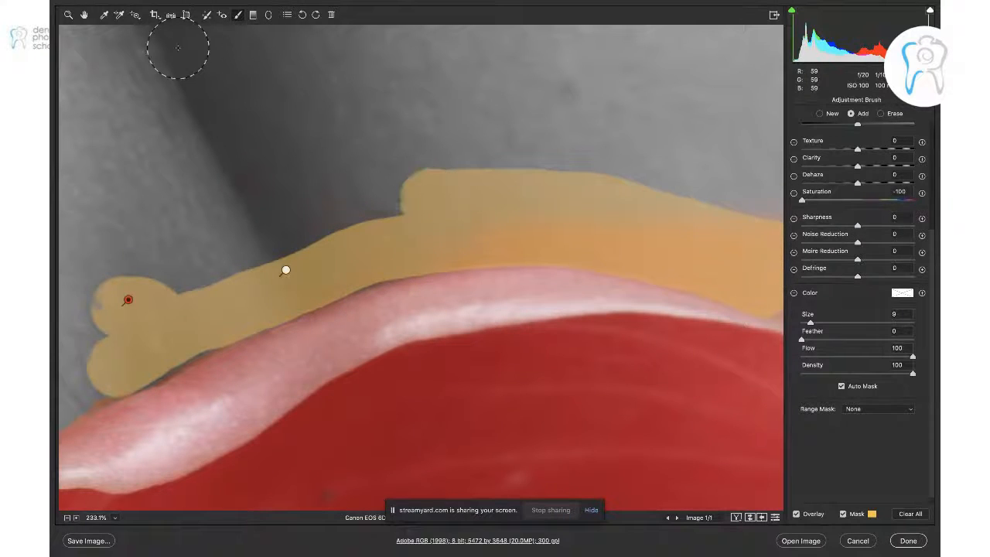
- Desaturate the remaining strip of cheek between the flower's upper edge and the white background
click(84, 14)
mouse_move(632, 243)
mouse_down()
mouse_move(178, 256)
mouse_move(81, 243)
mouse_up()
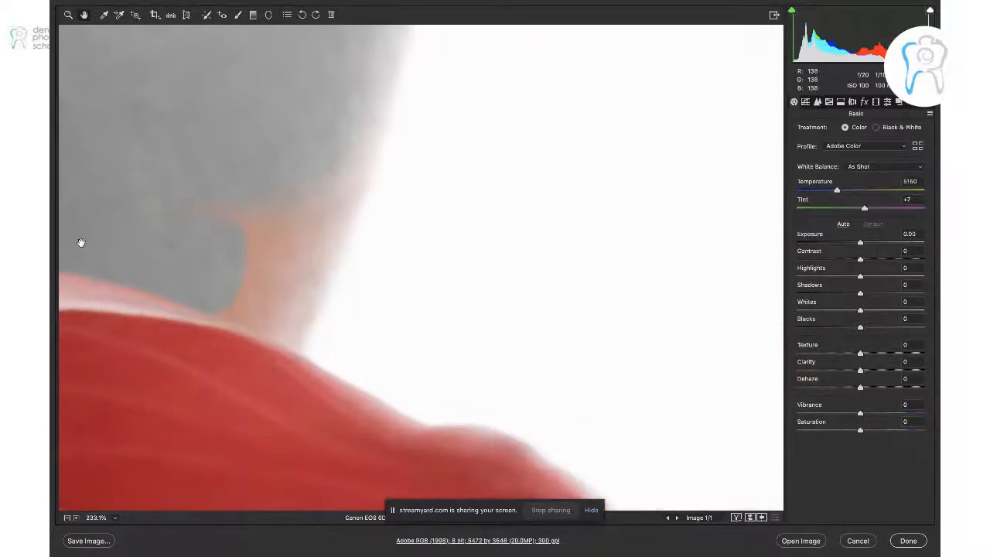
click(238, 14)
mouse_move(177, 221)
mouse_down()
mouse_move(252, 264)
mouse_move(355, 164)
mouse_move(364, 80)
mouse_move(369, 118)
mouse_move(381, 59)
mouse_move(358, 91)
mouse_move(296, 308)
mouse_move(238, 287)
mouse_move(223, 216)
mouse_move(259, 224)
mouse_up()
- Examine the flower's petals and its border with the dark skin for leftover color, including in the full photo
click(83, 14)
scroll(287, 205, down, 10)
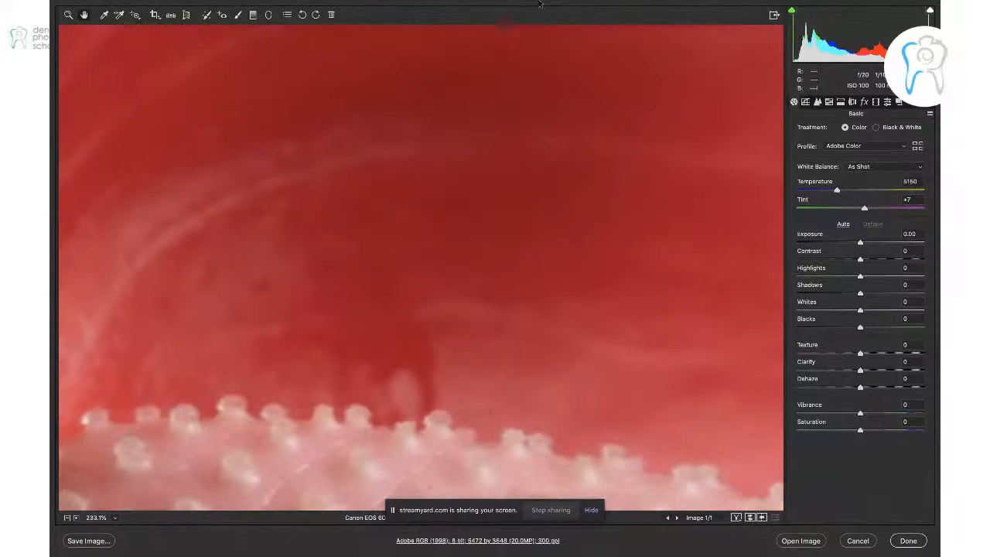
drag(270, 332, 472, 93)
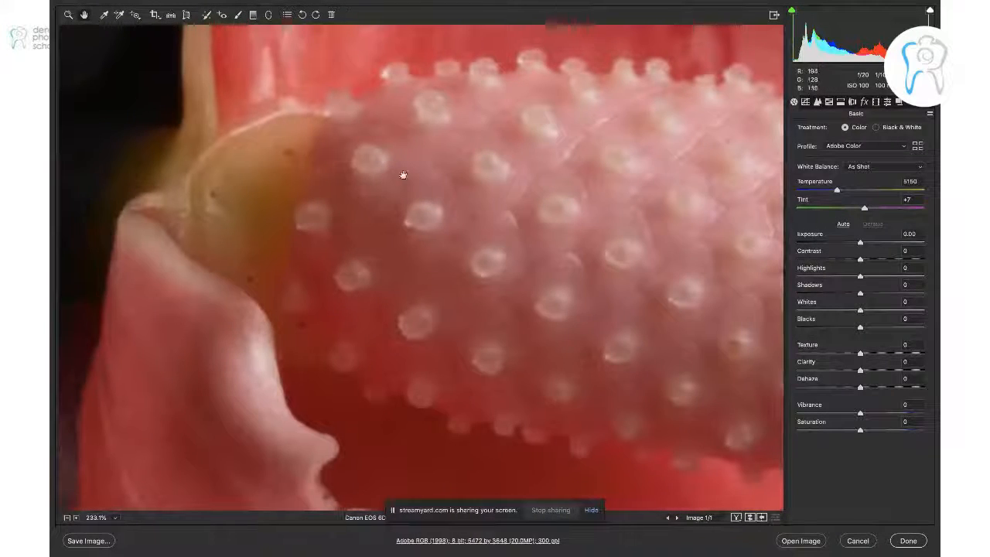
drag(304, 223, 543, 225)
drag(433, 212, 377, 4)
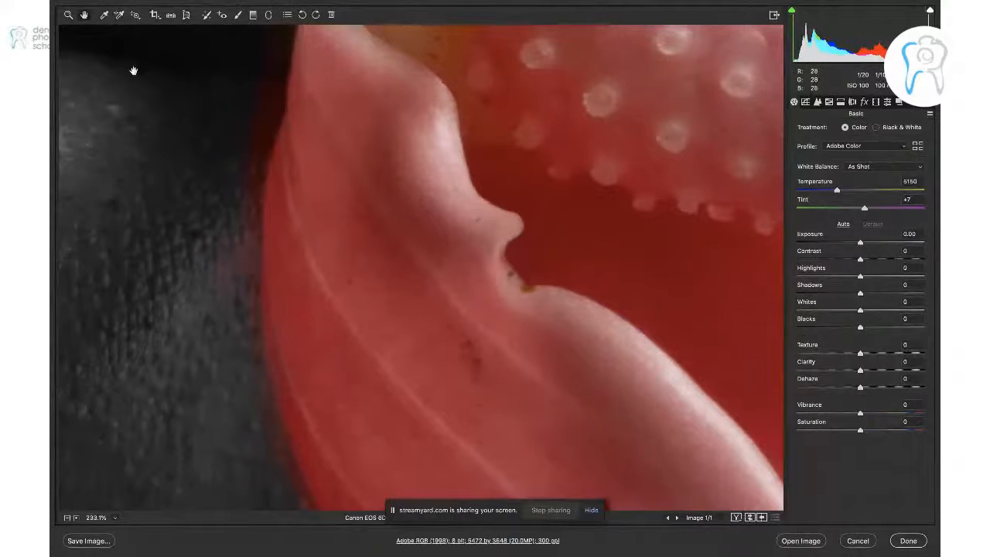
click(116, 518)
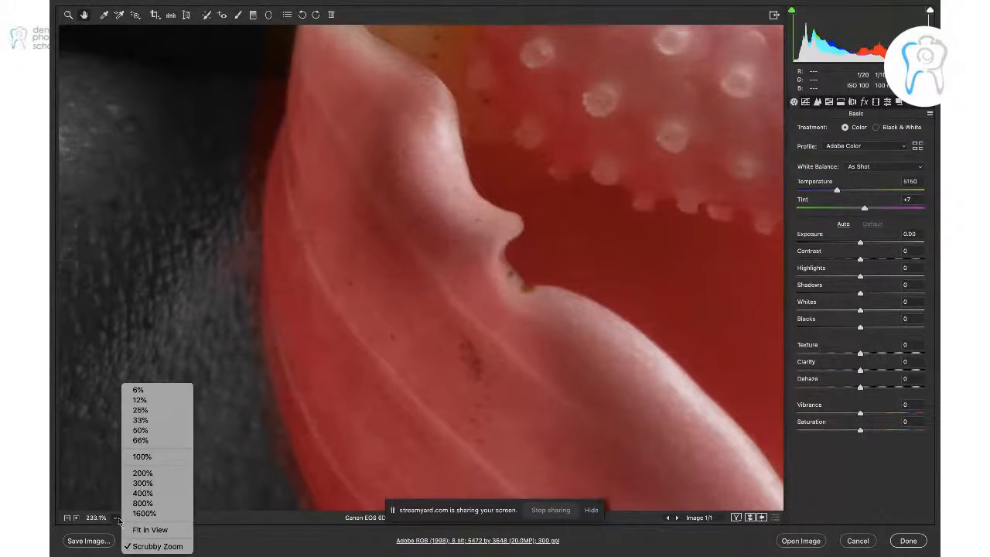
click(135, 530)
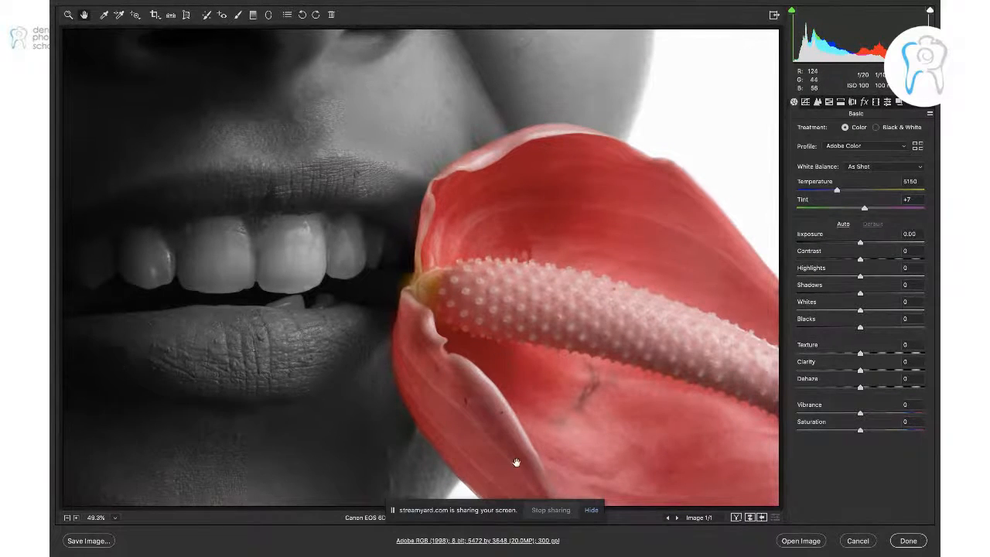
- Reset the photo to Camera Raw Defaults and set the Targeted Adjustment Tool to Saturation
click(931, 113)
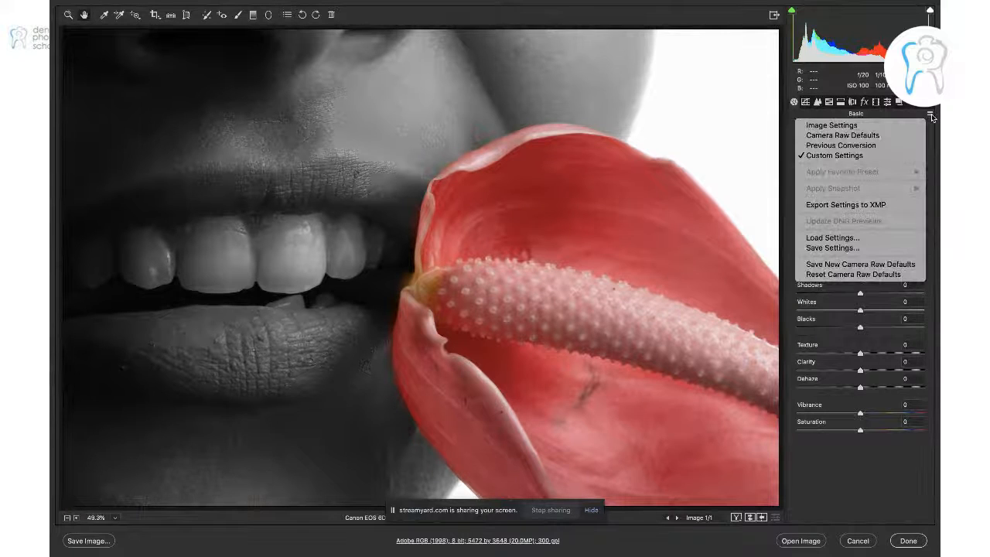
click(855, 137)
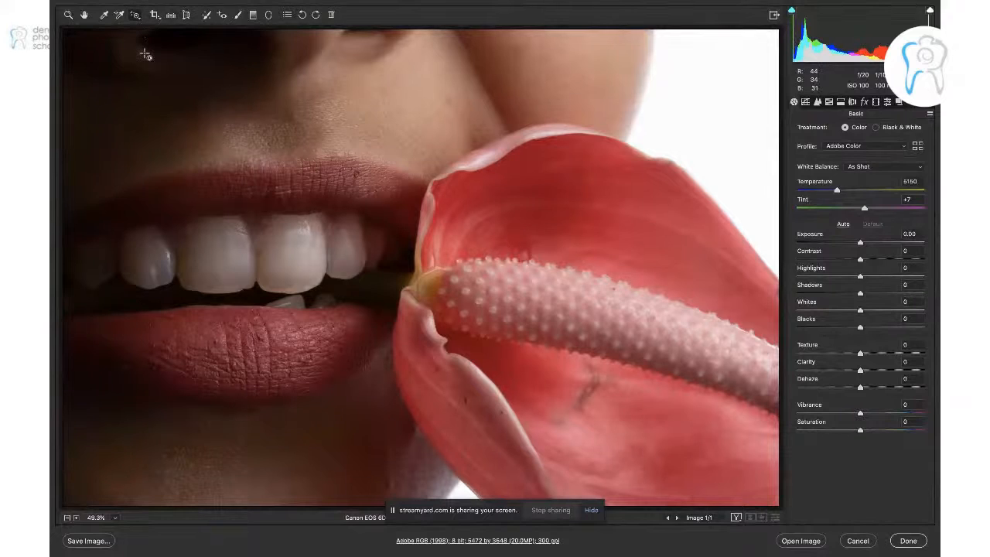
click(135, 15)
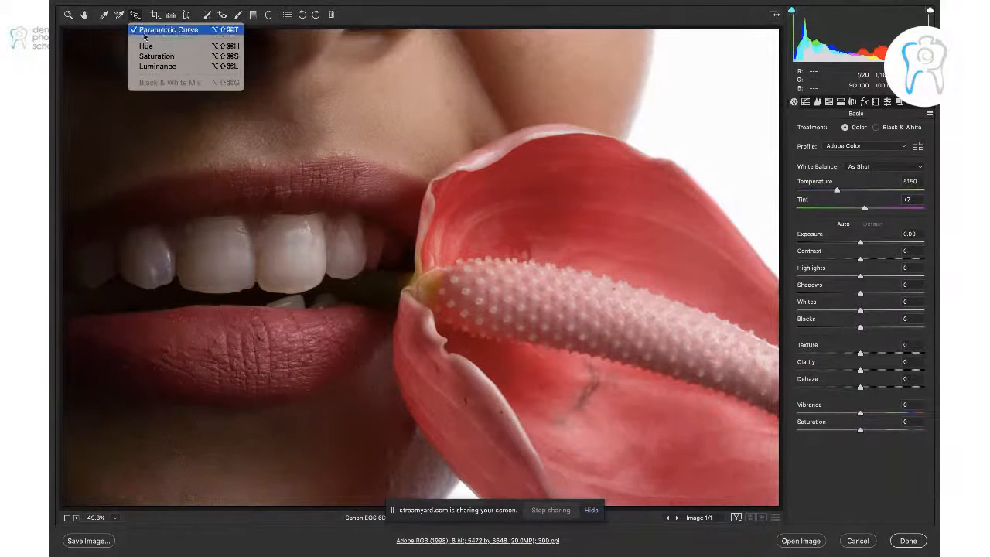
click(155, 57)
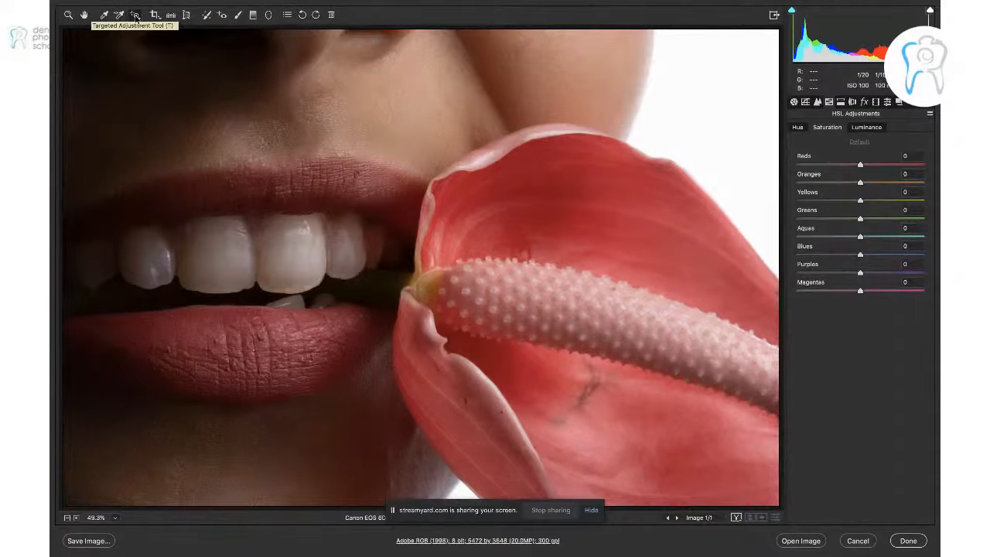
click(135, 17)
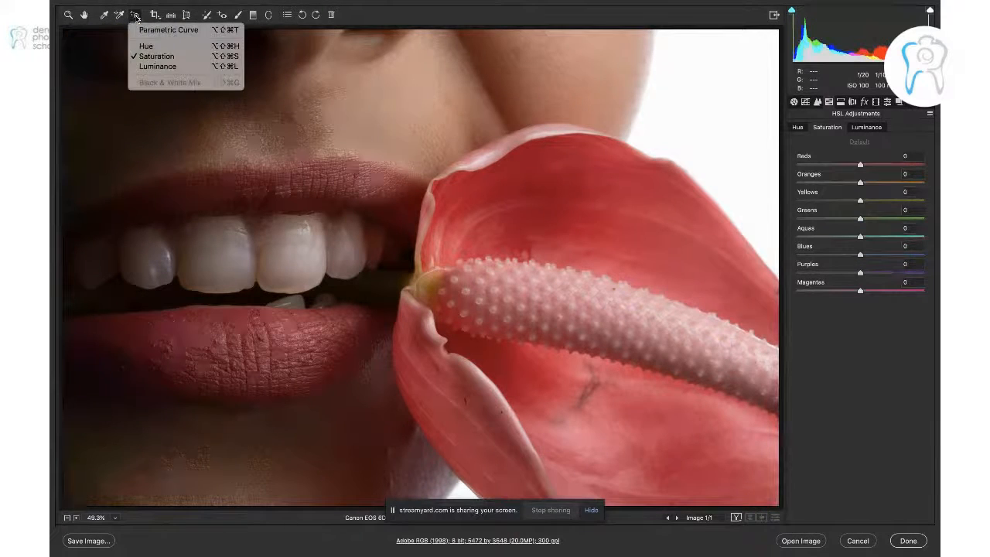
click(135, 17)
click(135, 17)
click(150, 60)
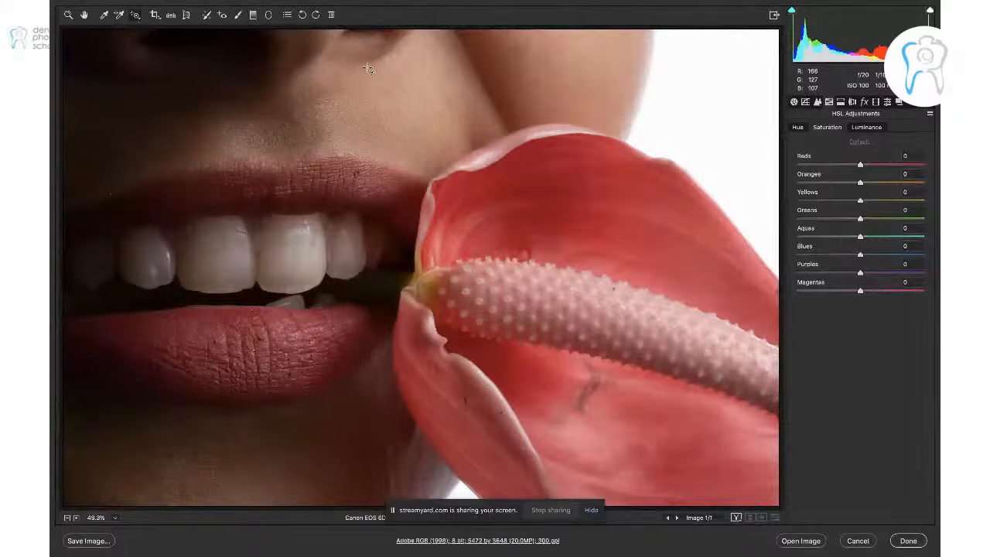
- Adjust saturation directly on the skin and flower to bring Oranges to -100 and Reds to +62
drag(367, 68, 377, 281)
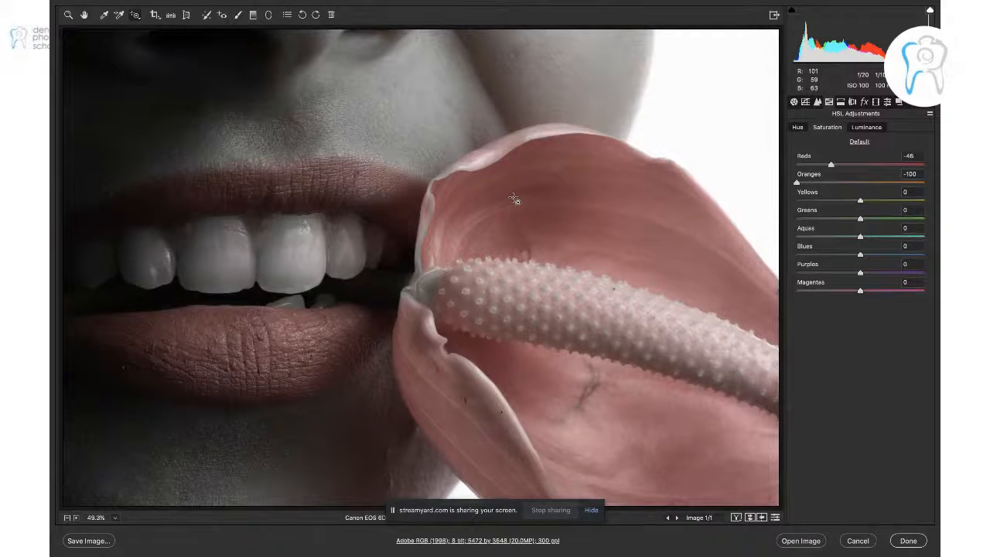
drag(512, 197, 503, 133)
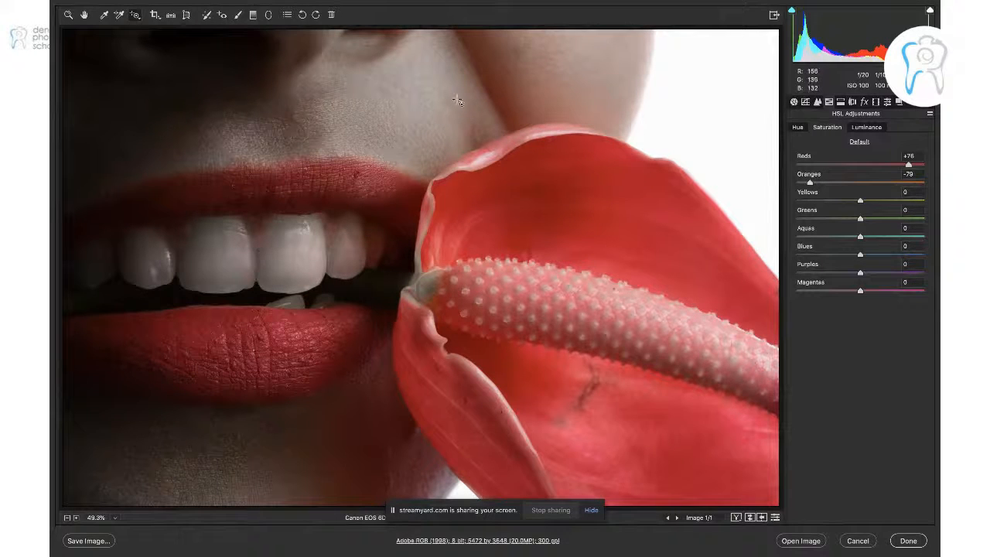
drag(394, 34, 396, 60)
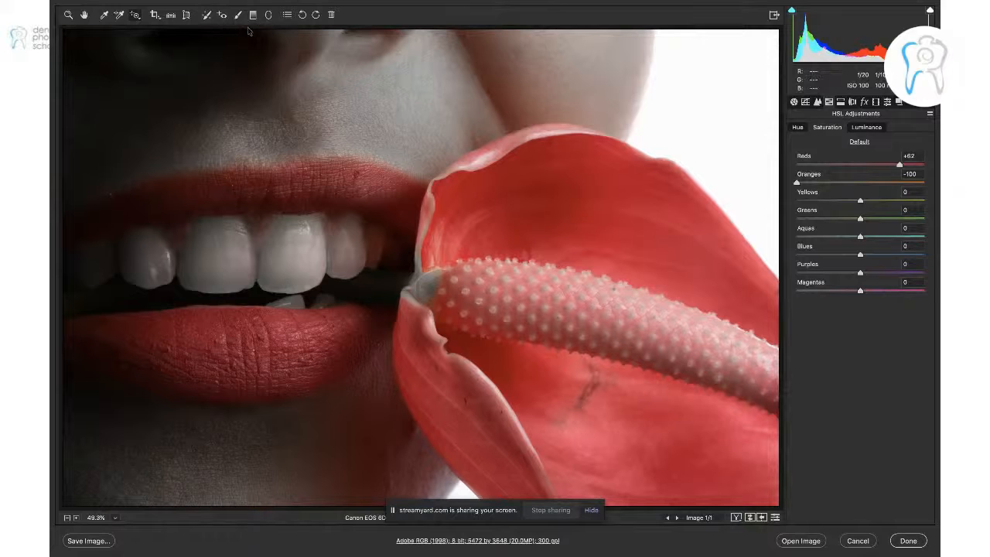
- Desaturate the skin above the upper lip and below the lower lip with the Adjustment Brush, keeping lips and flower red
click(239, 17)
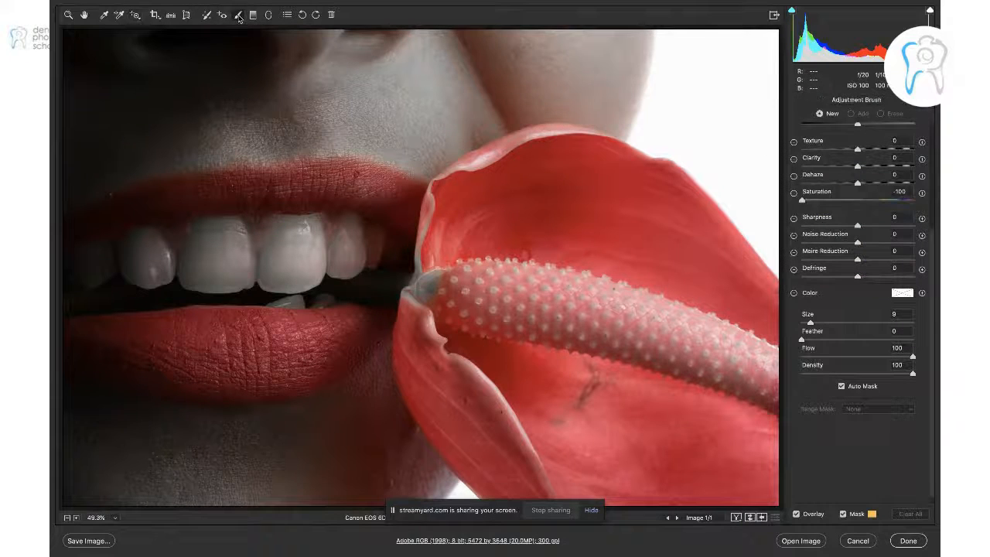
mouse_move(631, 59)
mouse_down()
mouse_move(607, 51)
mouse_move(298, 58)
mouse_move(386, 42)
mouse_move(644, 101)
mouse_move(457, 89)
mouse_move(317, 123)
mouse_move(81, 62)
mouse_move(232, 47)
mouse_move(108, 162)
mouse_move(232, 136)
mouse_up()
mouse_move(313, 120)
mouse_down()
mouse_move(244, 133)
mouse_move(183, 121)
mouse_move(172, 132)
mouse_move(199, 136)
mouse_up()
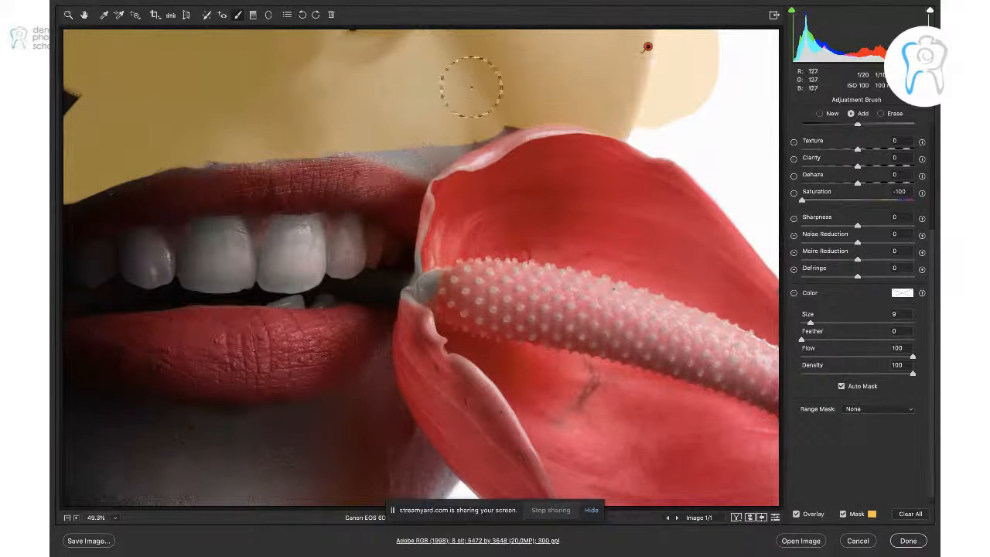
mouse_move(504, 92)
mouse_down()
mouse_move(455, 106)
mouse_move(425, 140)
mouse_move(382, 128)
mouse_up()
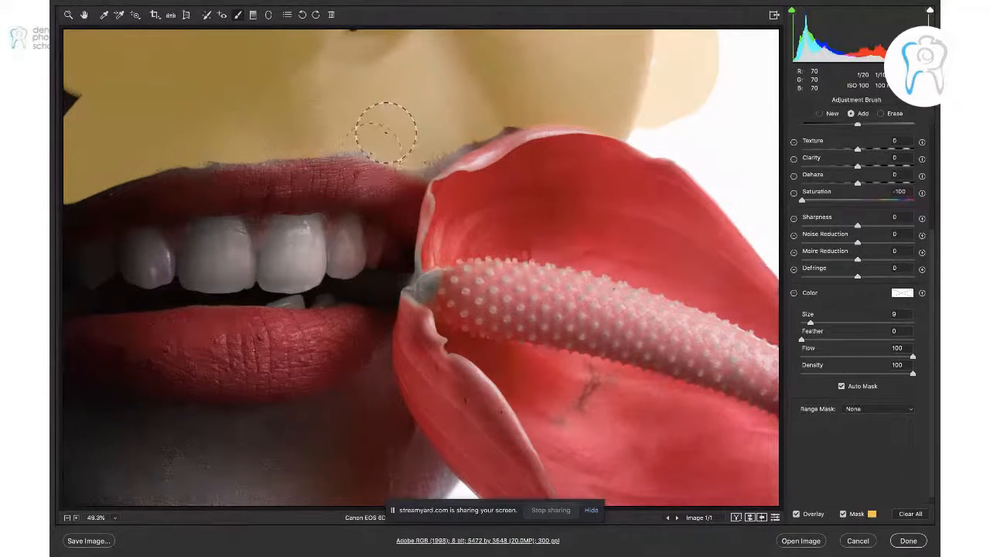
mouse_move(82, 409)
mouse_down()
mouse_move(213, 437)
mouse_move(352, 411)
mouse_move(361, 392)
mouse_move(396, 461)
mouse_move(410, 466)
mouse_move(51, 456)
mouse_up()
click(86, 16)
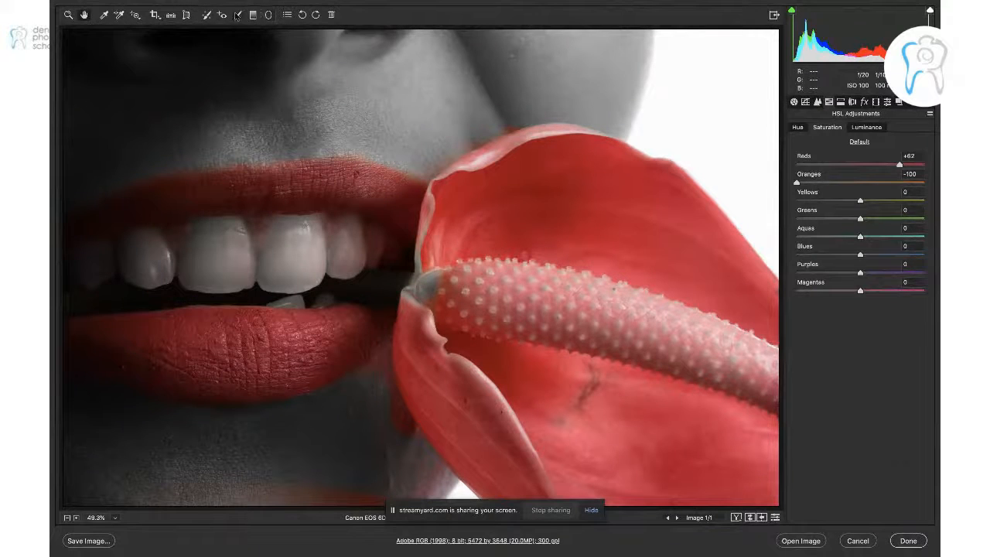
- Desaturate the upper teeth with new Adjustment Brush masks, including the side teeth next to the flower
click(237, 14)
click(117, 265)
mouse_move(116, 266)
mouse_down()
mouse_move(254, 243)
mouse_move(348, 242)
mouse_move(365, 256)
mouse_move(175, 274)
mouse_move(307, 240)
mouse_move(356, 255)
mouse_up()
click(82, 19)
click(238, 15)
mouse_move(387, 267)
mouse_down()
mouse_move(383, 240)
mouse_move(360, 247)
mouse_up()
click(84, 19)
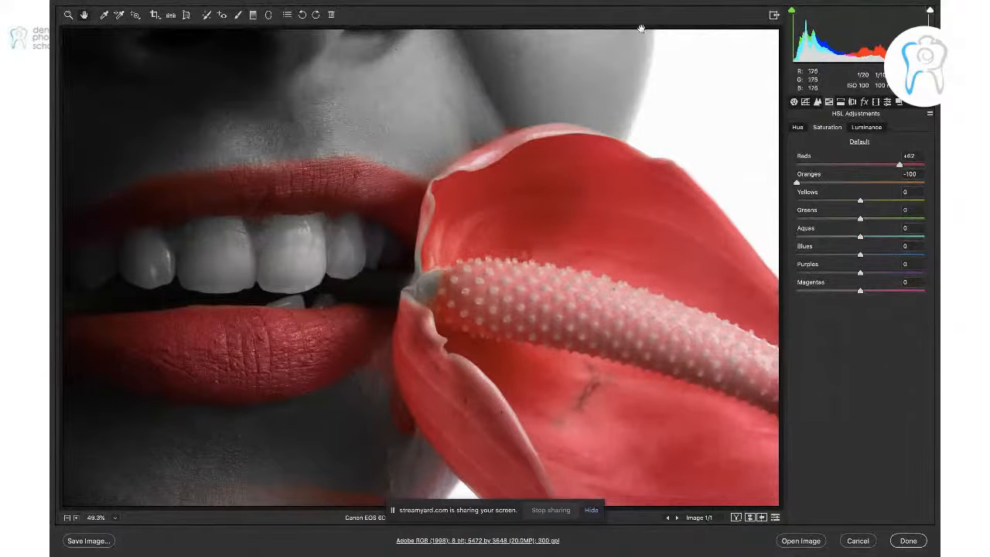
- Reset the photo to Camera Raw Defaults and add two Graduated Filters with saturation -100, across the mouth and above the flower
click(930, 114)
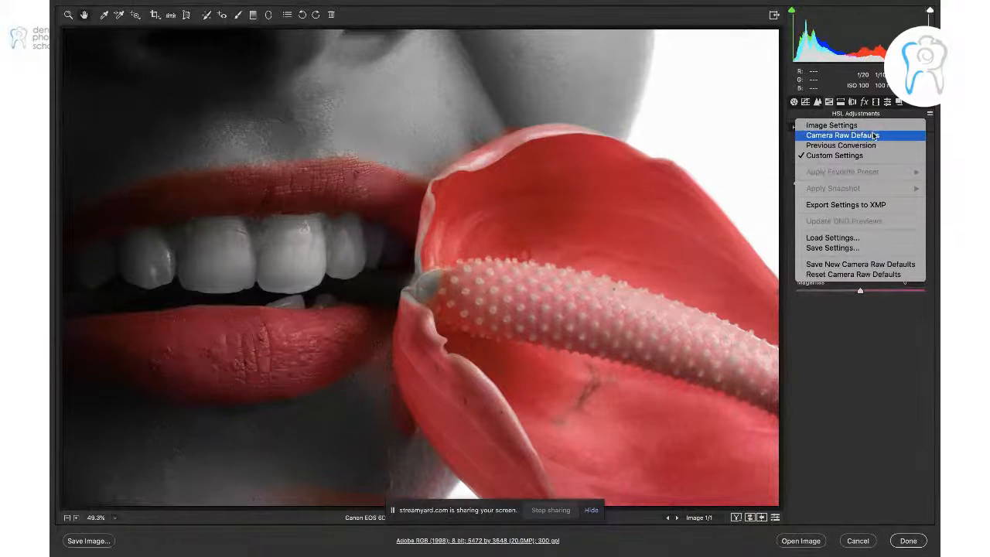
click(872, 136)
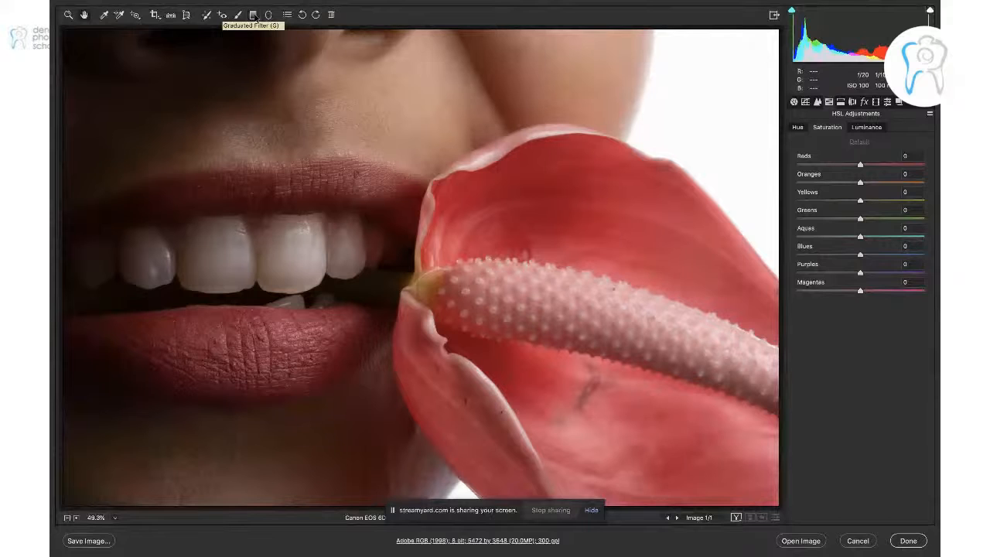
click(253, 15)
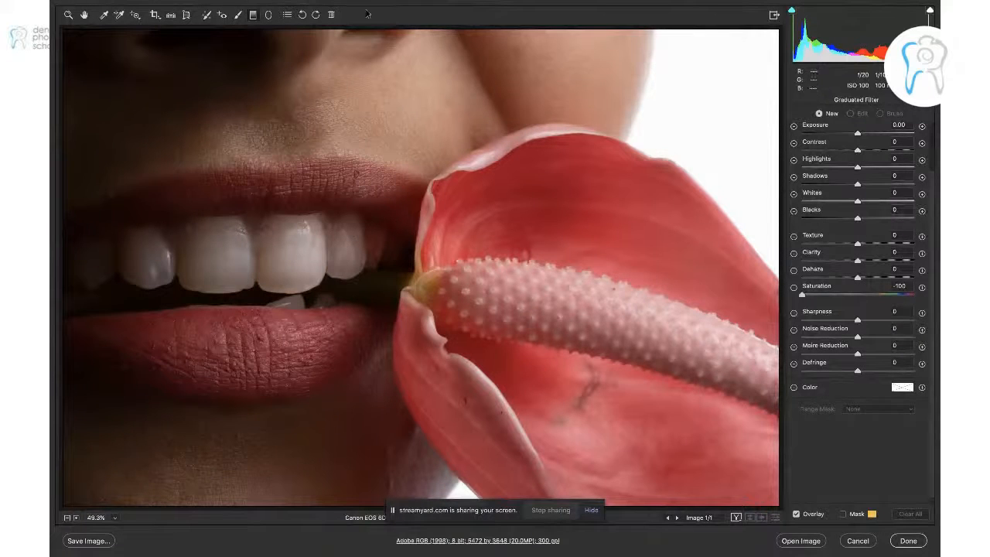
drag(300, 255, 391, 258)
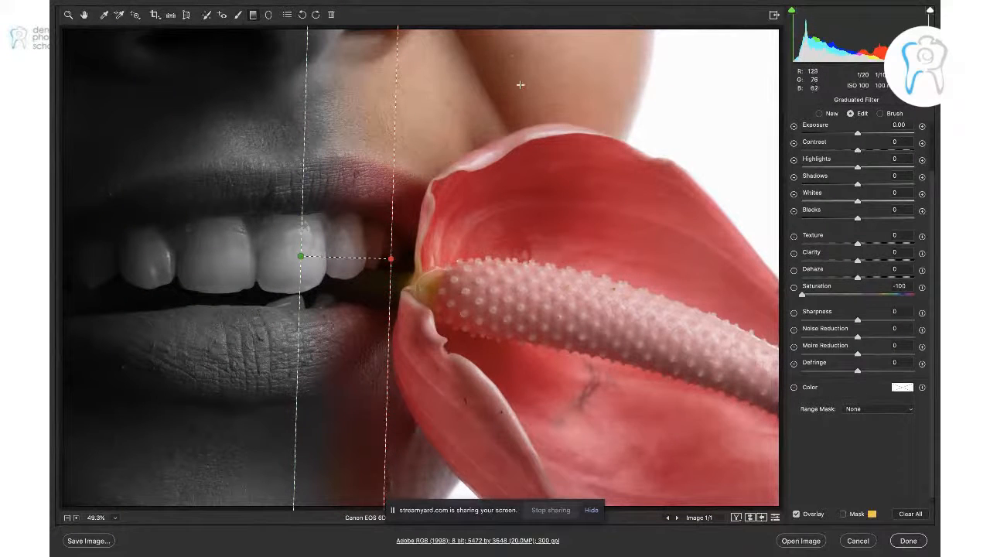
drag(521, 90, 525, 122)
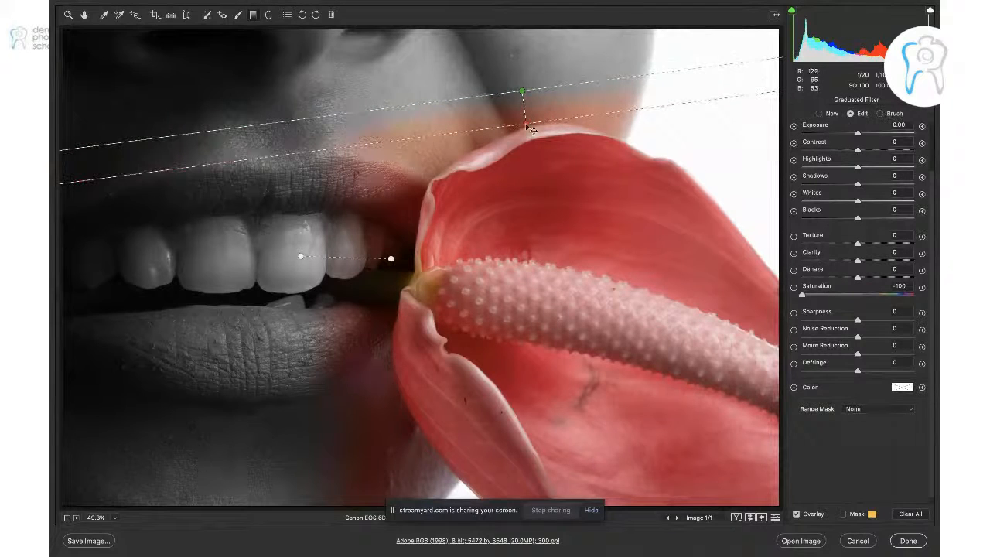
click(86, 15)
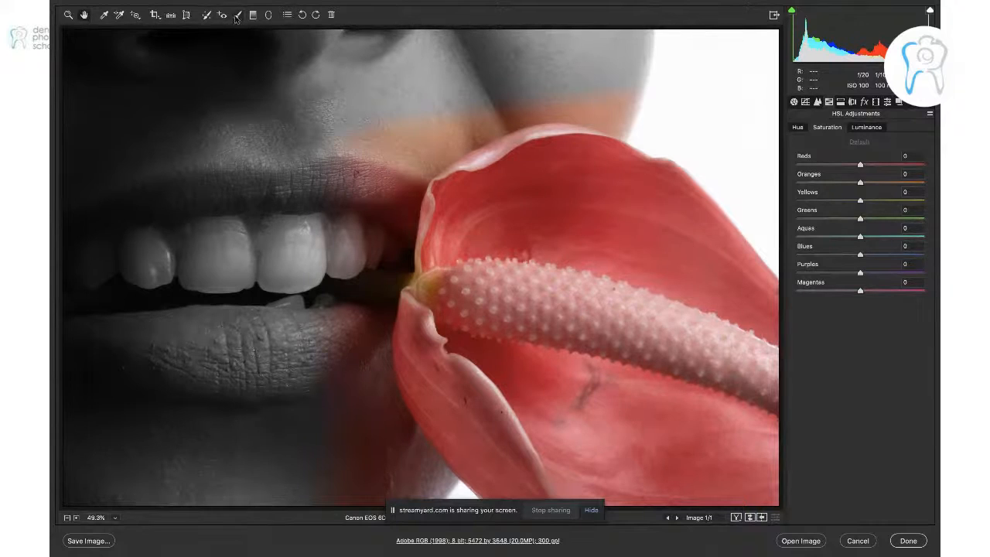
- Desaturate the skin, lips and teeth still colored around the flower and the pink traces above the upper lip with the Adjustment Brush
click(237, 15)
mouse_move(369, 144)
mouse_down()
mouse_move(345, 248)
mouse_move(392, 147)
mouse_move(540, 97)
mouse_move(633, 104)
mouse_move(497, 93)
mouse_move(436, 127)
mouse_move(399, 182)
mouse_move(364, 287)
mouse_move(356, 346)
mouse_move(375, 410)
mouse_up()
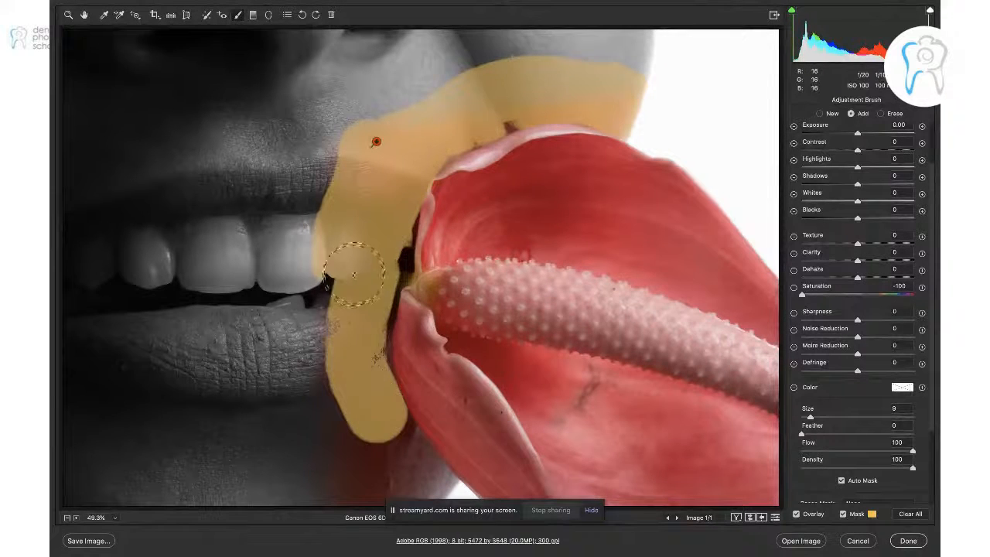
mouse_move(353, 274)
mouse_down()
mouse_move(399, 507)
mouse_move(399, 461)
mouse_move(338, 446)
mouse_move(407, 479)
mouse_move(385, 446)
mouse_move(405, 449)
mouse_move(431, 485)
mouse_move(359, 485)
mouse_move(317, 325)
mouse_up()
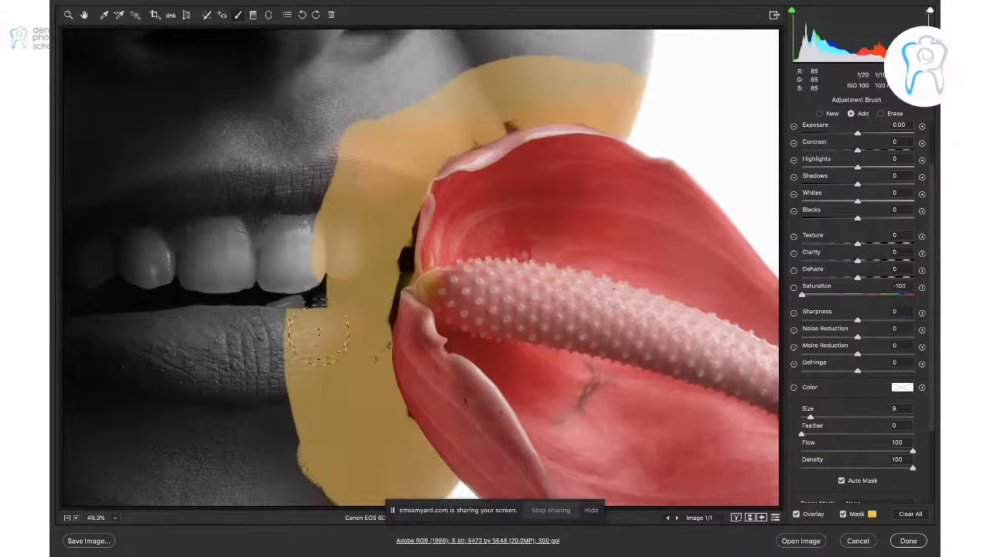
click(84, 15)
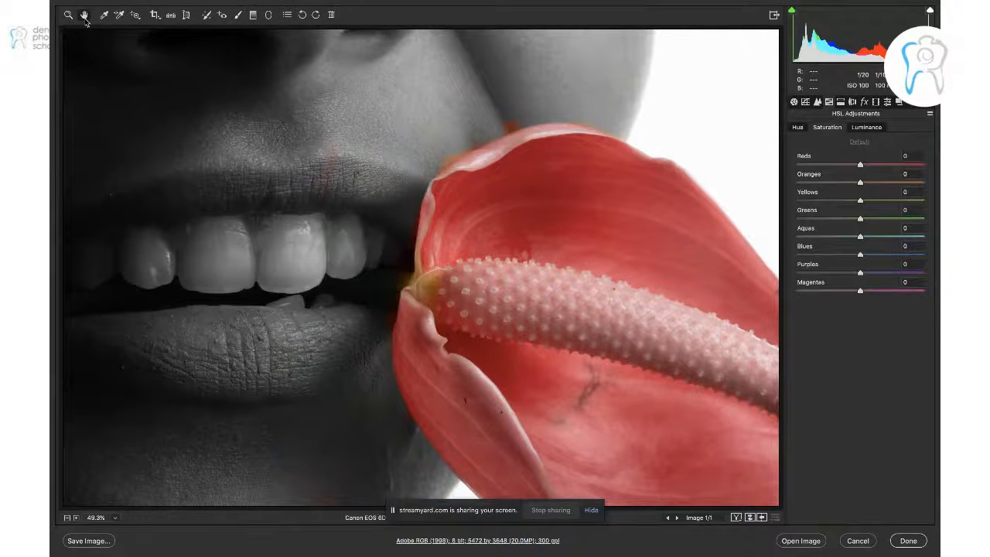
click(238, 15)
mouse_move(329, 112)
mouse_down()
mouse_move(309, 255)
mouse_move(376, 142)
mouse_up()
click(84, 16)
- Desaturate the orange traces along the flower's upper edge with the Adjustment Brush
key(z)
drag(489, 146, 557, 187)
key(k)
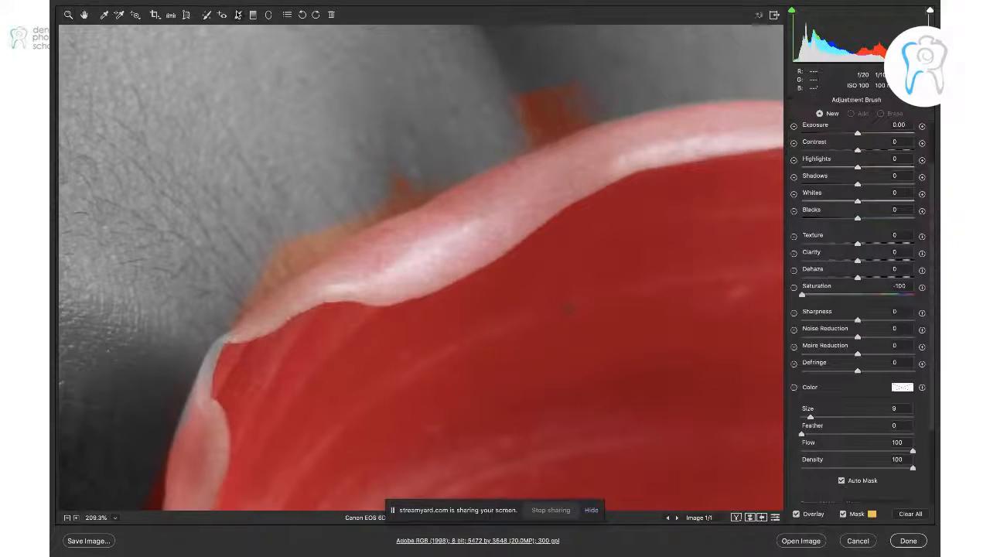
mouse_move(576, 90)
mouse_down()
mouse_move(506, 114)
mouse_move(581, 97)
mouse_move(331, 200)
mouse_move(231, 300)
mouse_up()
click(83, 14)
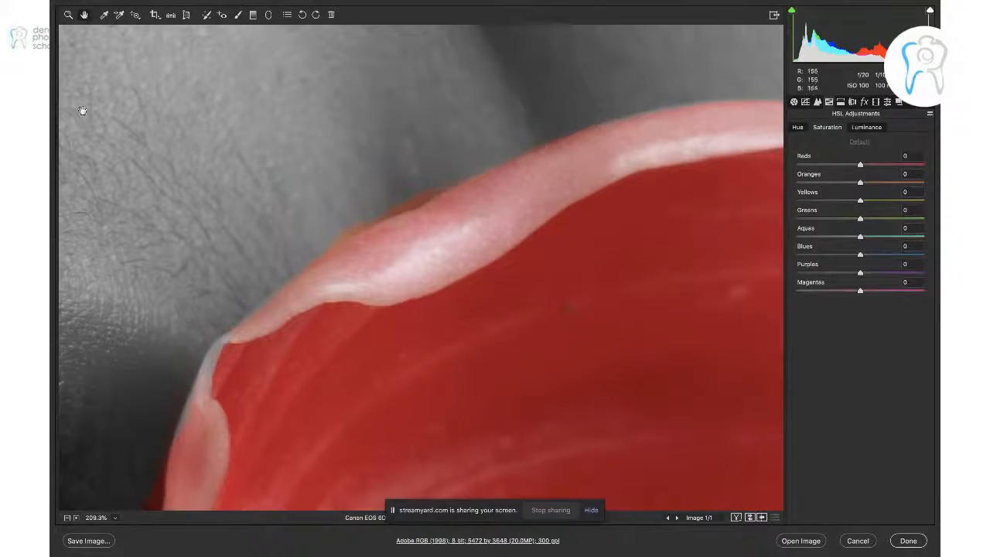
click(115, 517)
click(137, 531)
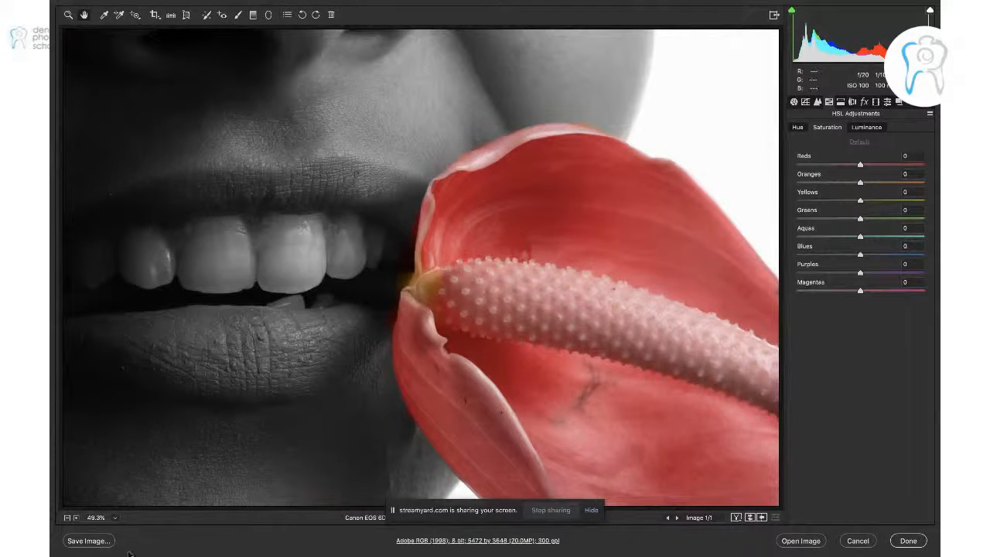
- Examine the desaturated photo at 6%, fitted and 400% magnification, including the dark area beside the flower's base
click(114, 518)
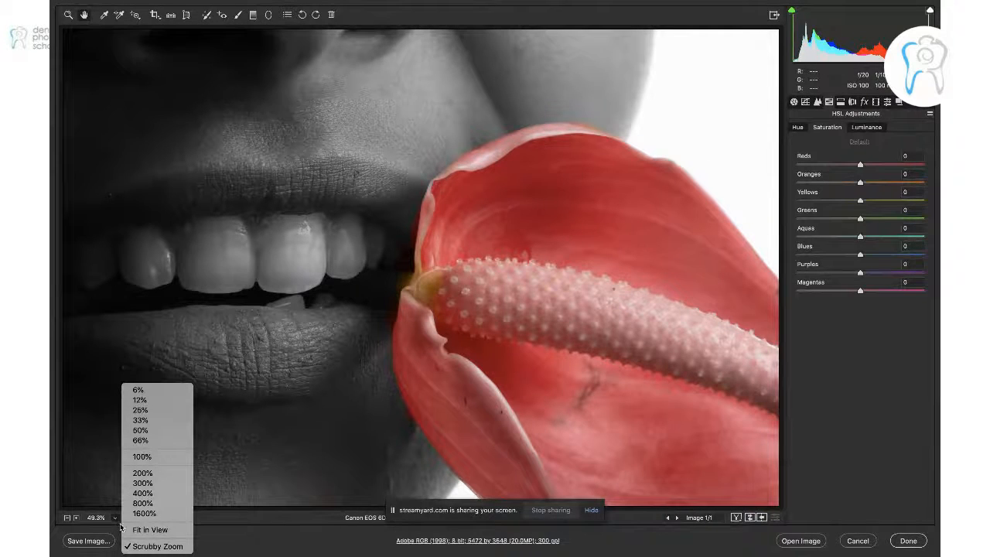
click(133, 392)
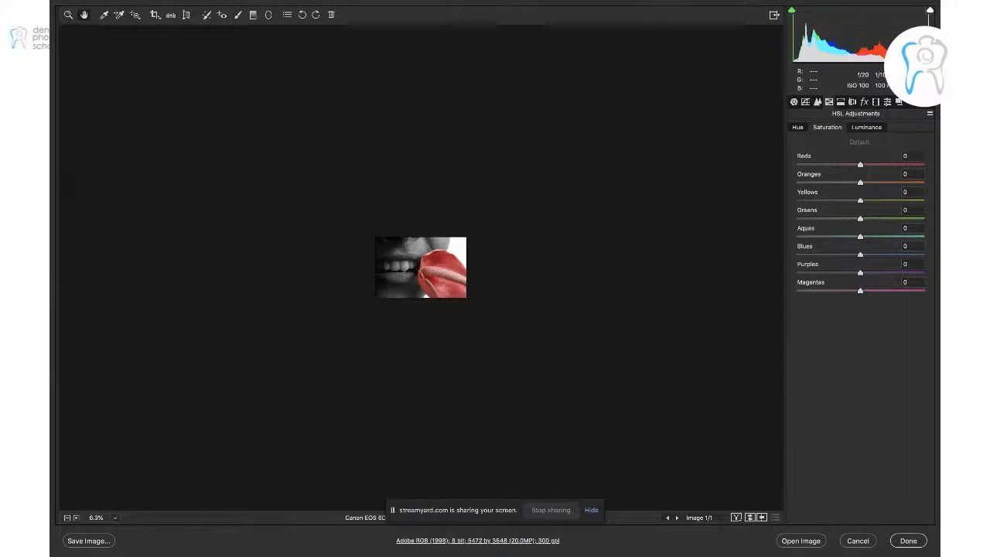
click(115, 518)
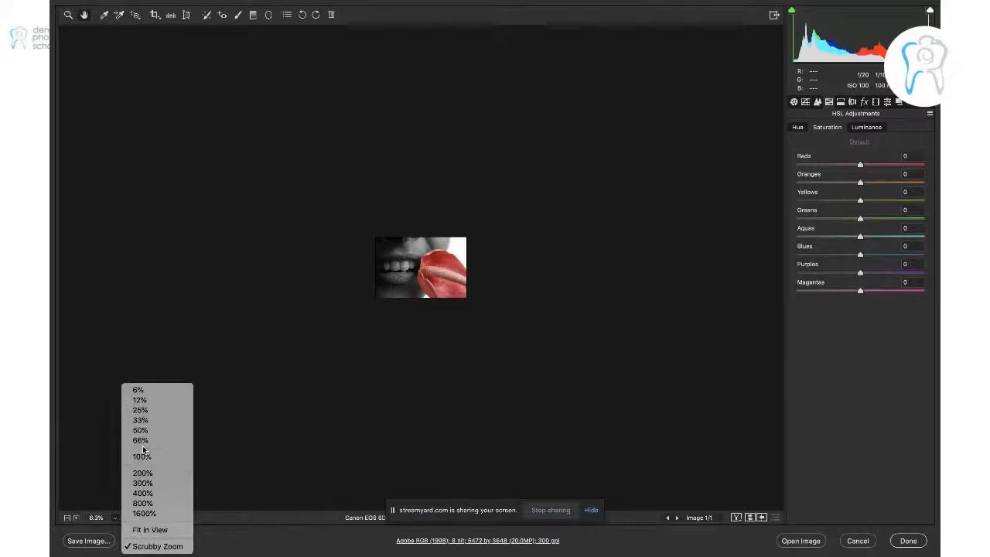
click(155, 530)
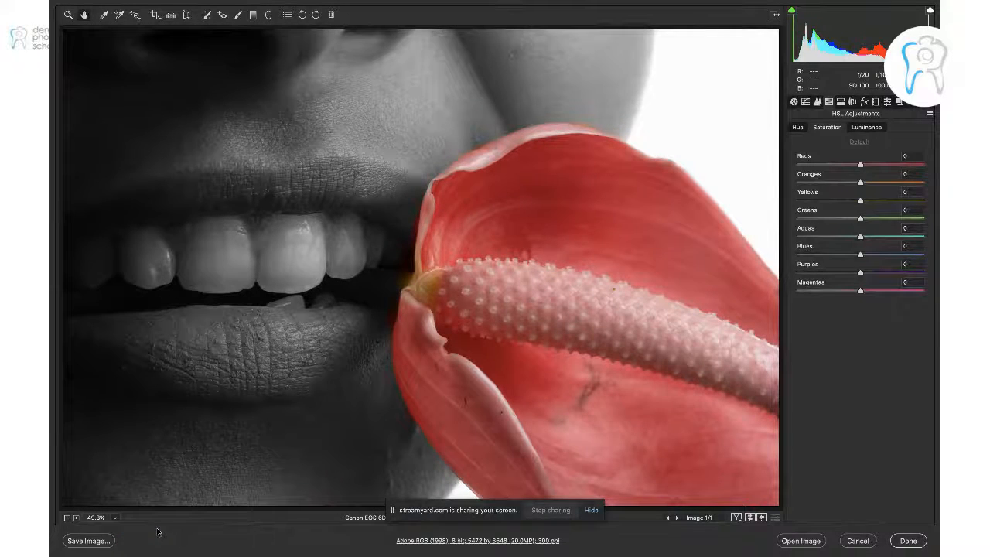
click(116, 520)
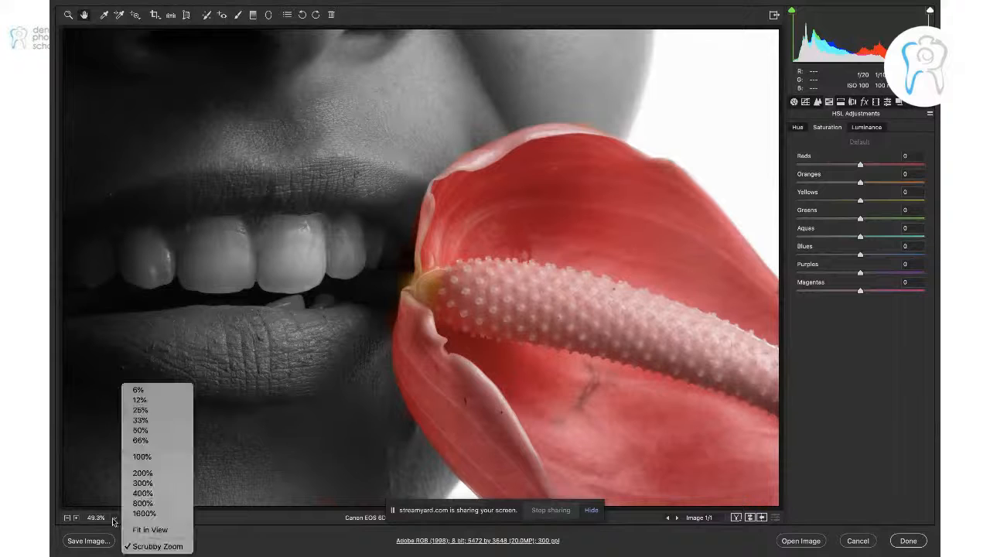
click(130, 390)
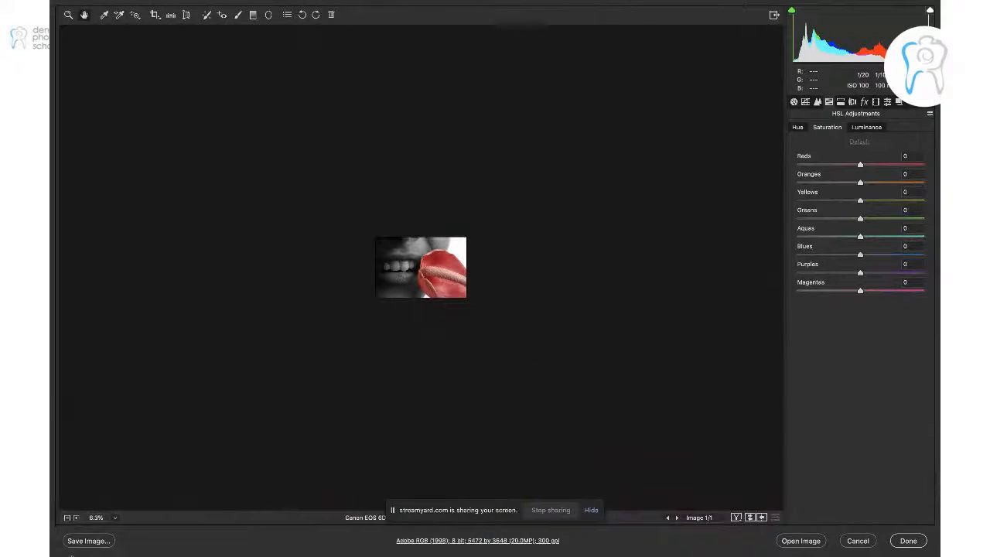
click(116, 519)
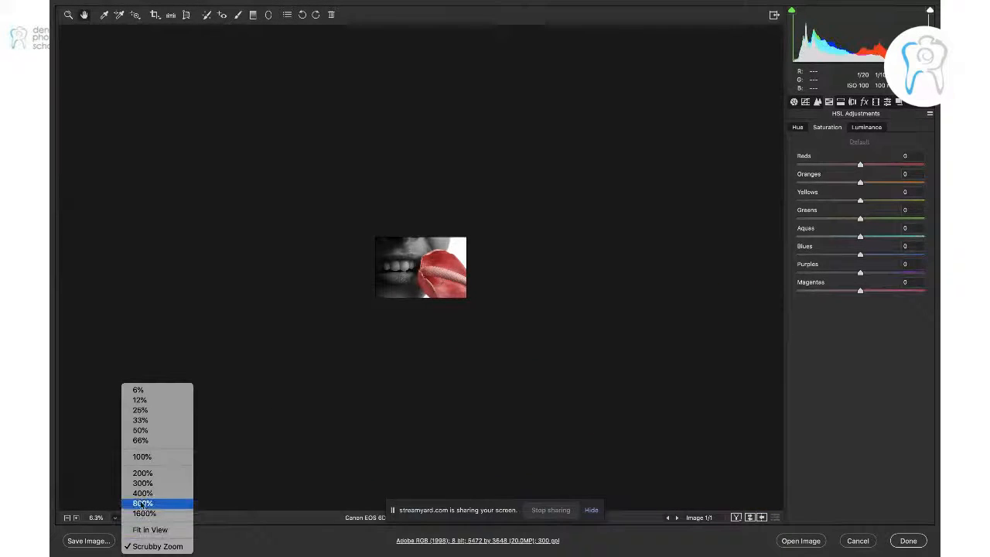
click(143, 493)
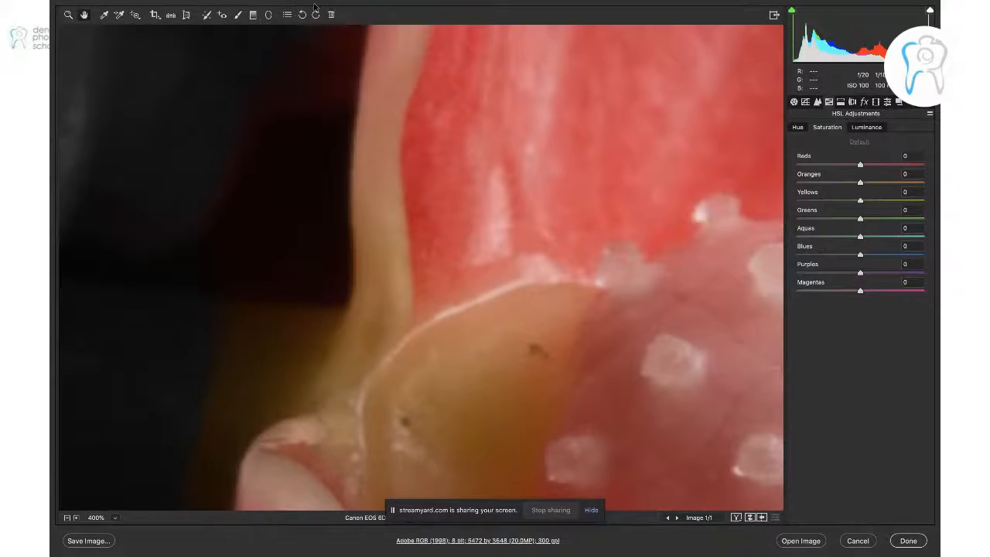
click(68, 14)
drag(333, 121, 340, 169)
click(85, 14)
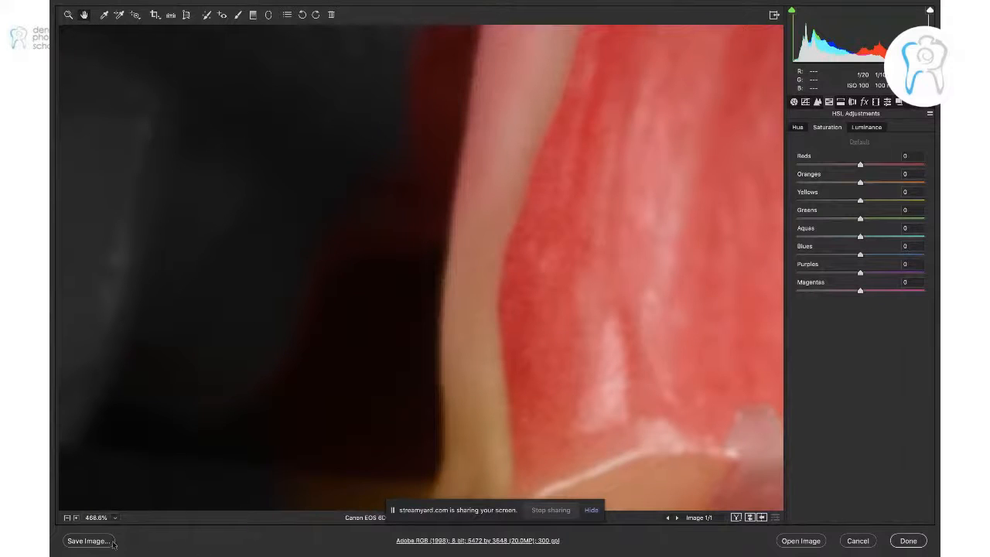
- Save the desaturated photo to the Desktop as a JPEG named Color splash, with numbering beginning at 0
click(89, 541)
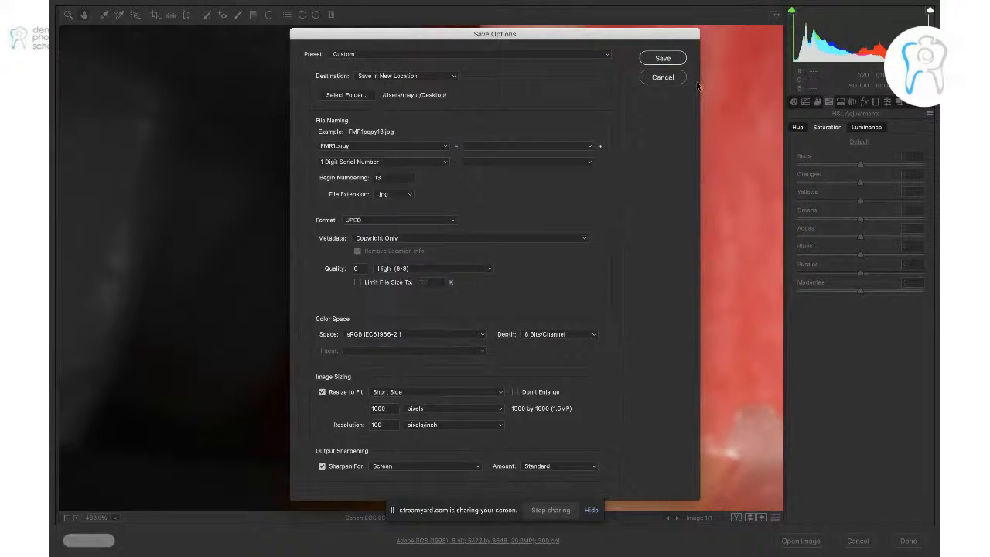
key(BackSpace)
key(BackSpace)
key(BackSpace)
key(BackSpace)
key(BackSpace)
key(BackSpace)
key(BackSpace)
key(BackSpace)
text(Color splash 1)
key(BackSpace)
text(0)
click(659, 58)
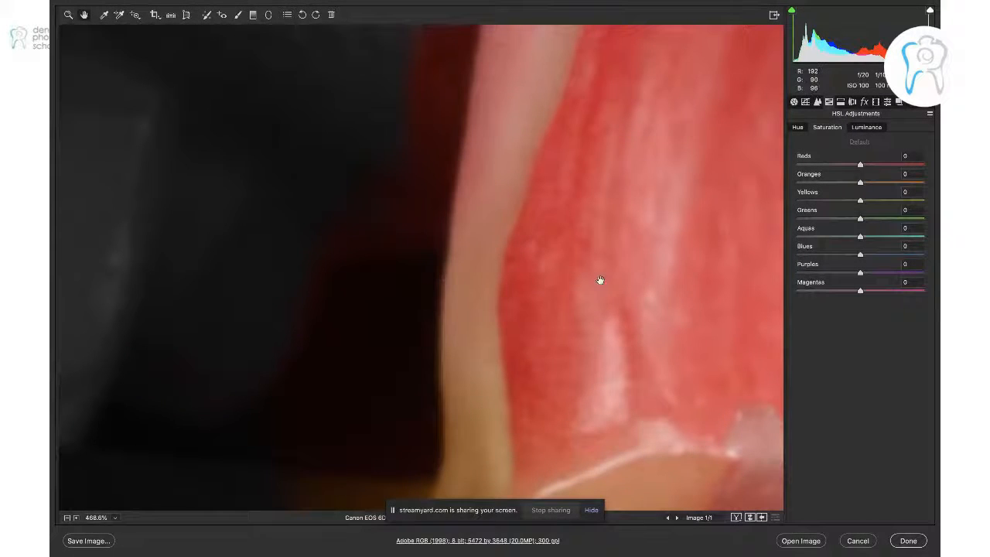
- Reset the photo to Camera Raw Defaults, save it as Color splash1.jpg and finish editing
click(115, 517)
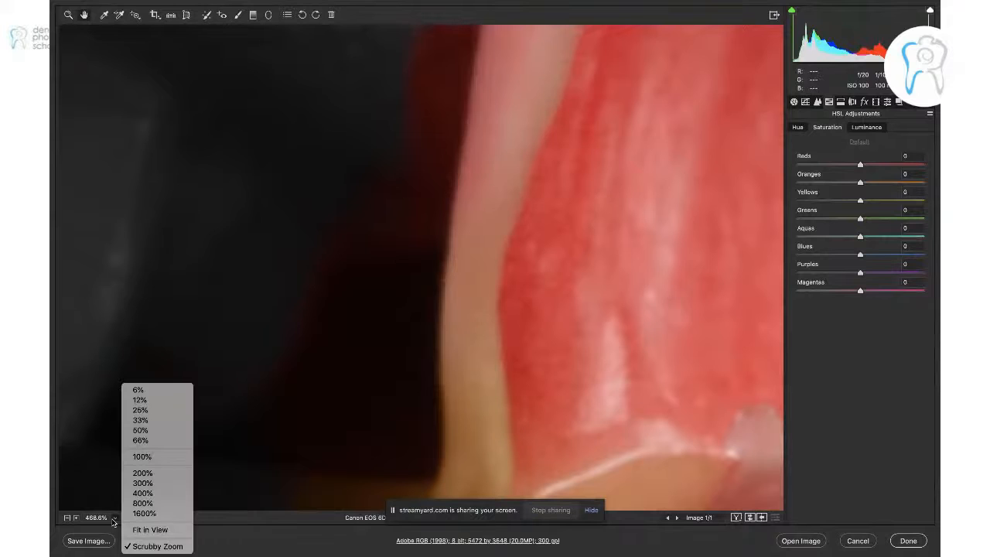
click(143, 530)
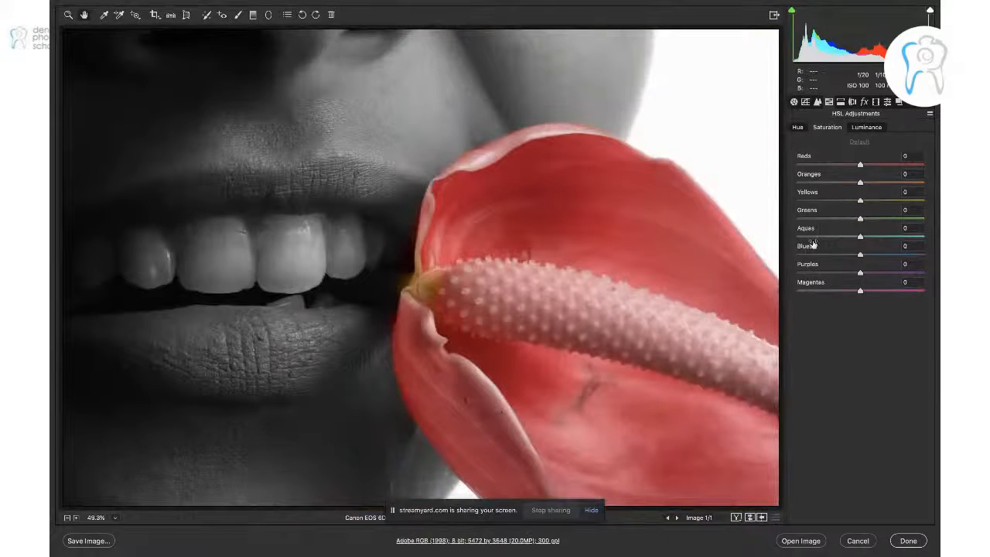
click(929, 113)
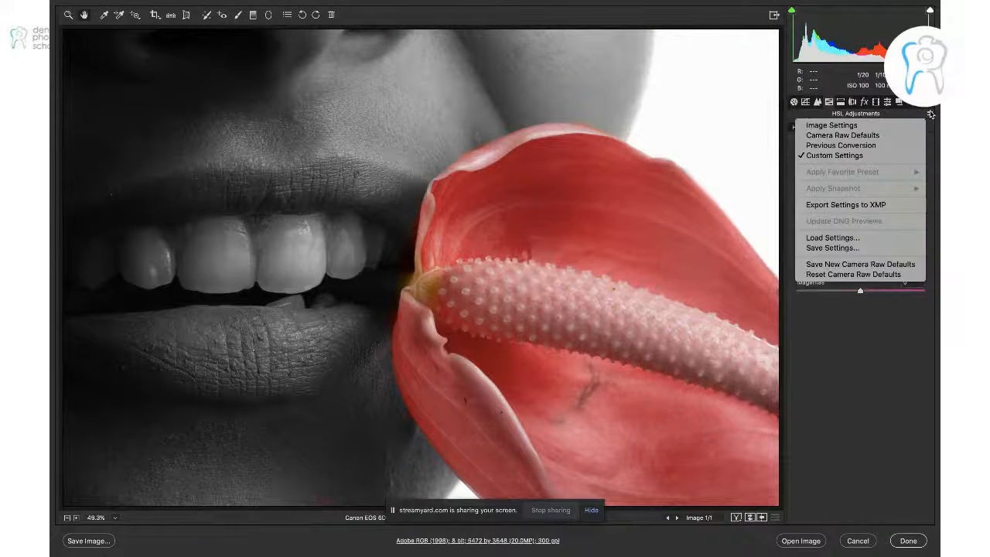
click(872, 135)
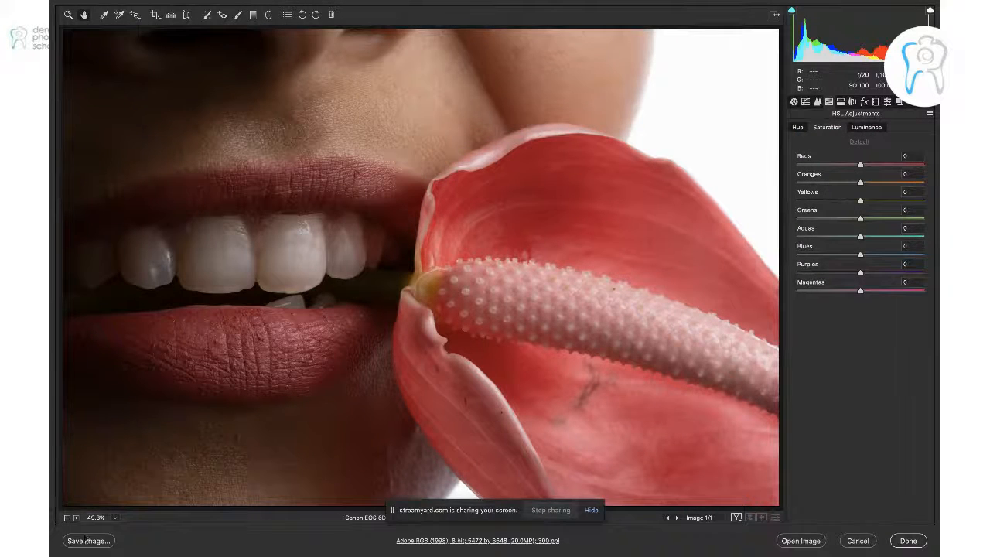
click(86, 541)
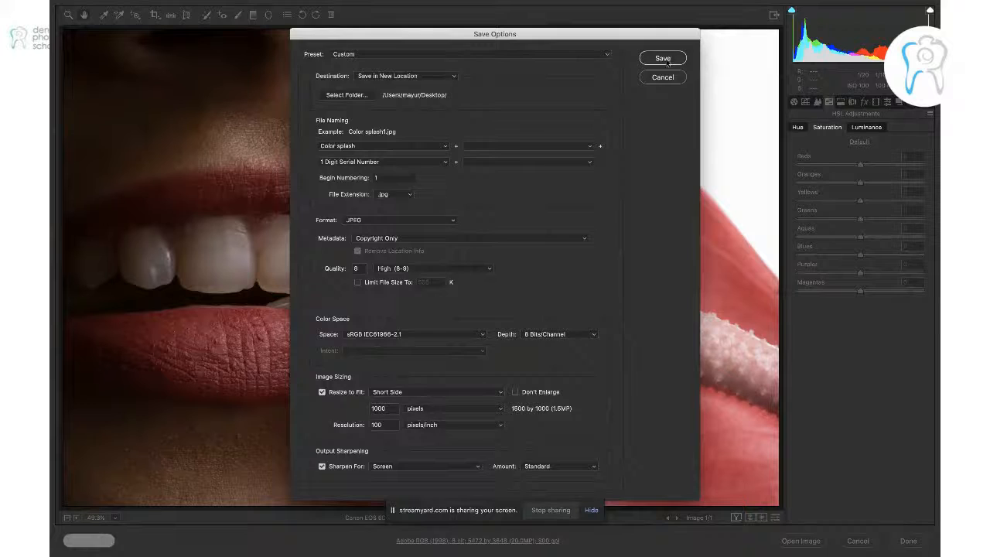
click(663, 59)
click(909, 541)
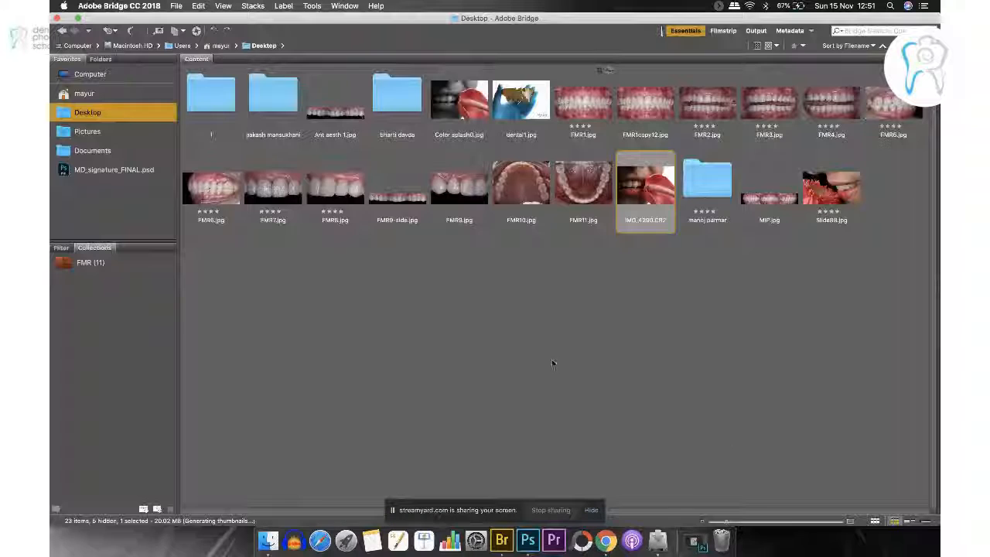
- View the saved Color splash0.jpg and Color splash1.jpg from the desktop, enlarging the desaturated version
click(61, 18)
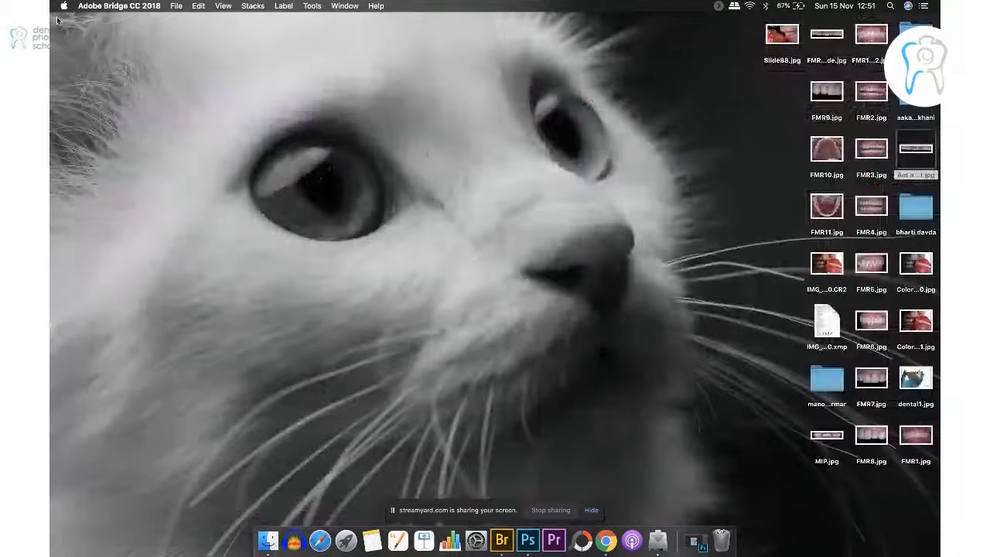
click(925, 286)
double_click(920, 278)
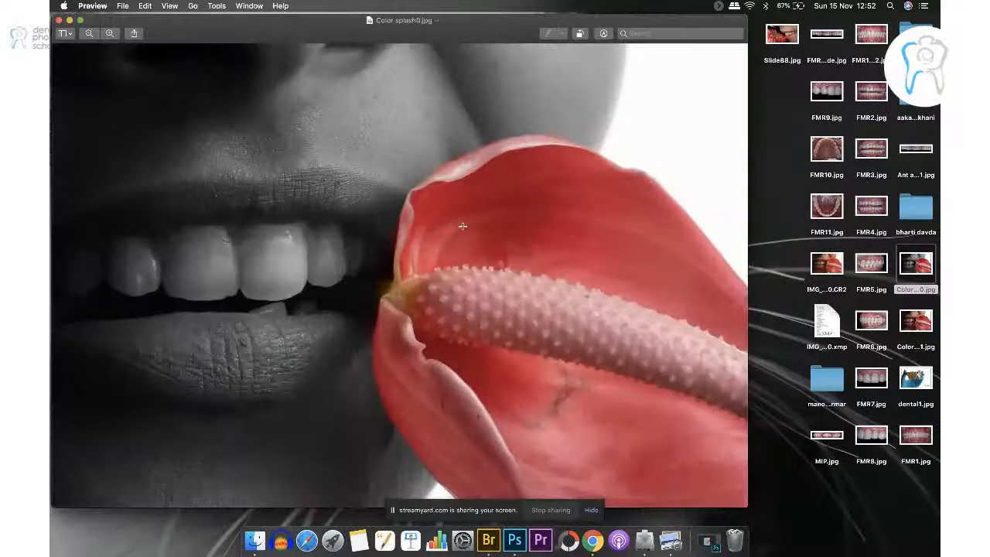
click(80, 19)
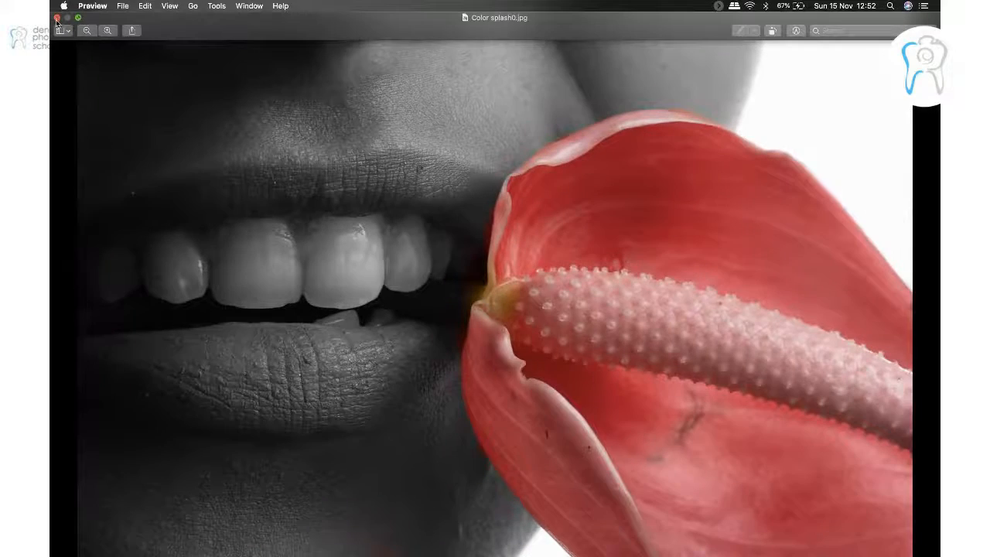
click(61, 28)
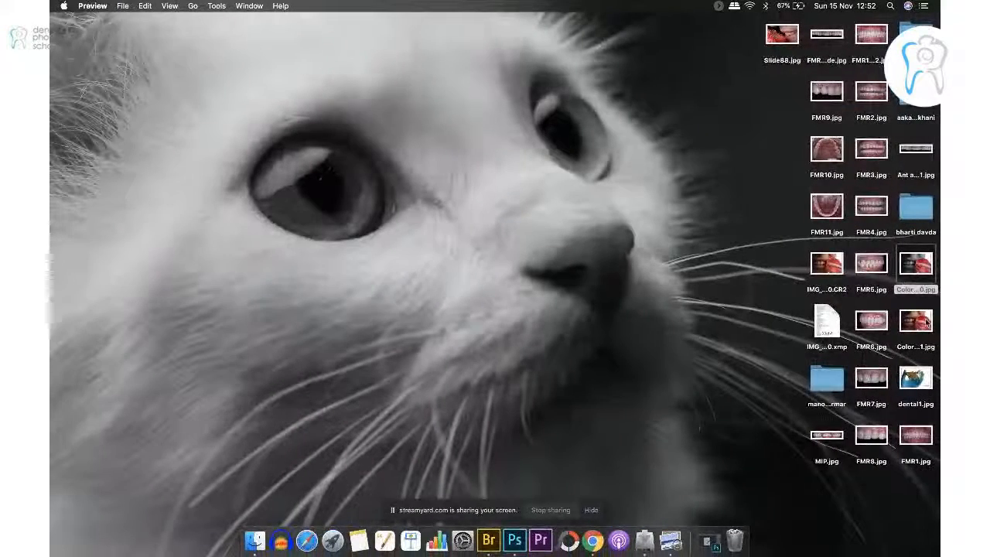
double_click(916, 321)
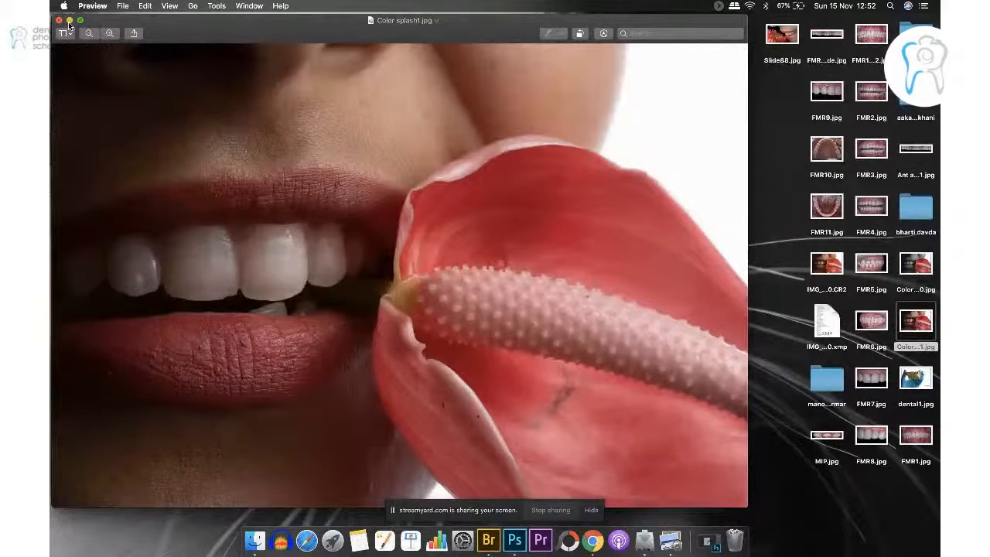
click(70, 20)
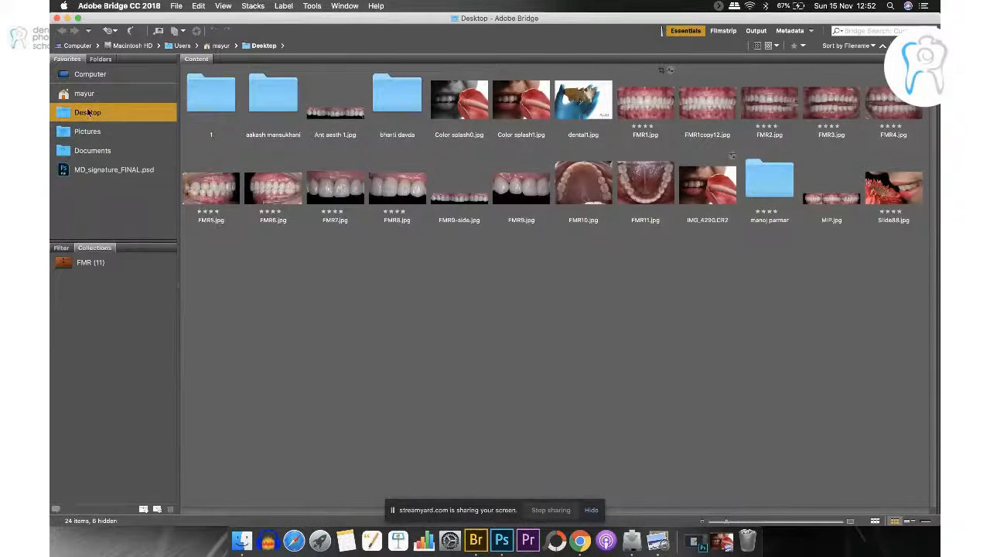
- Compare Color splash0.jpg and Color splash1.jpg in Bridge's full-screen preview and dismiss the Bridge window
click(453, 125)
key(space)
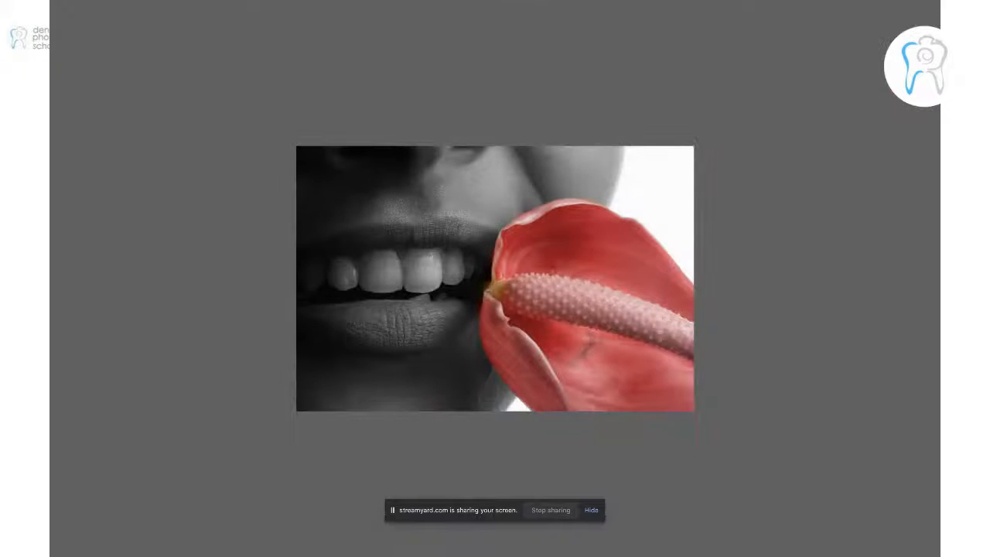
key(Right)
key(Left)
key(Right)
key(Right)
key(Left)
key(Left)
key(space)
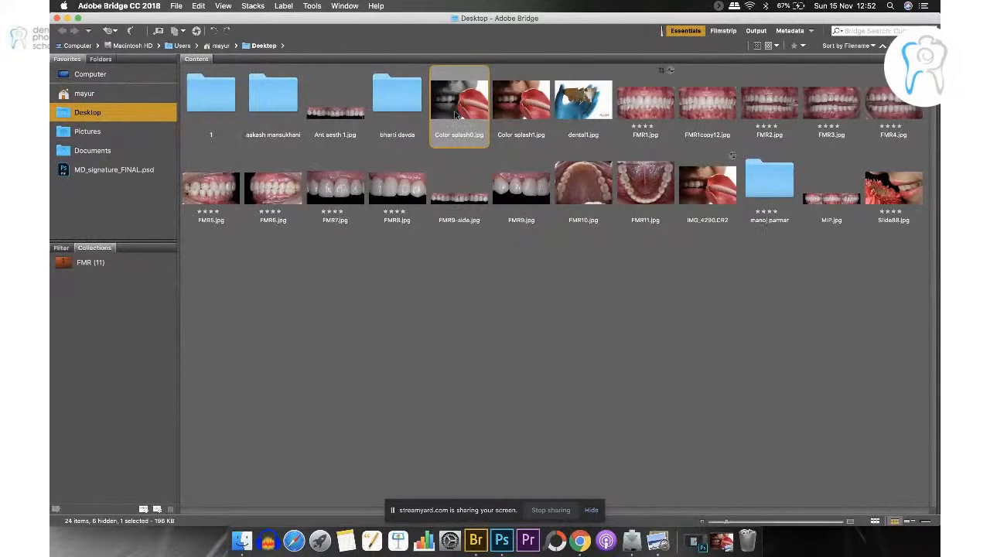
click(57, 18)
- Check the live stream comments in the browser, and close the minimized Color splash1.jpg preview
click(491, 193)
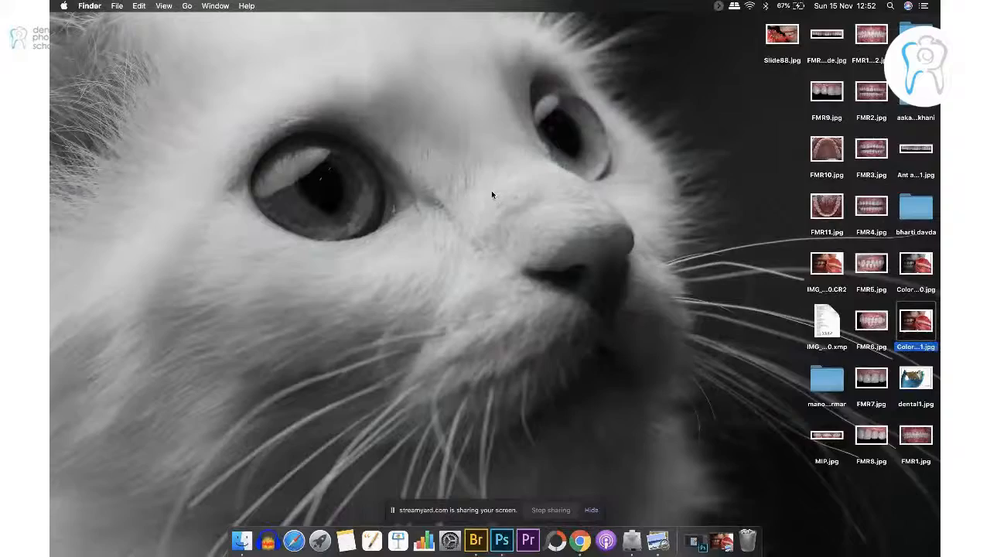
key(ctrl+Right)
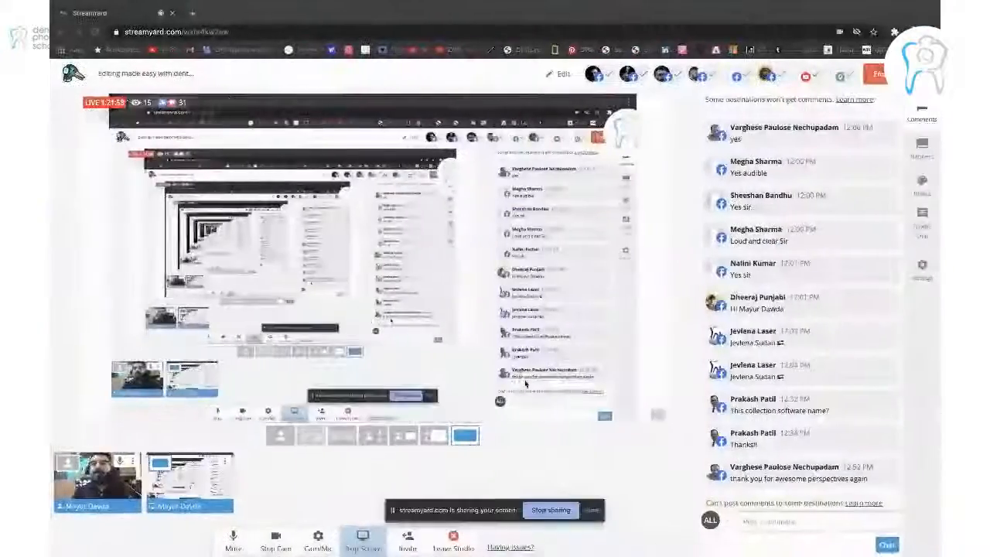
key(ctrl+Left)
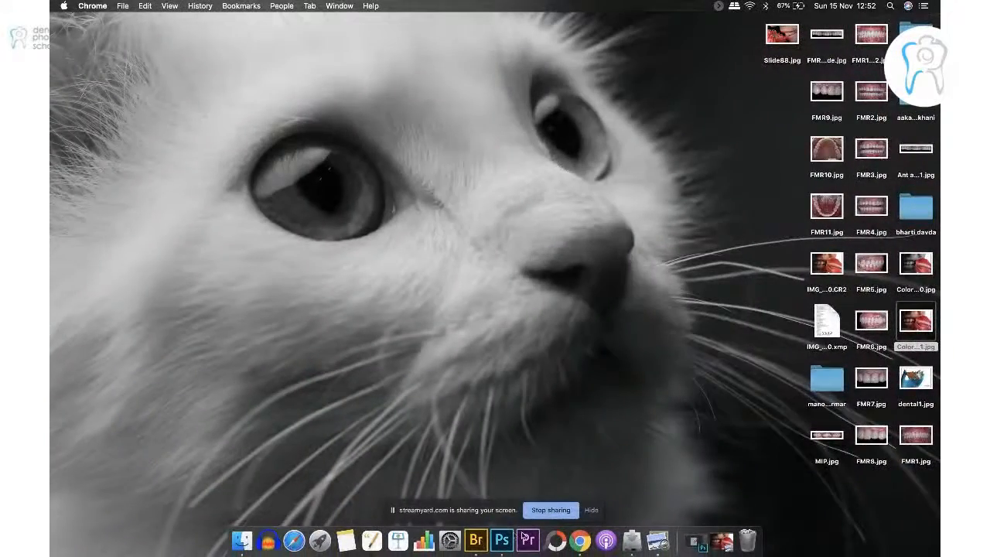
click(727, 548)
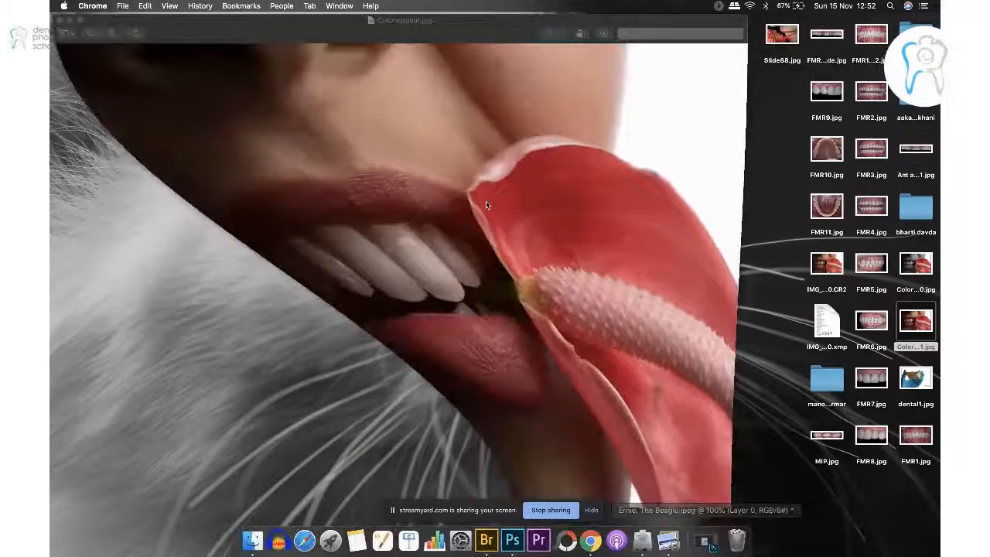
click(59, 28)
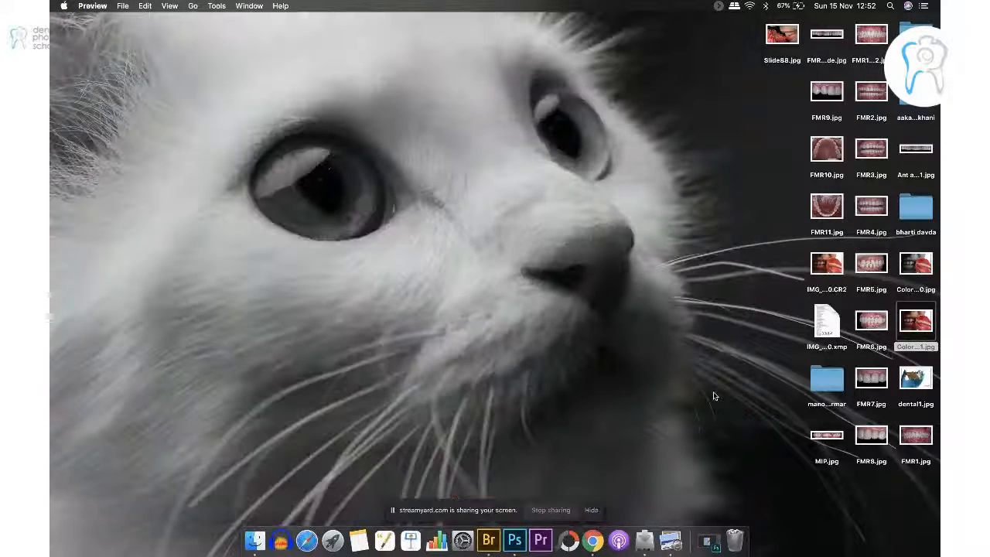
- Switch to Photoshop and activate the Quick Selection Tool on the beagle photo
click(707, 543)
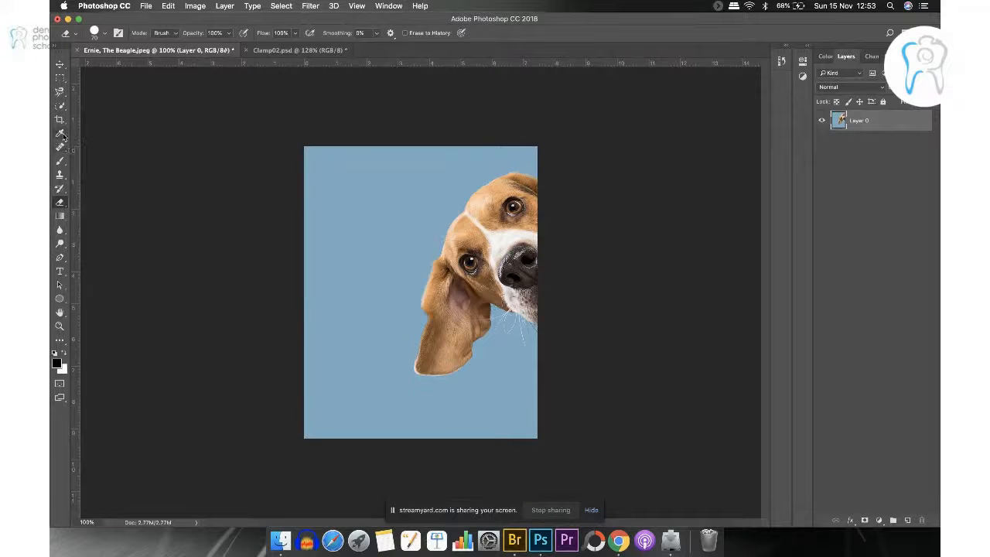
click(61, 106)
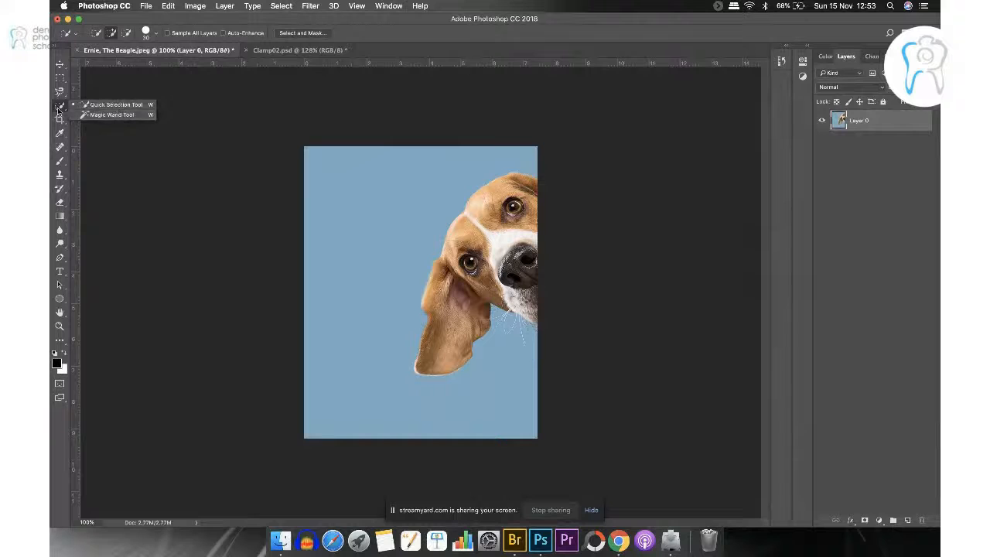
click(107, 104)
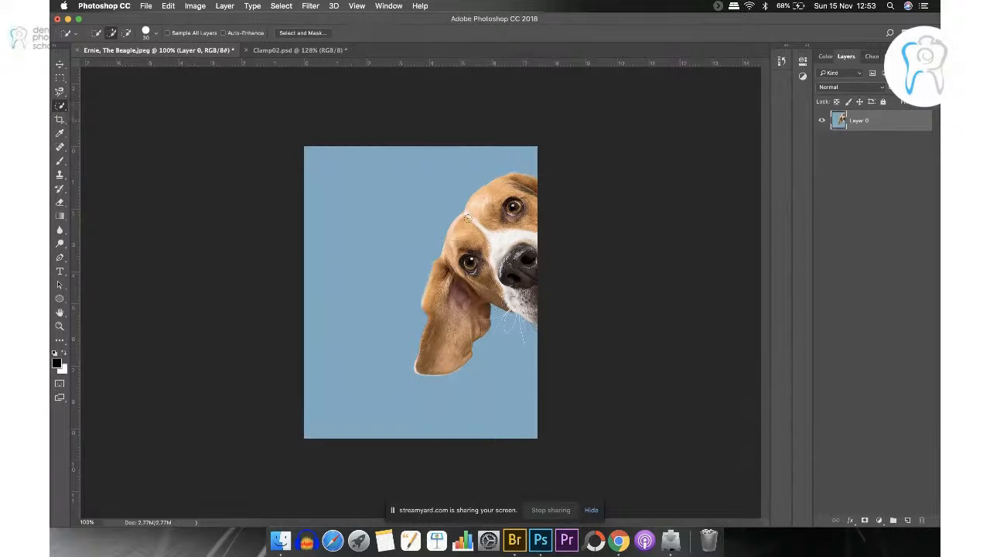
scroll(507, 181, up, 5)
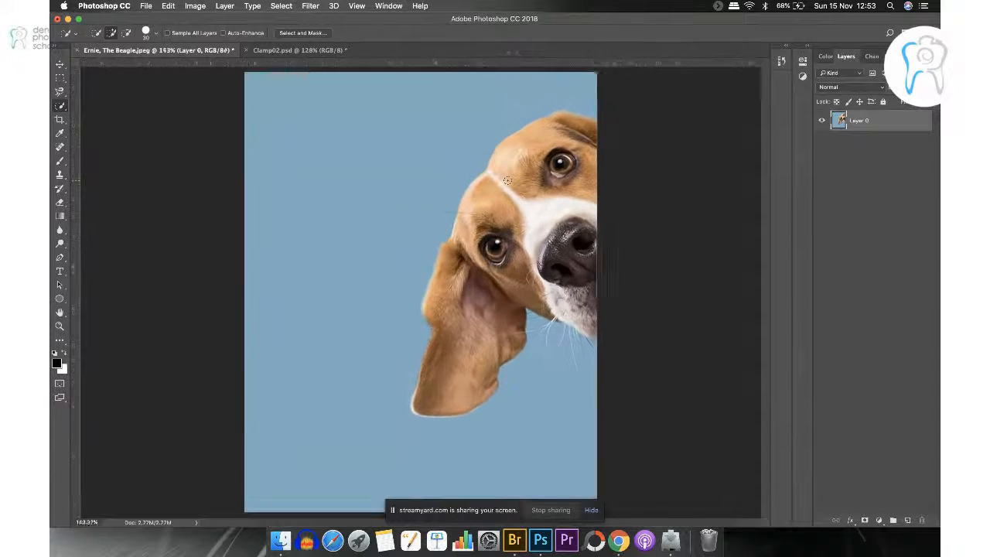
mouse_move(597, 125)
mouse_down()
mouse_move(563, 127)
mouse_move(512, 162)
mouse_move(442, 358)
mouse_move(464, 278)
mouse_move(562, 228)
mouse_up()
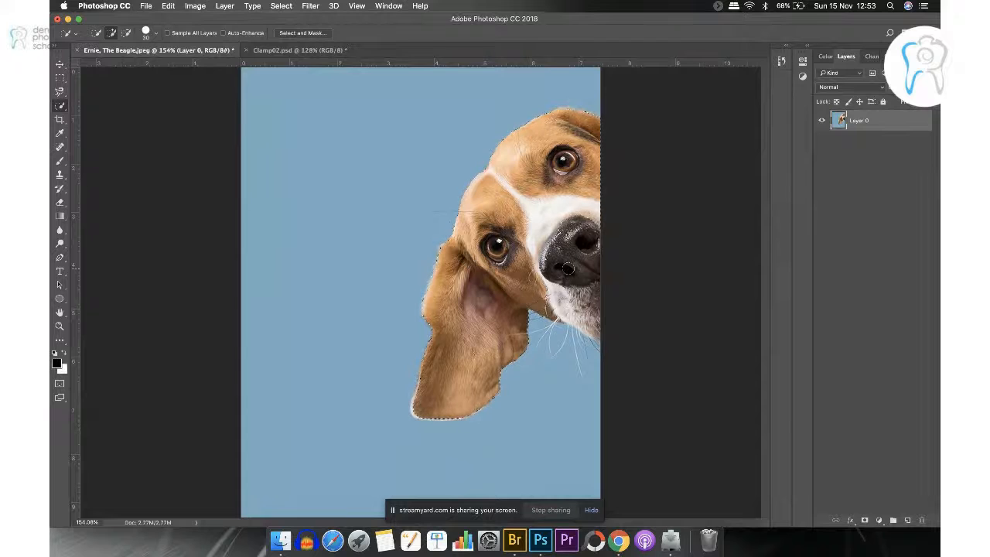
drag(580, 303, 592, 328)
key(super+j)
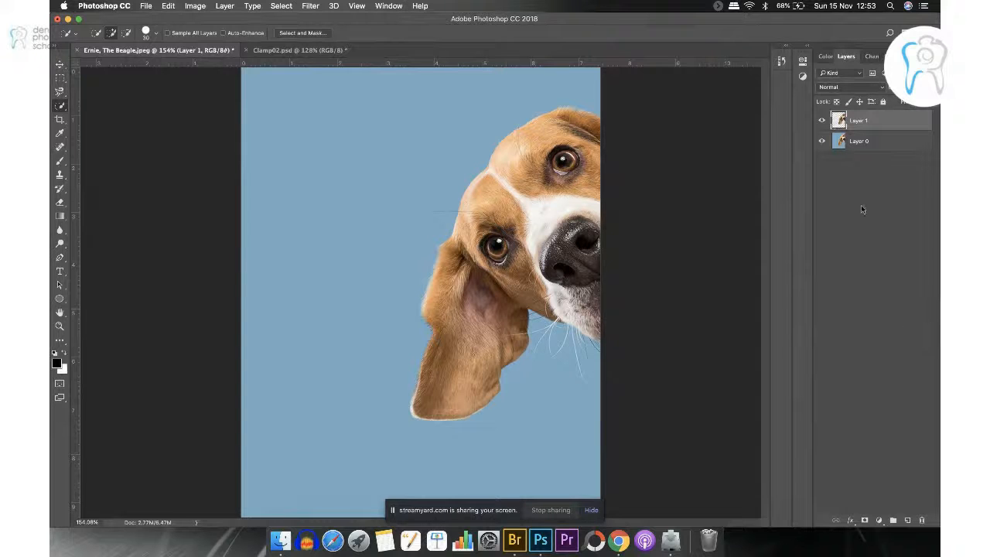
click(822, 142)
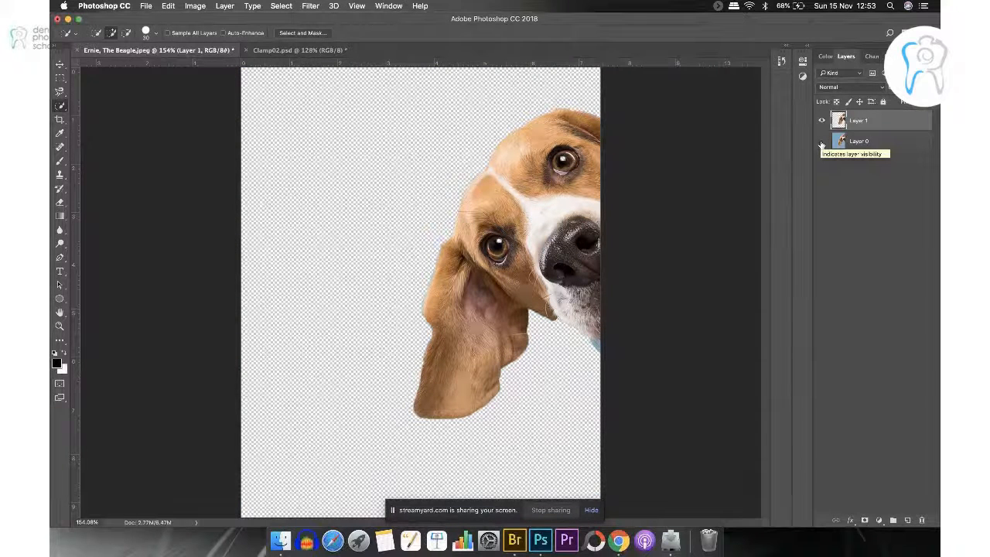
click(822, 143)
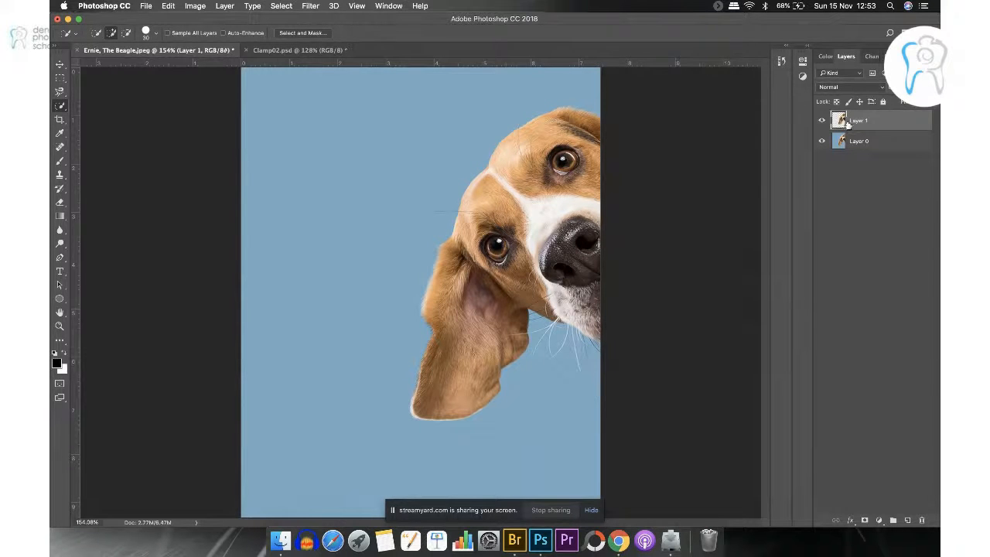
key(super+e)
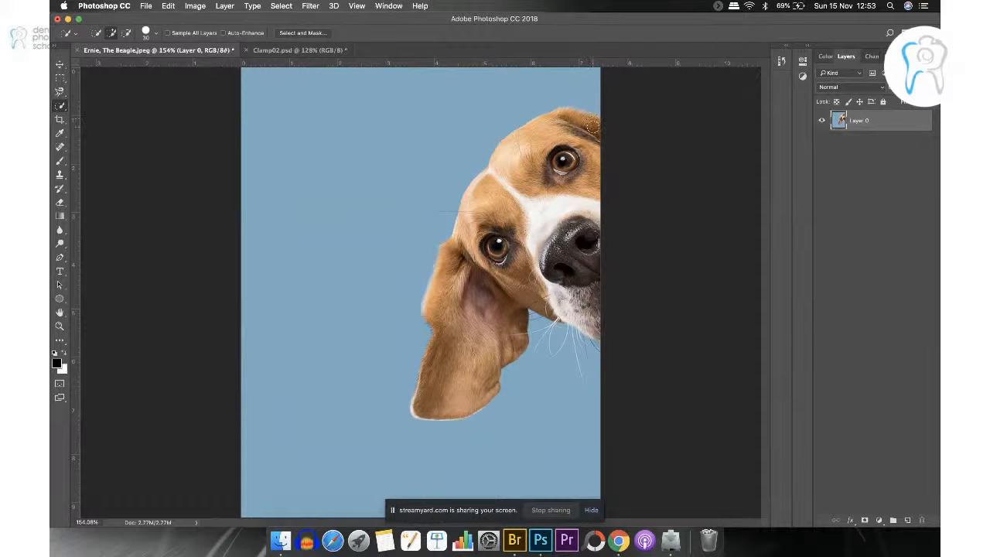
- Enlarge the Quick Selection brush and select the beagle's whole head, muzzle and ear against the blue background
key(])
key(])
key(])
key(])
key(])
mouse_move(598, 130)
mouse_down()
mouse_move(576, 116)
mouse_move(551, 124)
mouse_move(462, 296)
mouse_move(428, 317)
mouse_move(444, 399)
mouse_move(510, 306)
mouse_move(582, 285)
mouse_move(592, 315)
mouse_up()
key(super+plus)
key(super+plus)
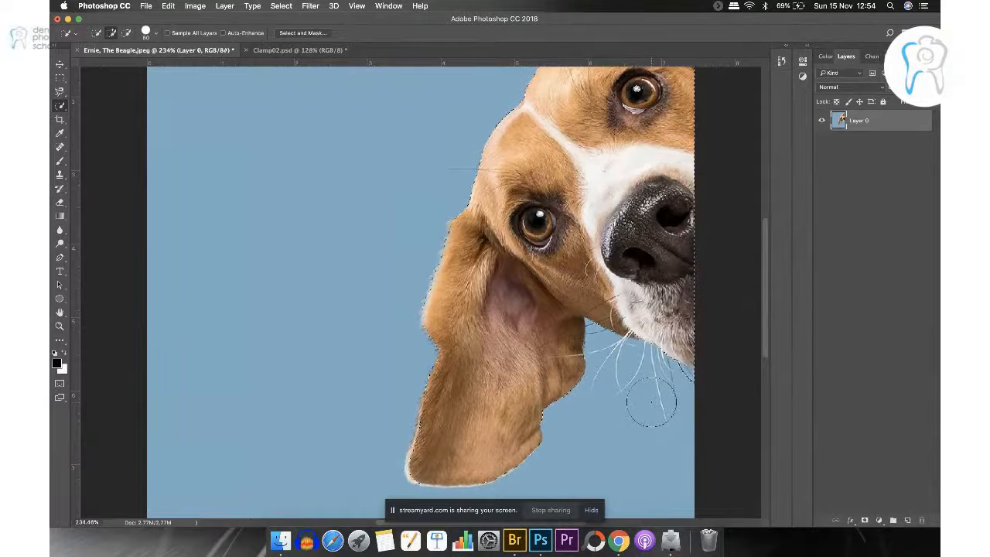
- Extend the selection around the whiskers, and subtract the stray background beside the beagle's chin with a smaller brush
mouse_move(647, 412)
mouse_down()
mouse_move(652, 387)
mouse_move(667, 417)
mouse_up()
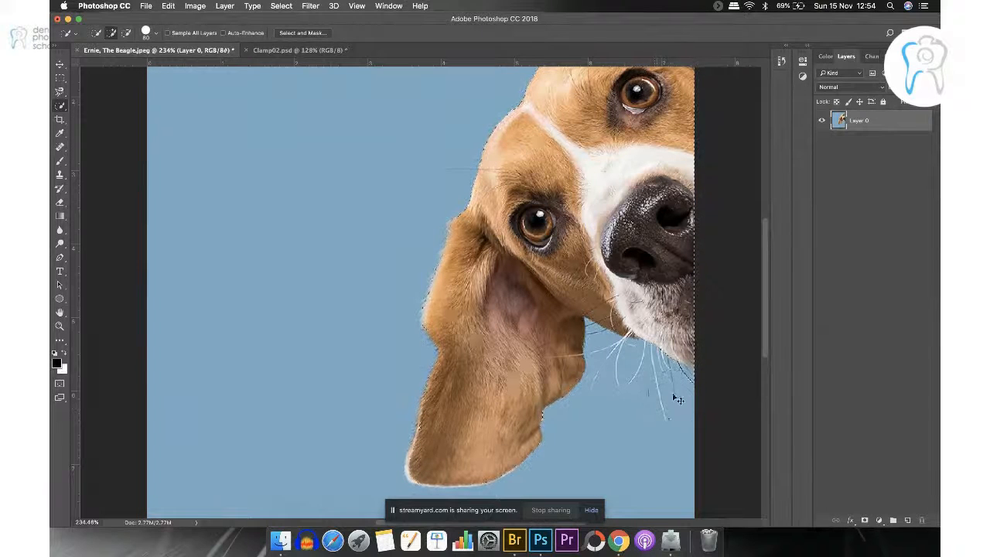
key(alt)
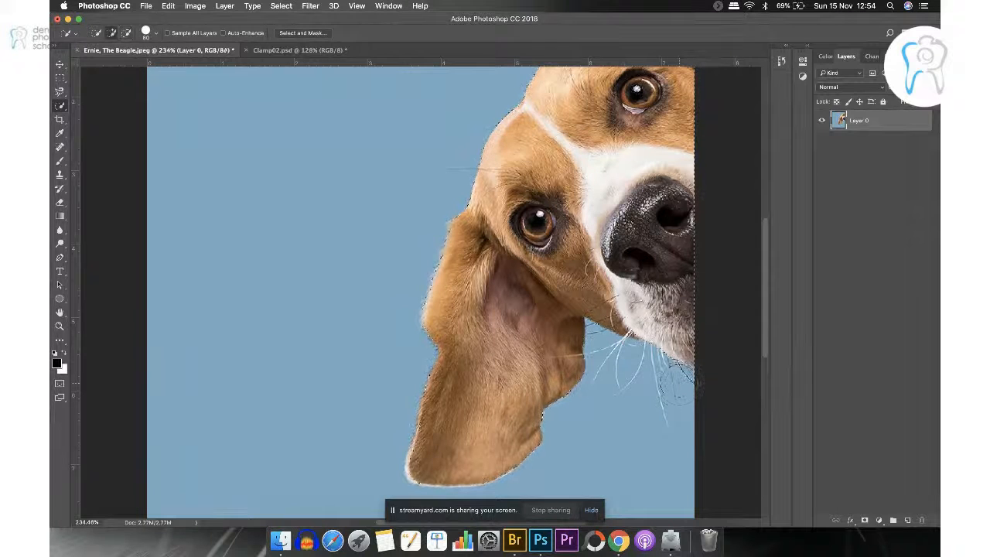
key(alt)
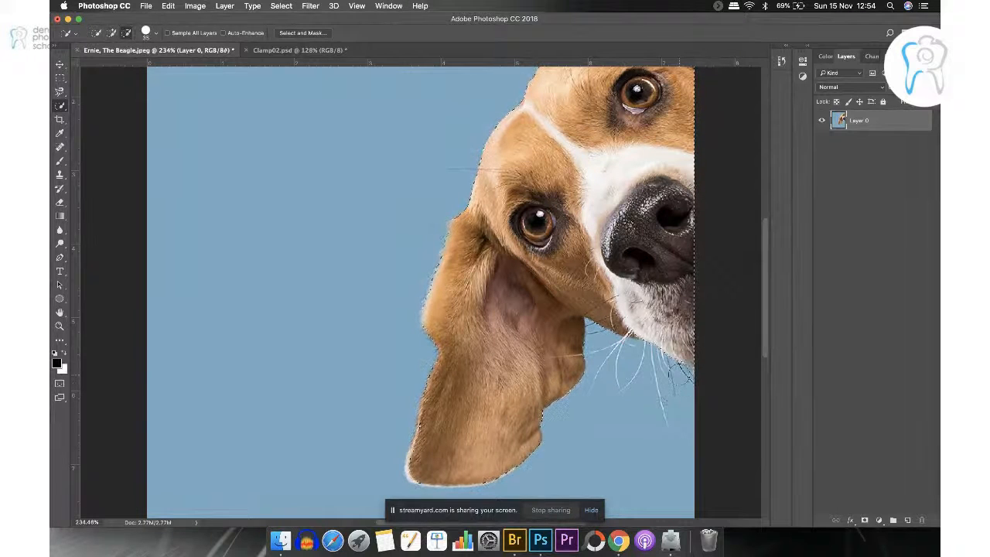
alt+click(686, 377)
- Copy the selected beagle onto a new layer and check the cutout by temporarily hiding Layer 0
key(super+j)
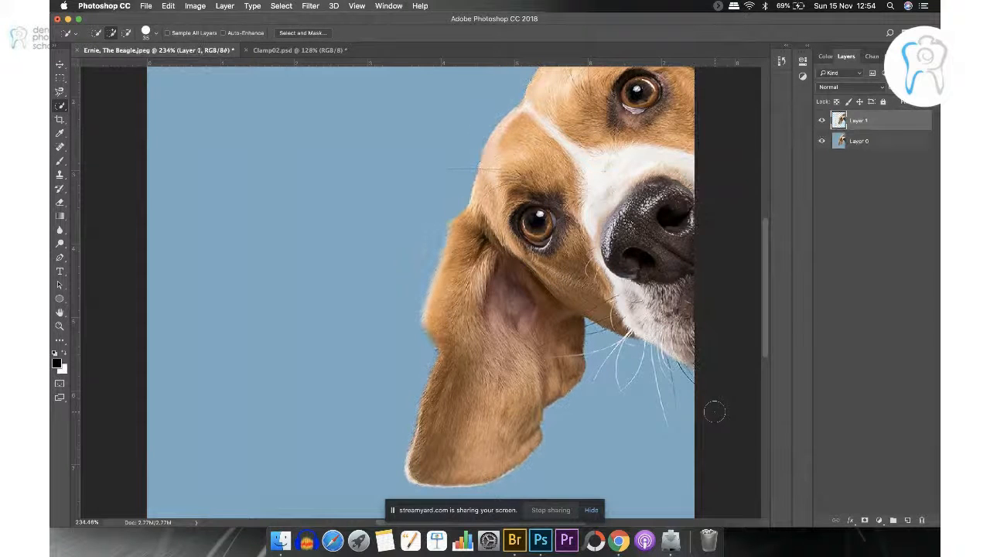
click(822, 142)
scroll(420, 292, down, 5)
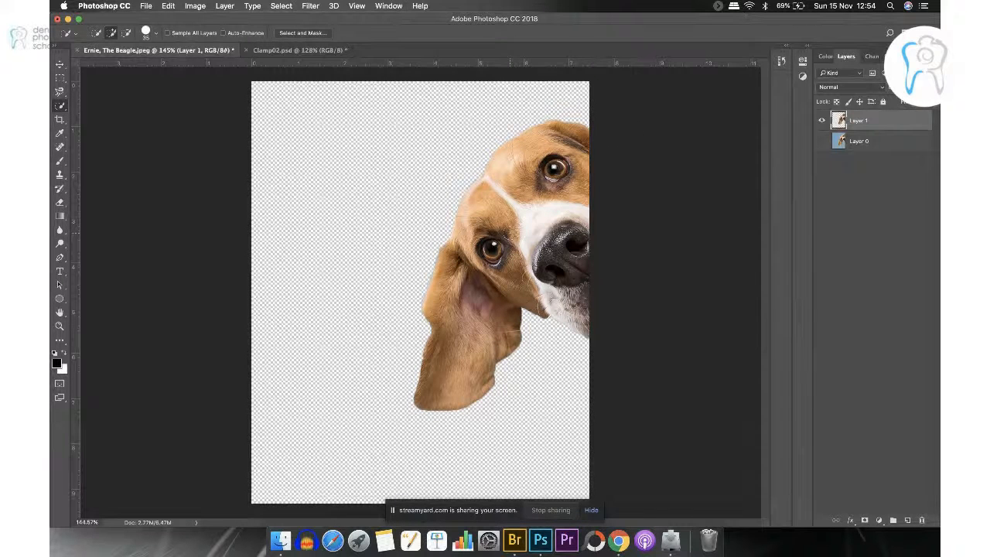
click(821, 141)
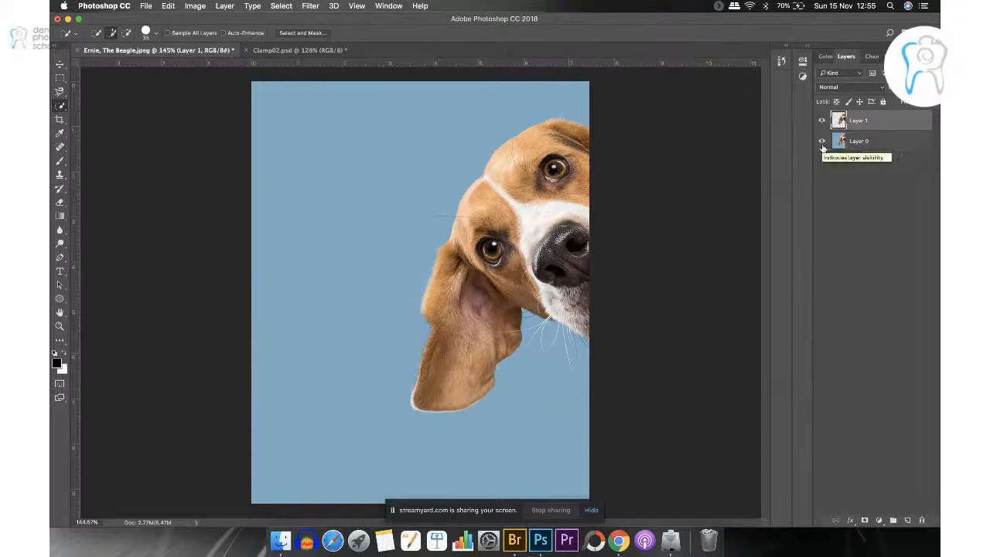
- Fully desaturate Layer 0 with Hue/Saturation, keeping the beagle cutout above it in color
click(865, 148)
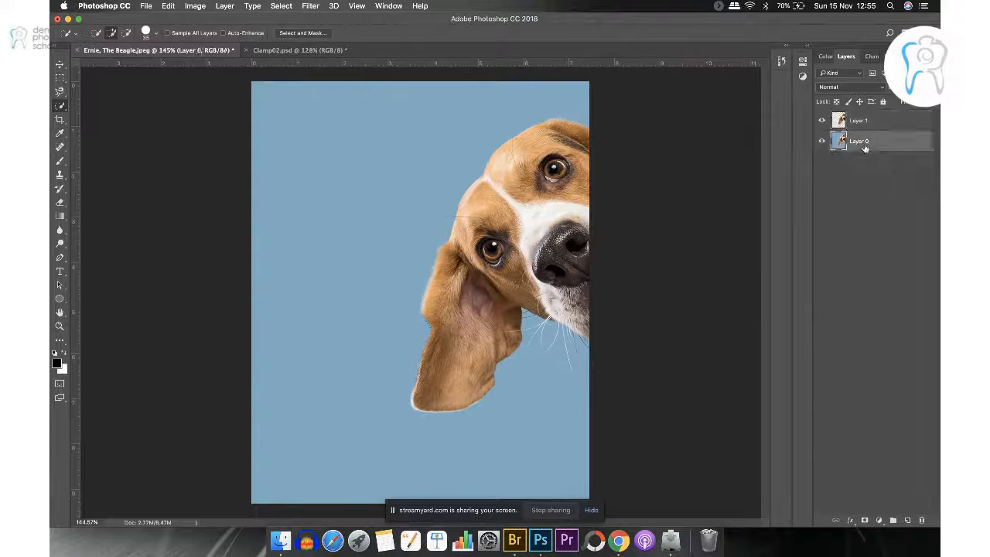
click(204, 8)
mouse_move(215, 37)
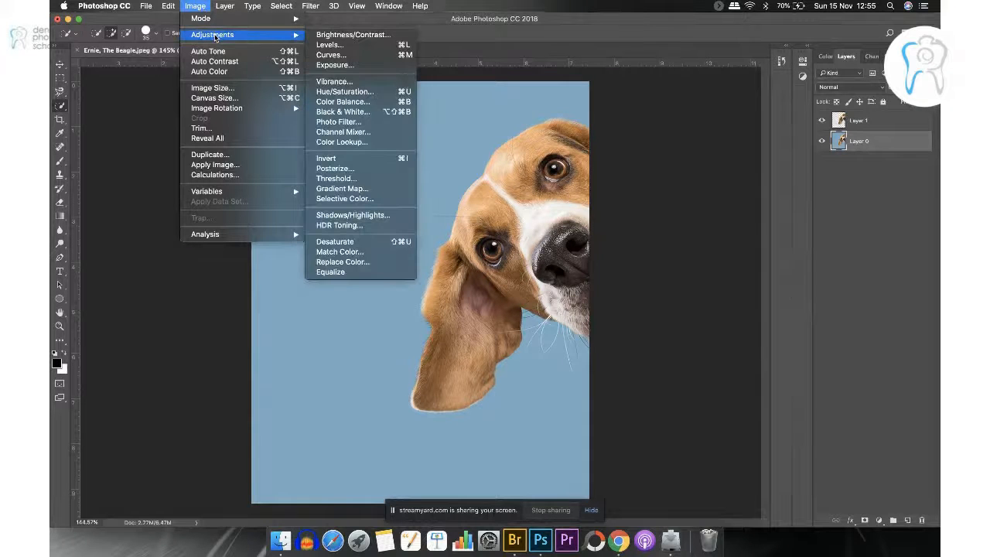
click(344, 91)
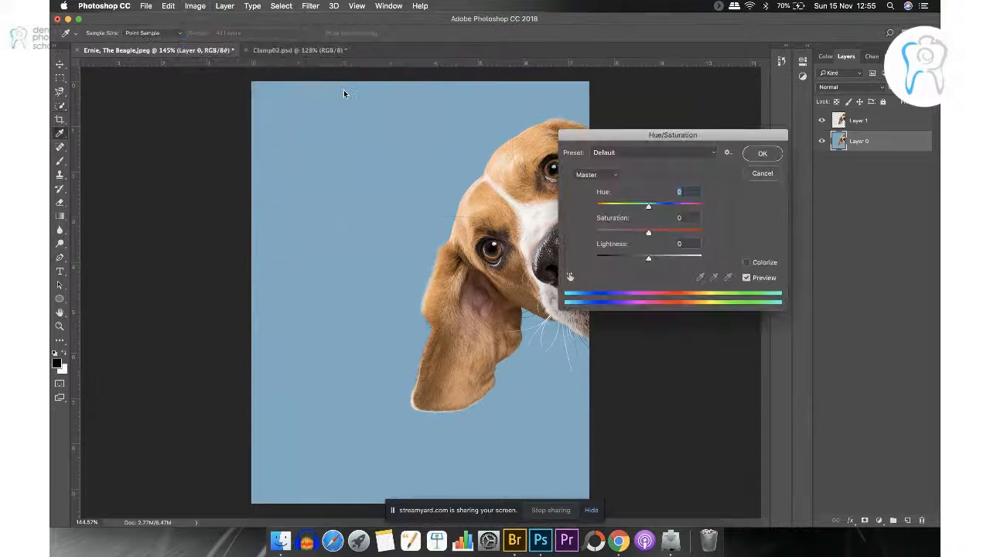
drag(648, 232, 494, 229)
click(760, 155)
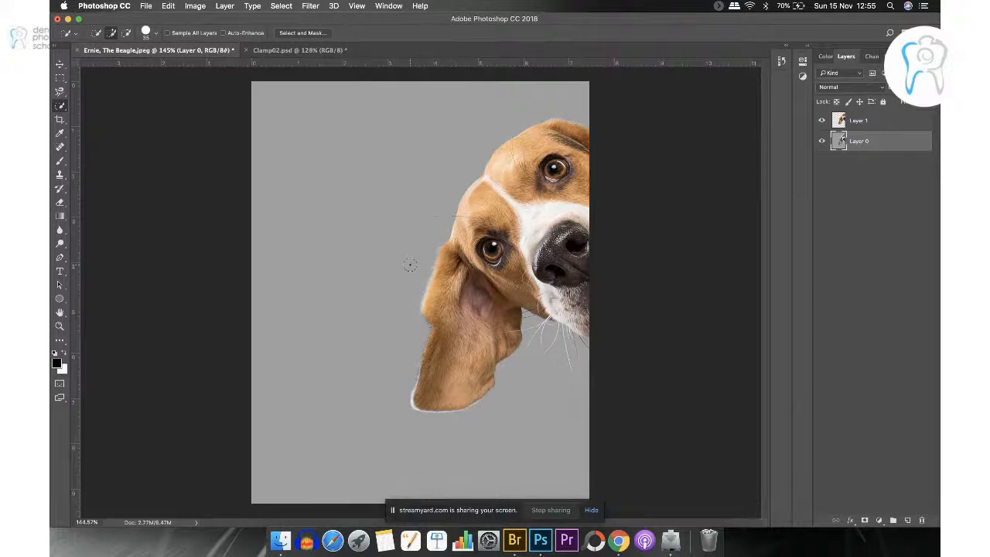
- In Clamp02.psd, unlock the Background, copy the selected lips and beads onto a new layer, and check the cutout with Layer 0 hidden
click(301, 51)
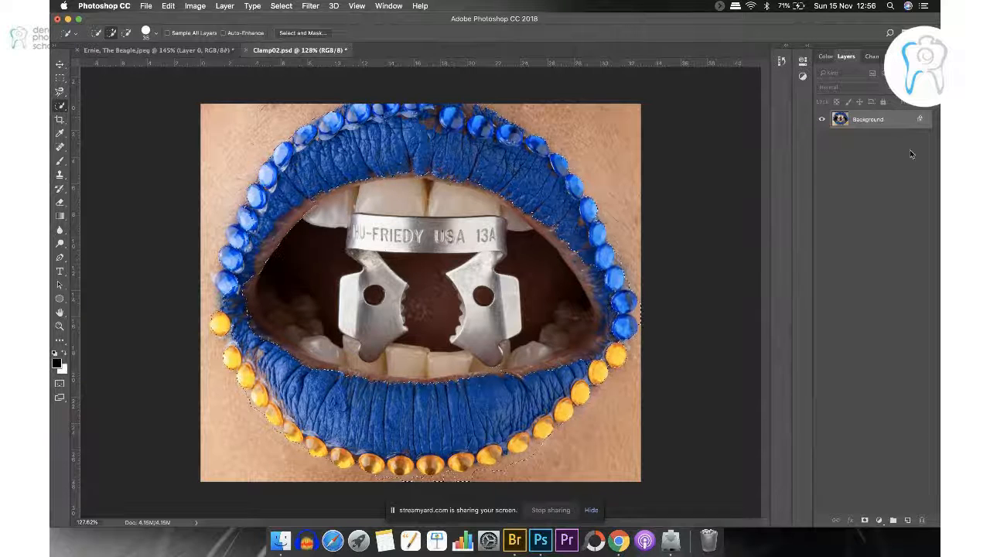
click(920, 119)
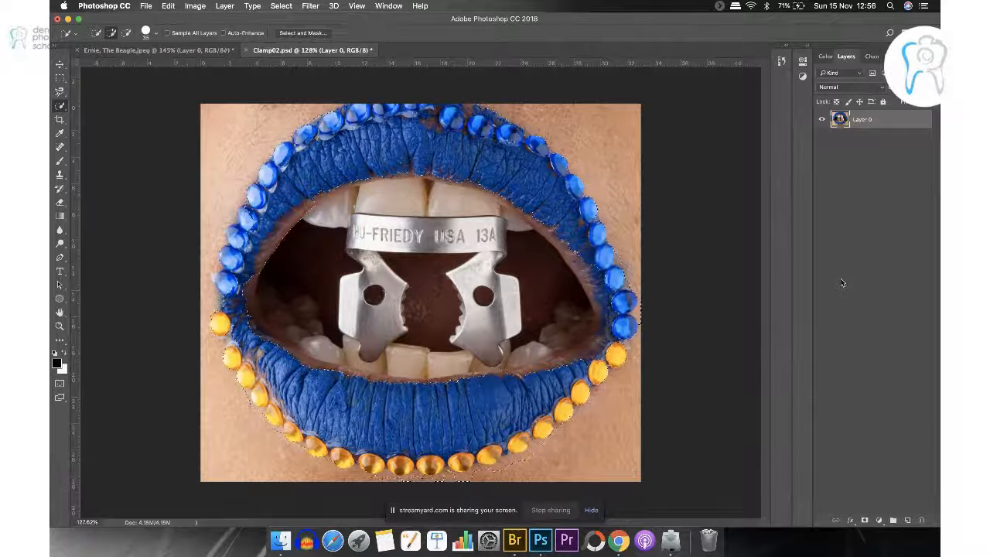
key(super+j)
click(823, 138)
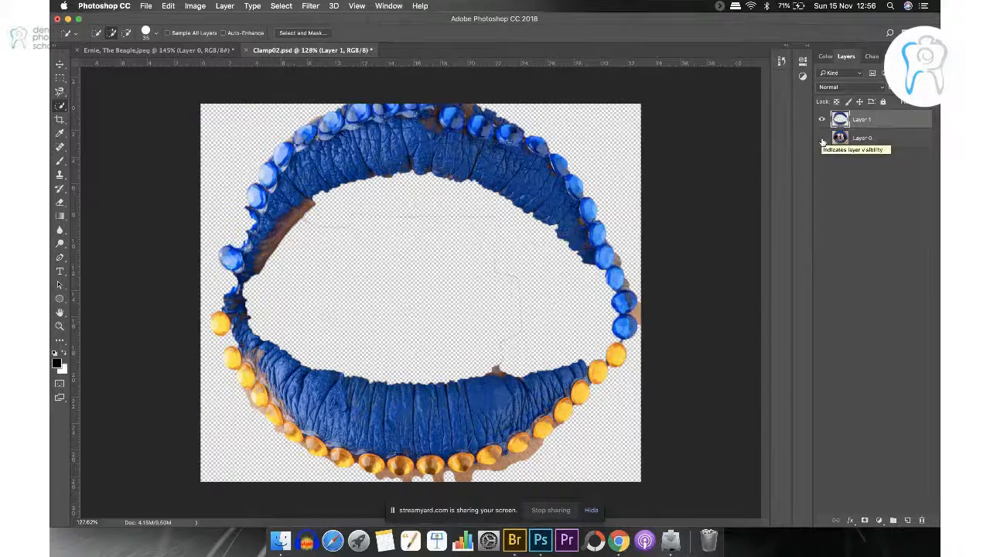
click(822, 138)
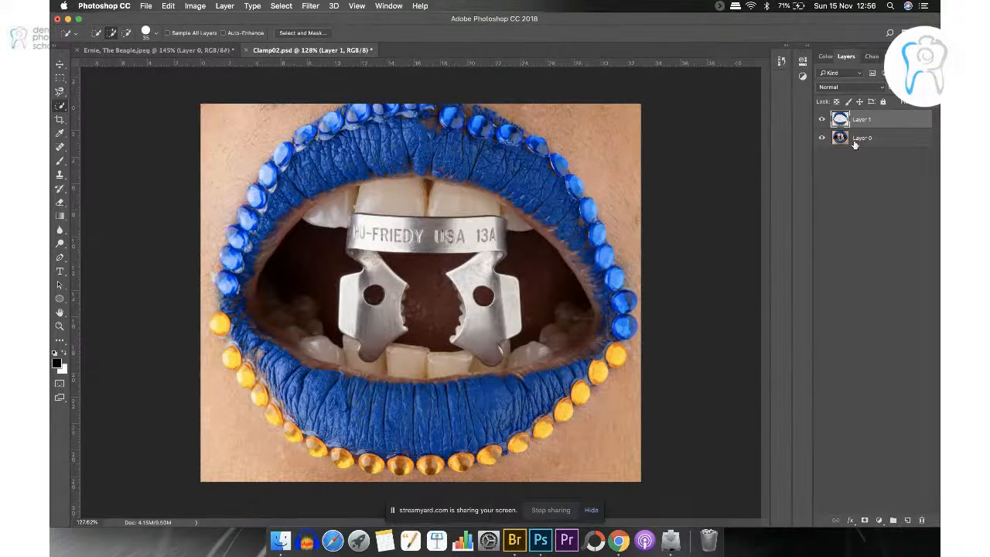
- Set the saturation of Layer 0 to -100 with Hue/Saturation, and check the lips cutout by temporarily hiding that layer
click(855, 145)
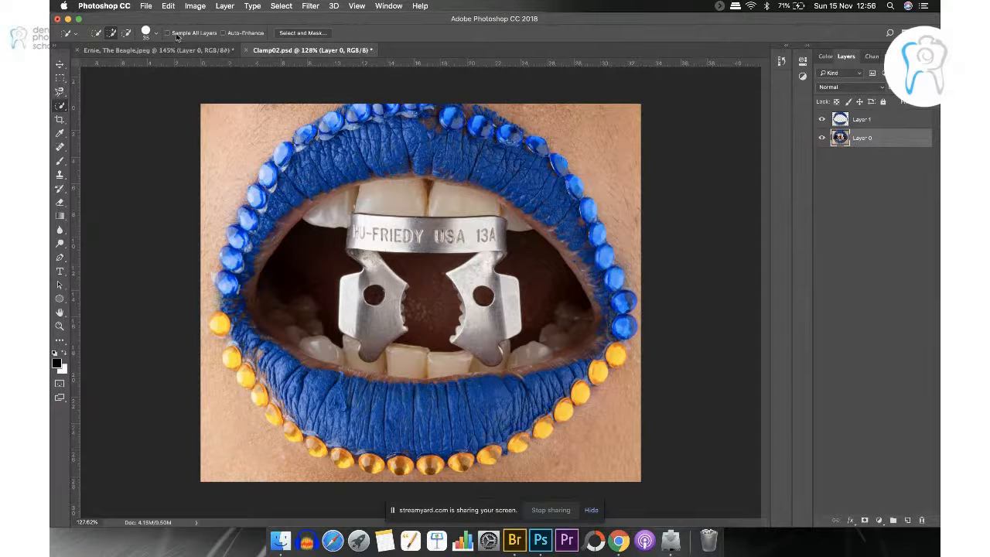
click(197, 10)
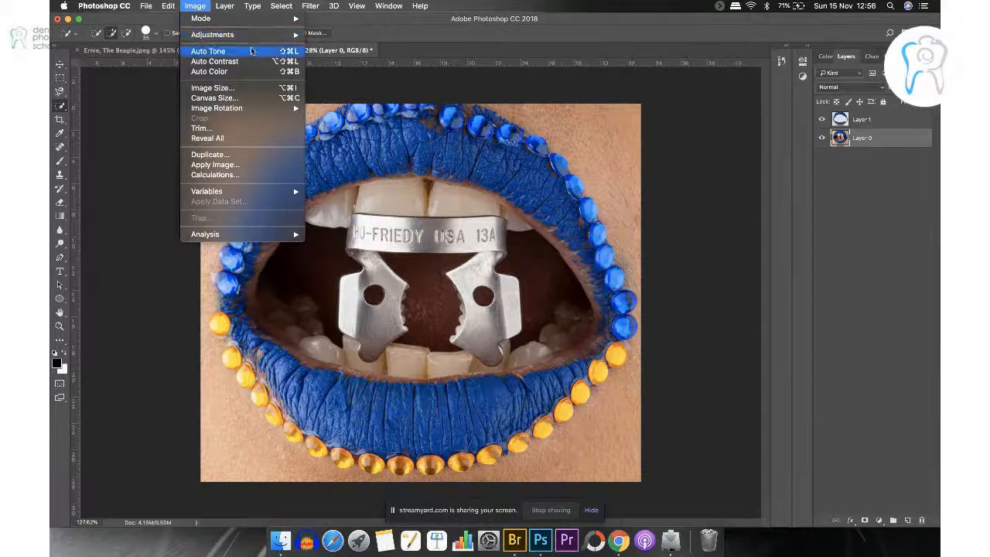
mouse_move(262, 37)
click(344, 92)
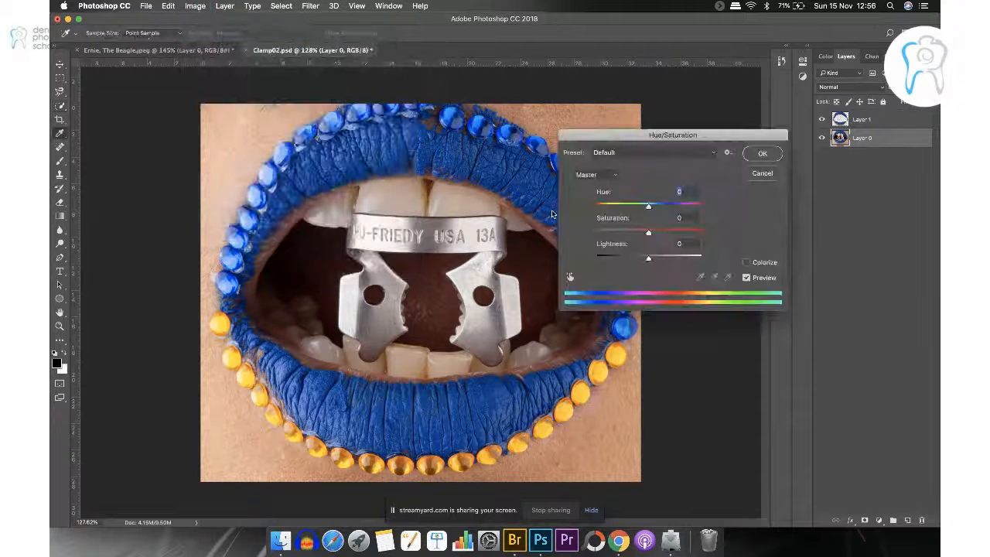
drag(648, 232, 596, 232)
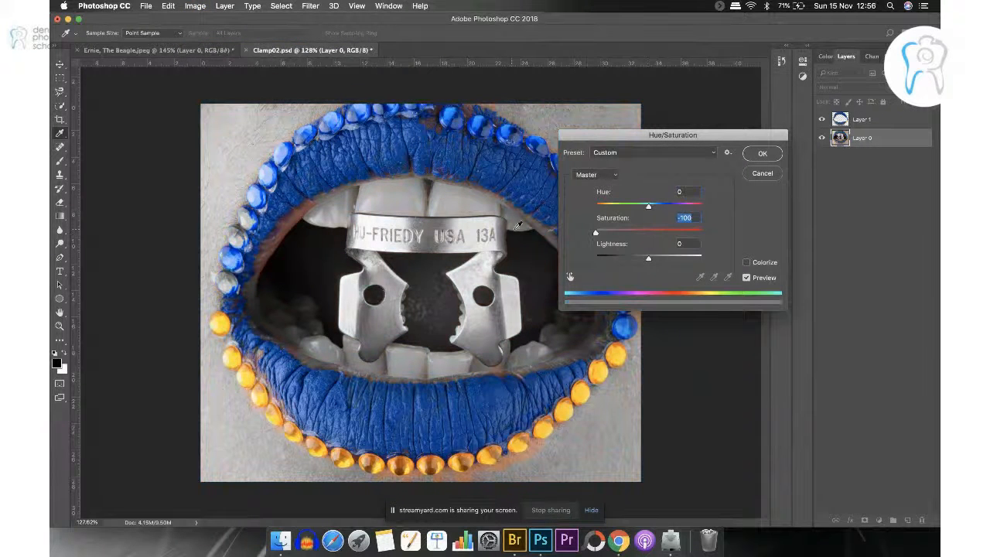
click(772, 155)
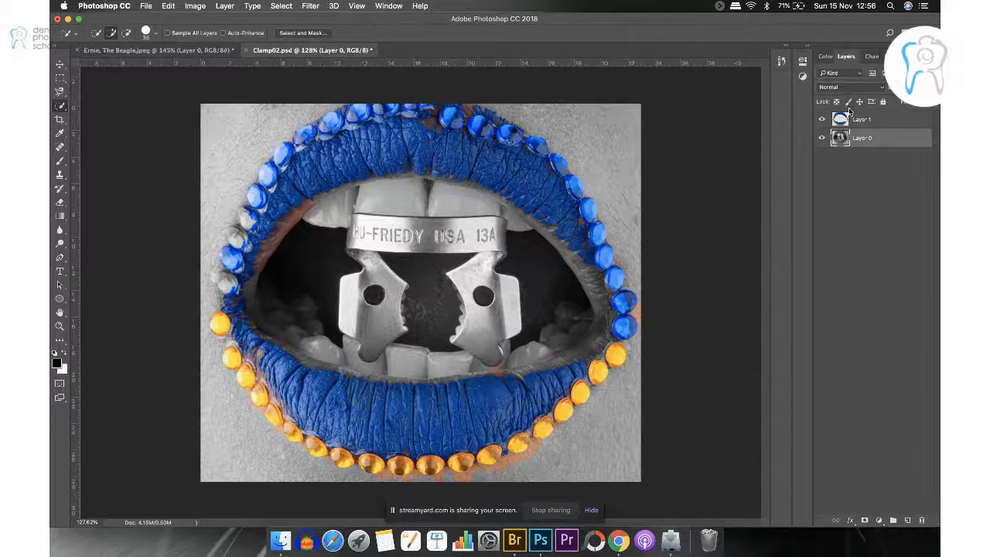
click(822, 138)
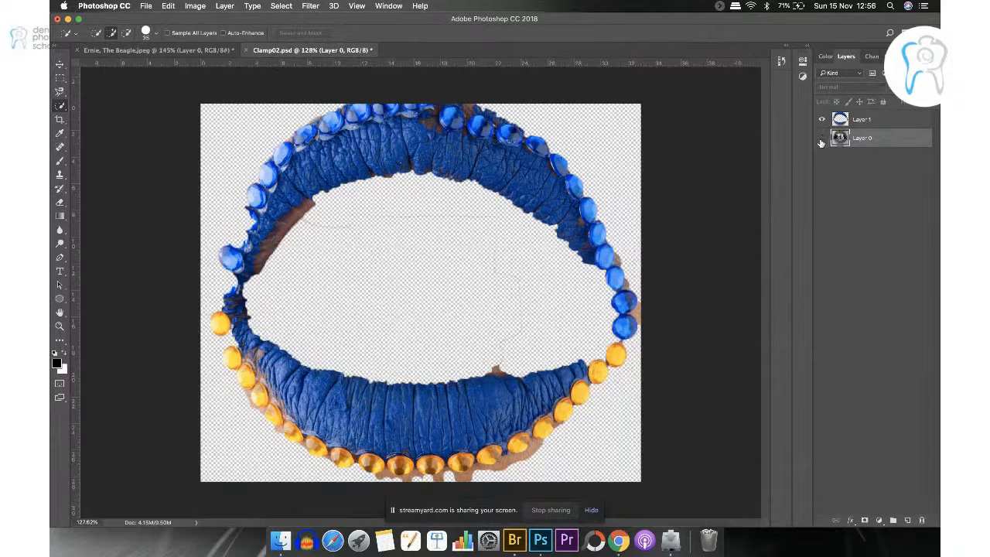
click(823, 138)
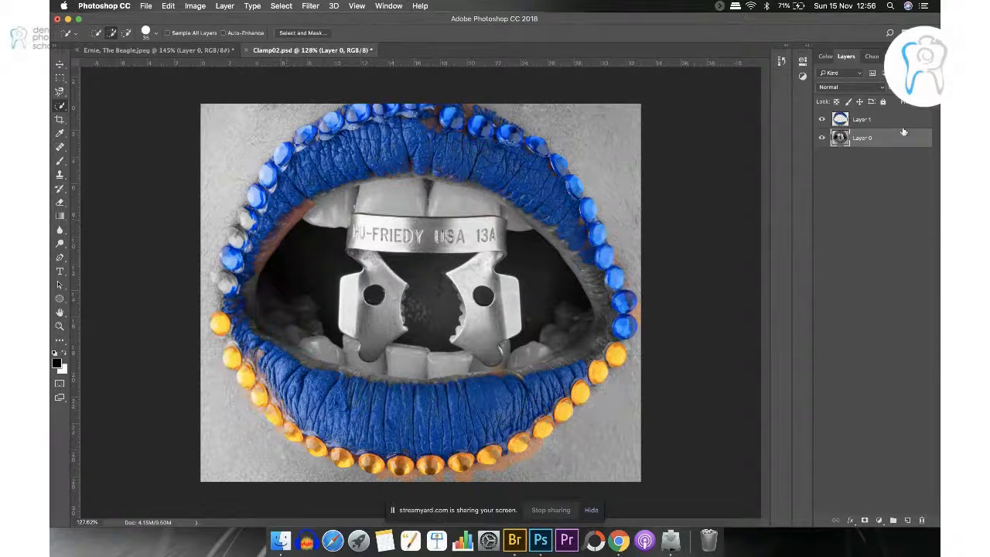
- Erase the reddish skin along the upper lip's inner left edge on Layer 1 with a 40 px Eraser
click(861, 120)
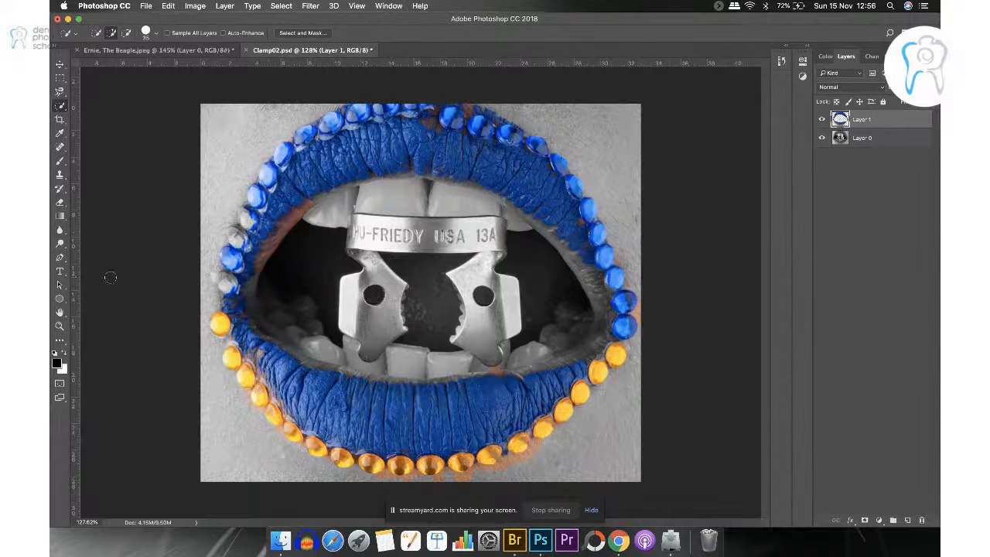
click(61, 204)
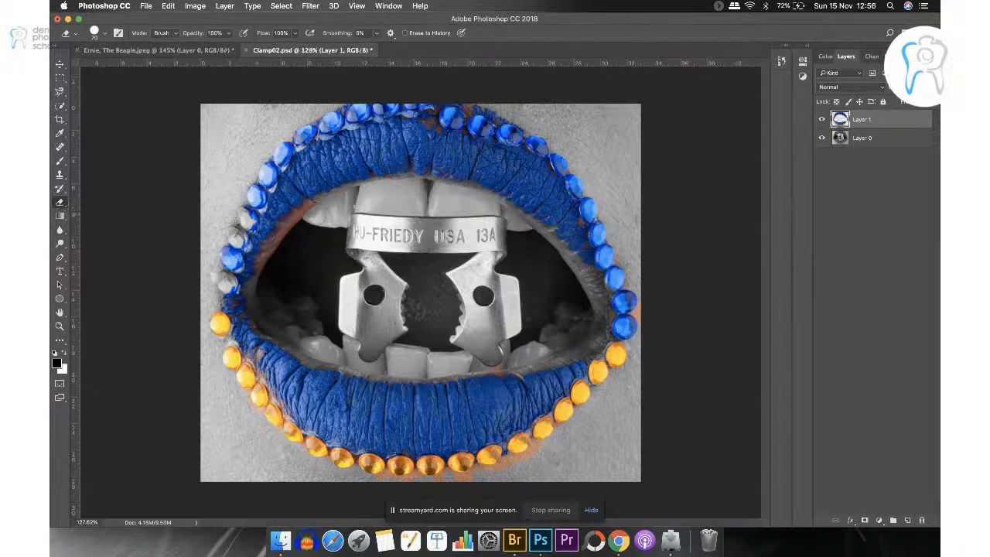
scroll(314, 209, up, 4)
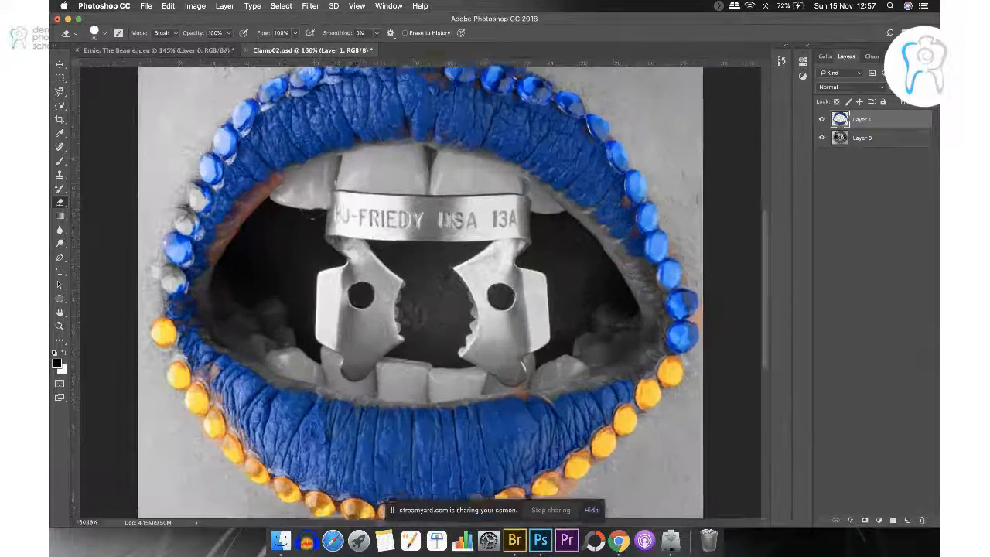
scroll(262, 209, left, 2)
scroll(263, 209, left, 2)
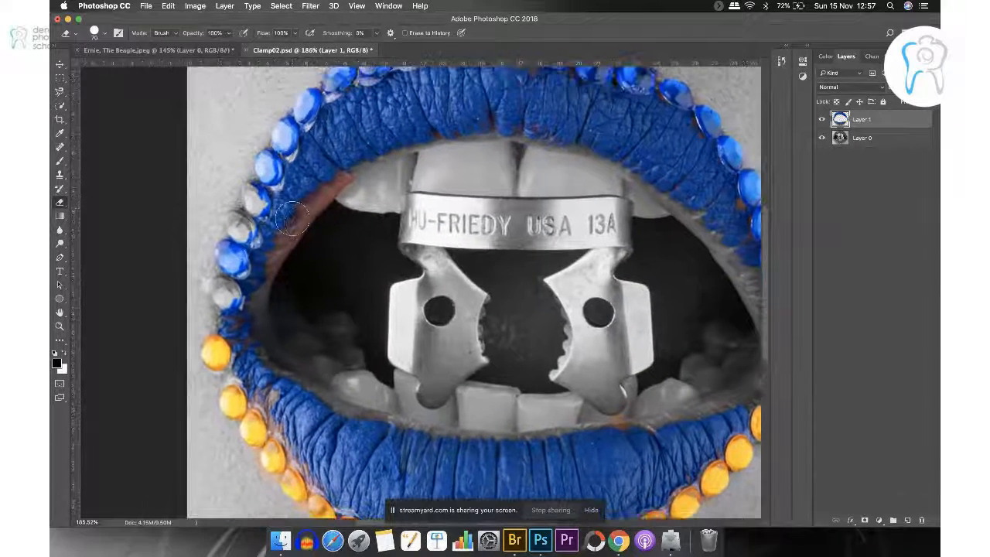
scroll(302, 212, up, 1)
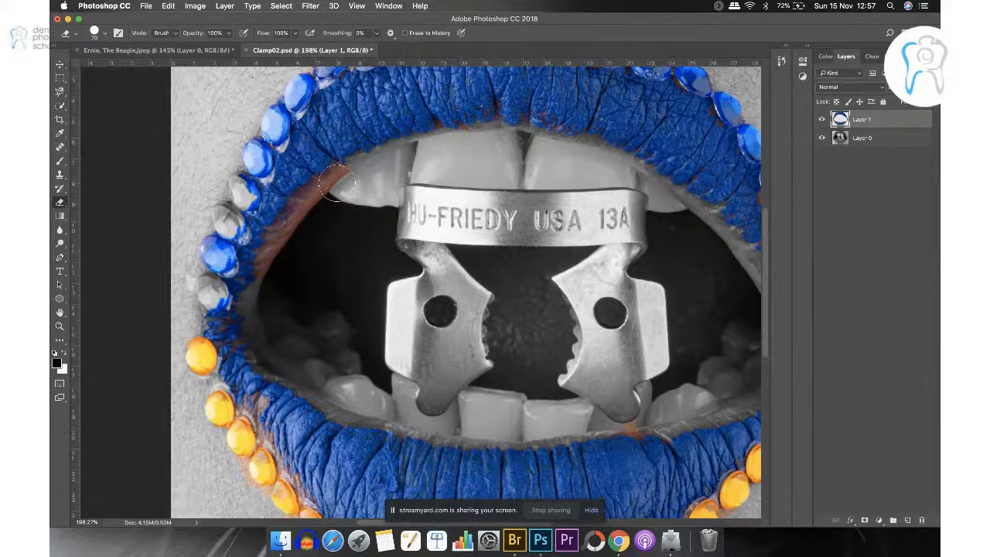
key(bracketleft)
key(bracketleft)
key(bracketleft)
key(bracketleft)
mouse_move(341, 173)
mouse_down()
mouse_move(286, 224)
mouse_move(261, 274)
mouse_move(293, 202)
mouse_move(336, 168)
mouse_up()
scroll(412, 291, down, 2)
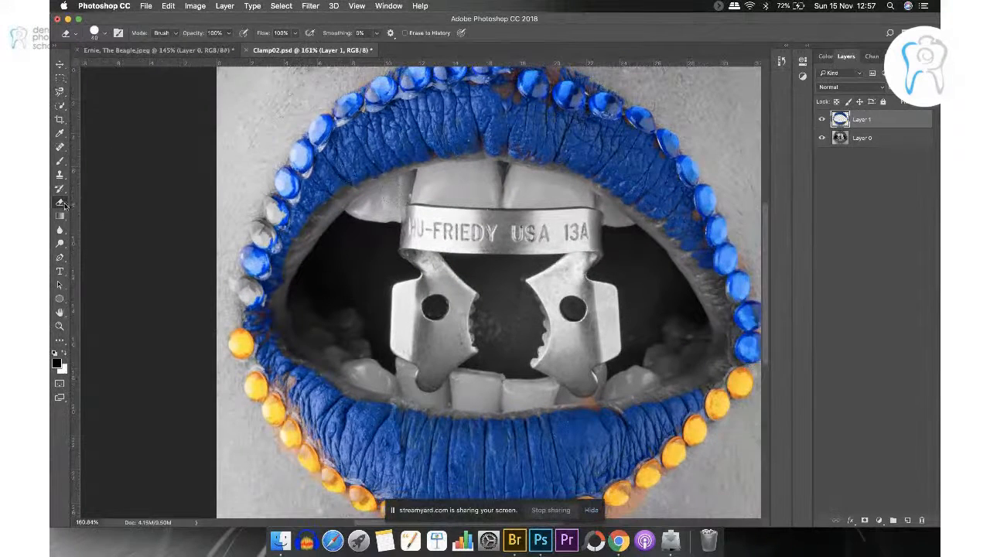
- Erase the brown skin patches between the beads above the upper lip on Layer 1 with a 25 px Eraser
click(61, 203)
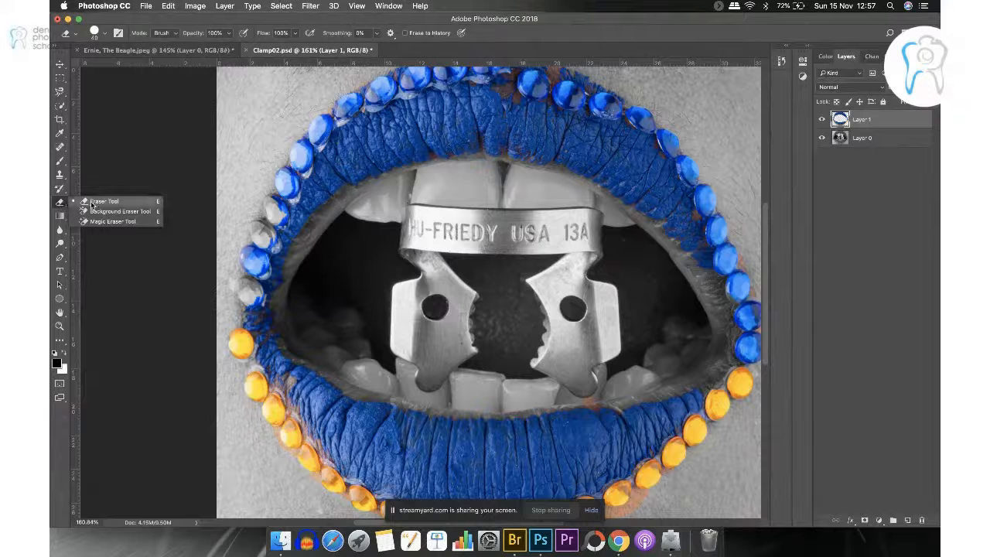
click(864, 120)
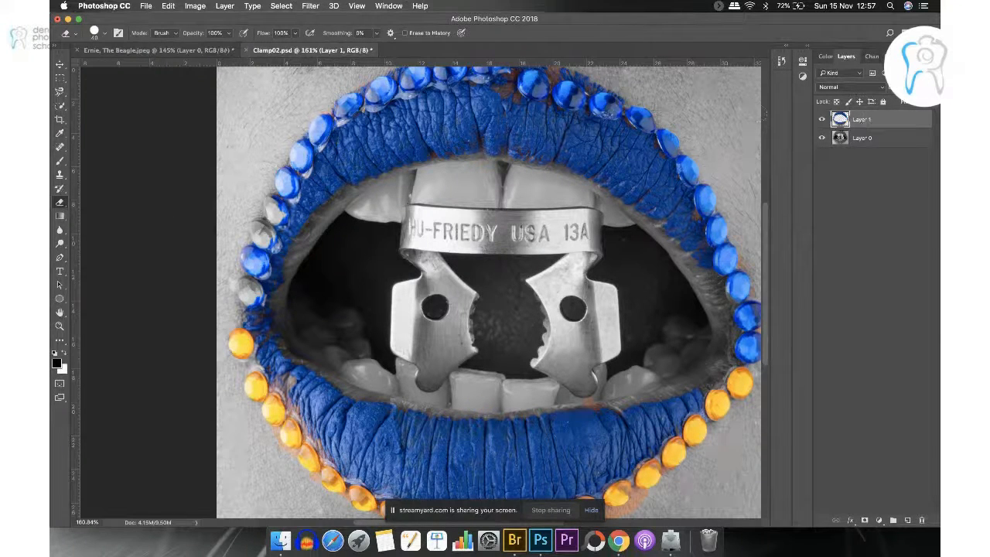
drag(454, 260, 446, 304)
scroll(431, 327, down, 2)
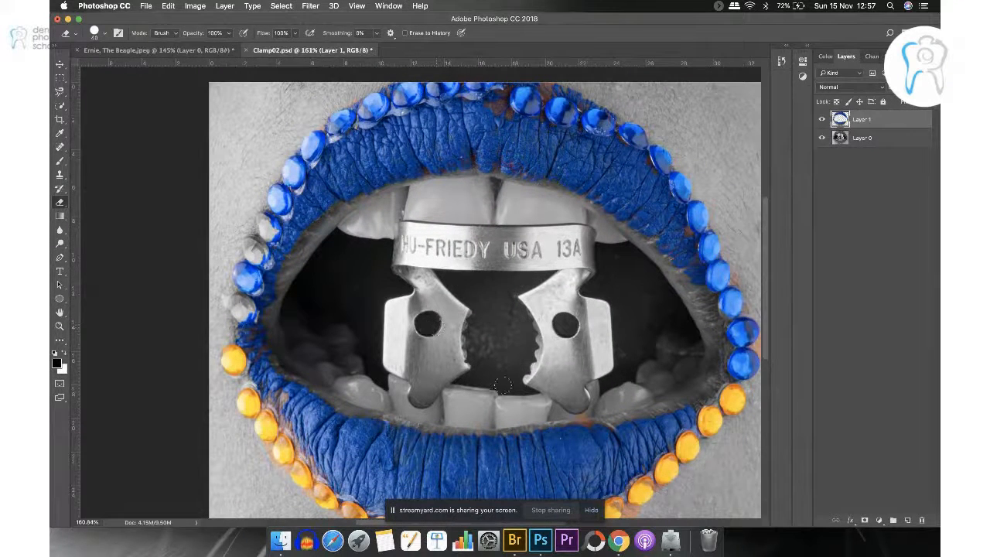
scroll(502, 385, up, 2)
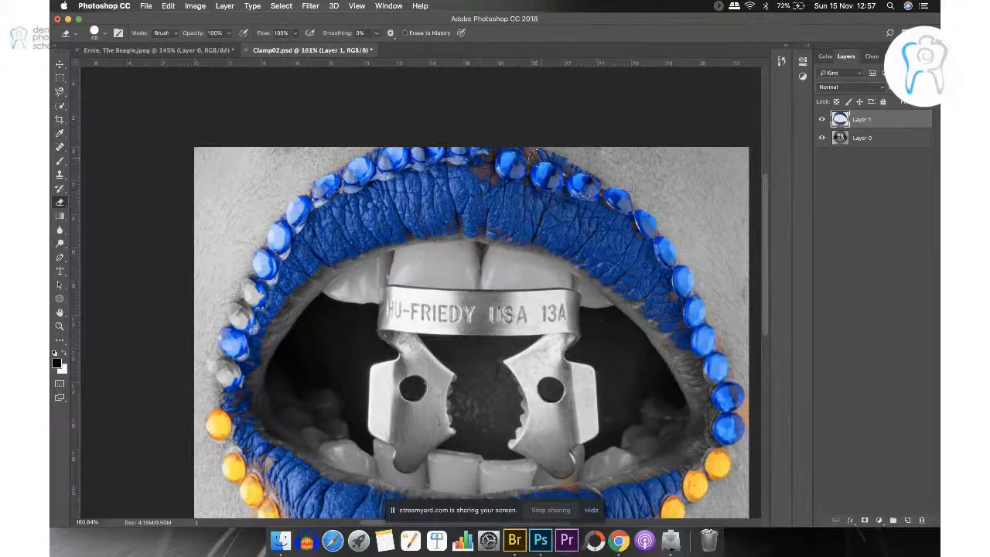
scroll(475, 329, up, 4)
scroll(475, 328, up, 6)
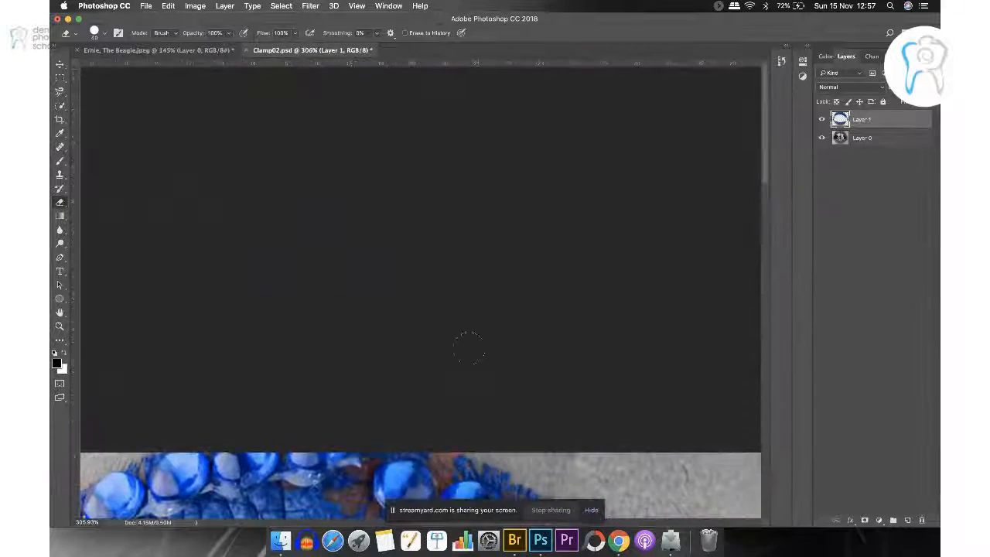
scroll(475, 329, down, 4)
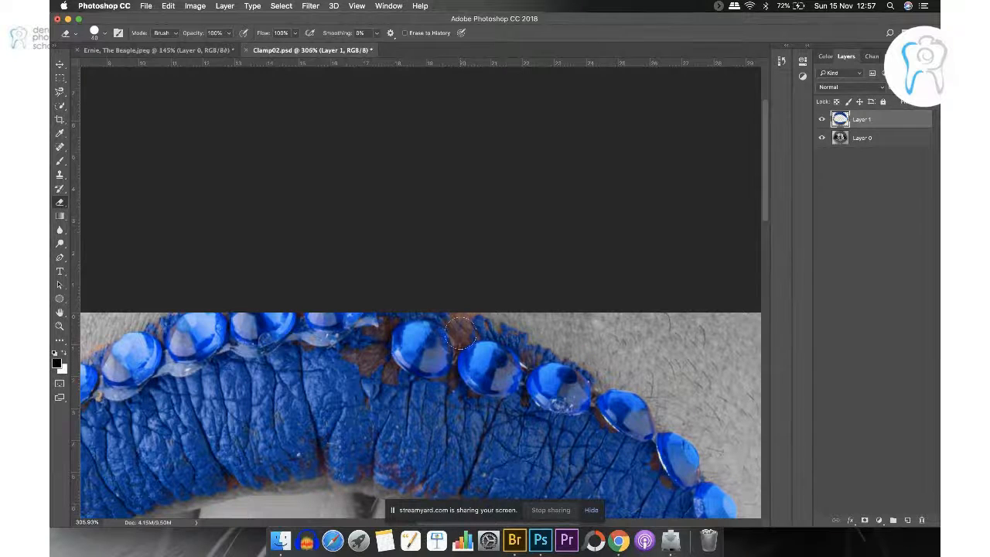
key(bracketleft)
key(bracketleft)
key(bracketleft)
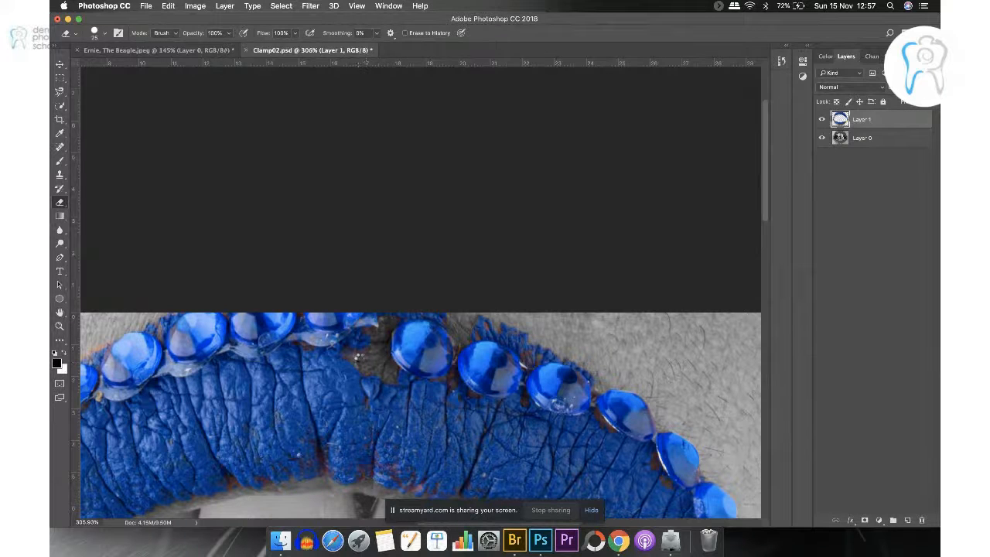
- Erase the orange skin remnants around the blue beads near the photo's right edge on Layer 1
scroll(409, 352, down, 2)
scroll(409, 352, down, 10)
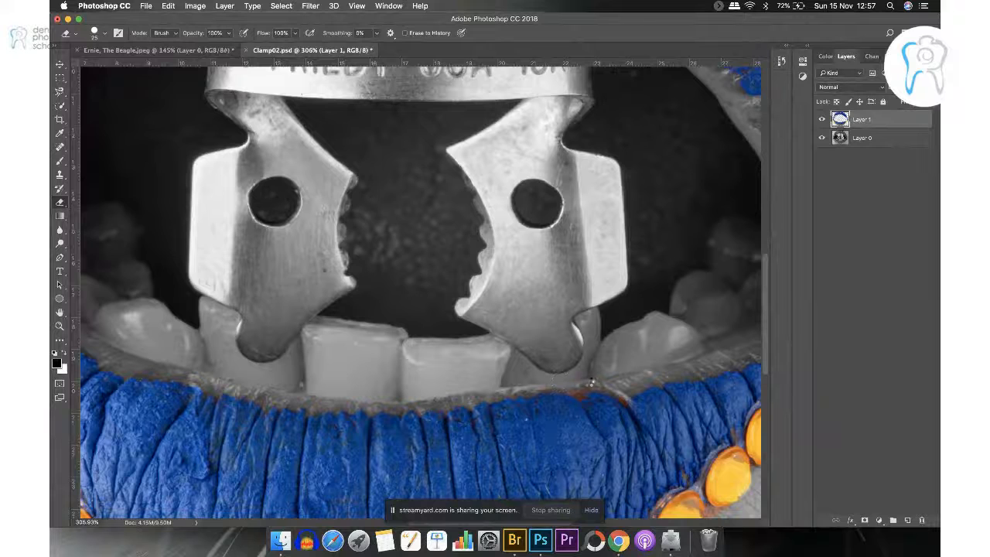
scroll(588, 386, right, 10)
scroll(620, 389, up, 6)
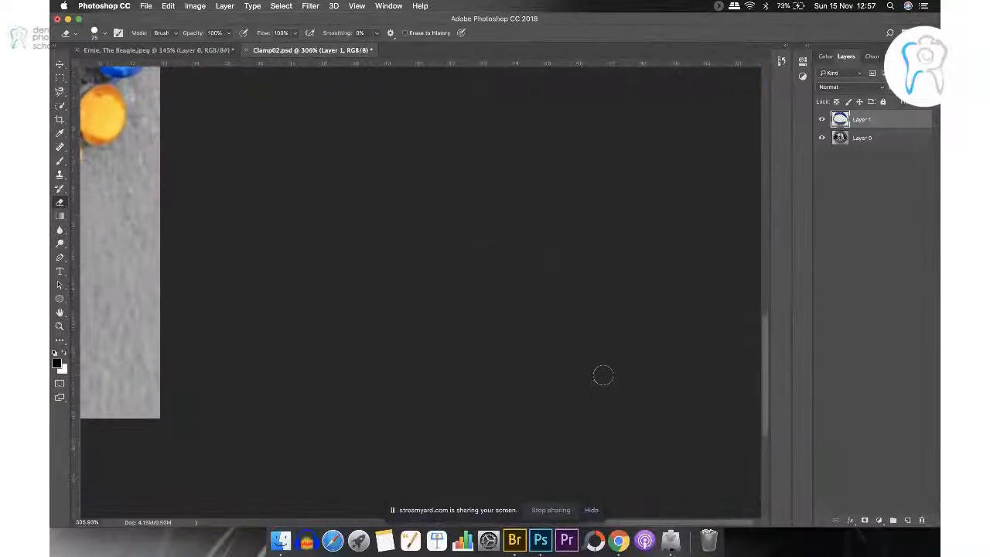
scroll(603, 376, left, 4)
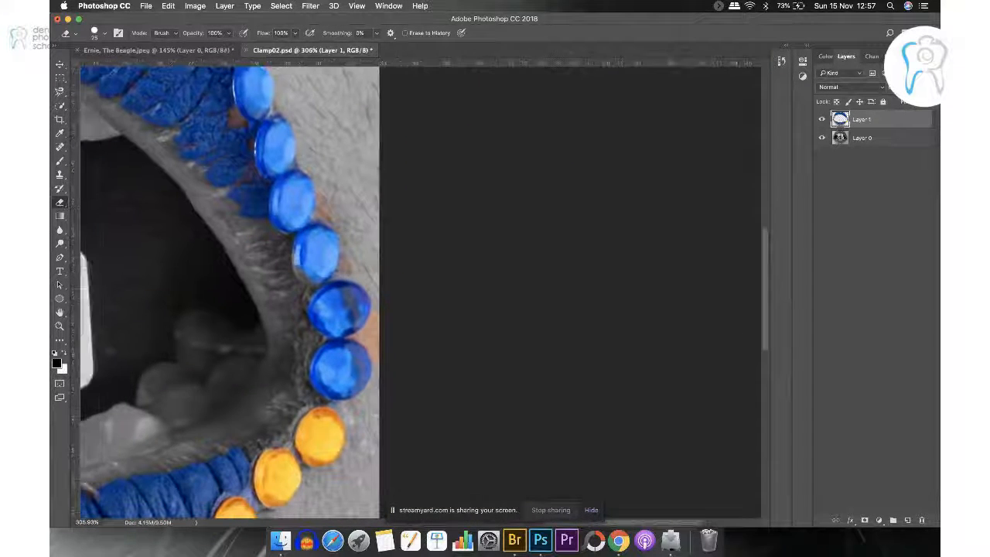
mouse_move(365, 335)
mouse_down()
mouse_move(377, 349)
mouse_move(362, 345)
mouse_up()
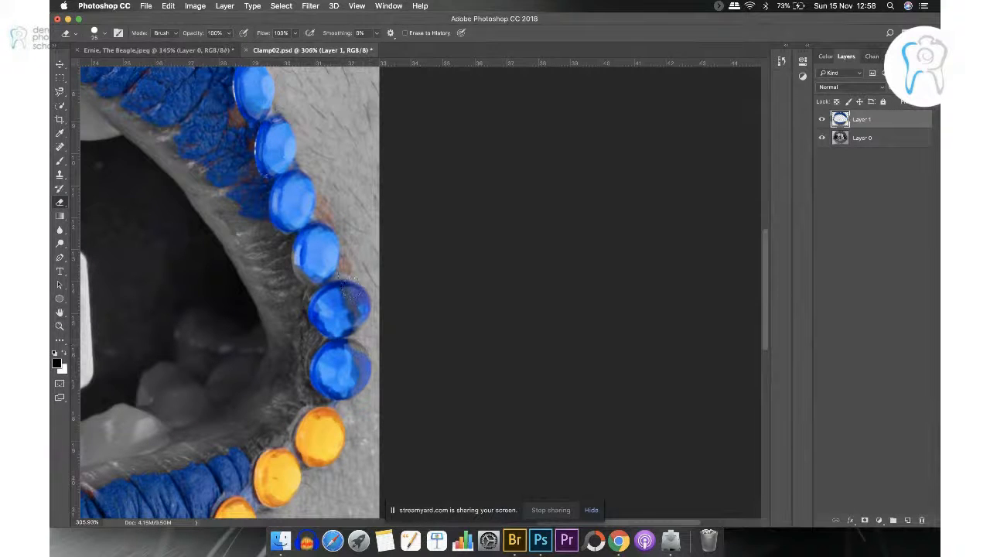
drag(348, 257, 347, 240)
drag(327, 208, 320, 186)
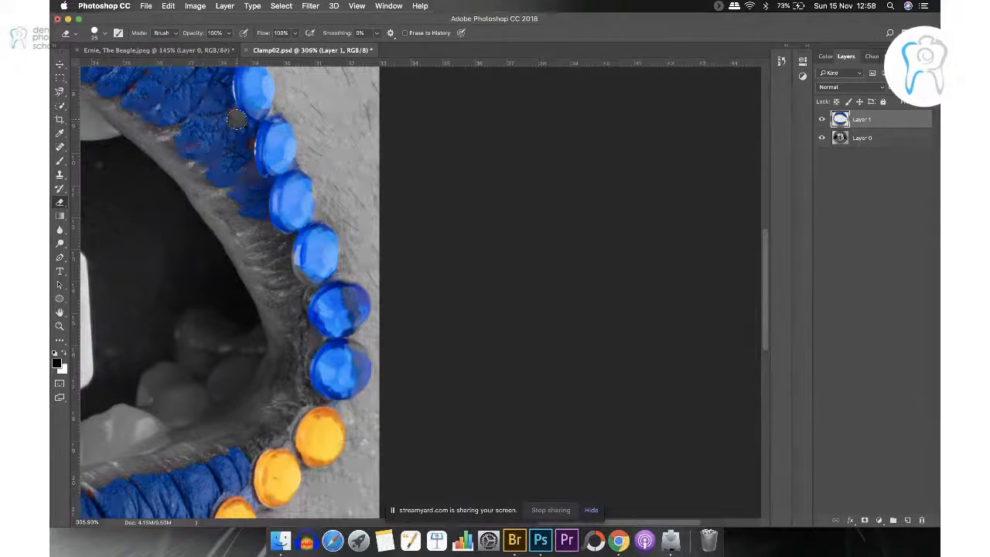
- Erase the leftover skin color at the lower lip's left corner and around the orange beads beneath it
scroll(410, 283, left, 5)
scroll(416, 282, left, 5)
scroll(415, 282, down, 10)
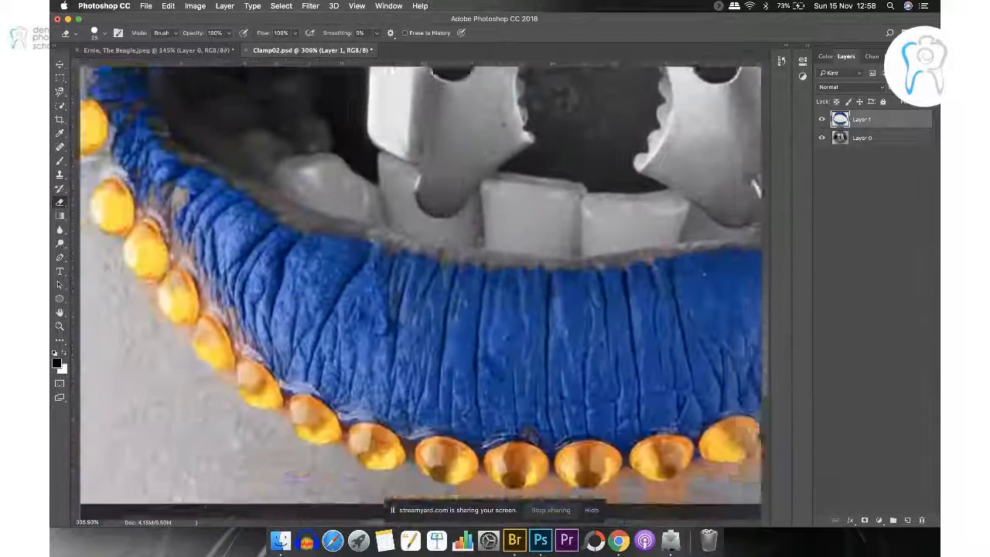
mouse_move(173, 178)
mouse_down()
mouse_move(200, 170)
mouse_move(204, 234)
mouse_up()
drag(171, 270, 213, 307)
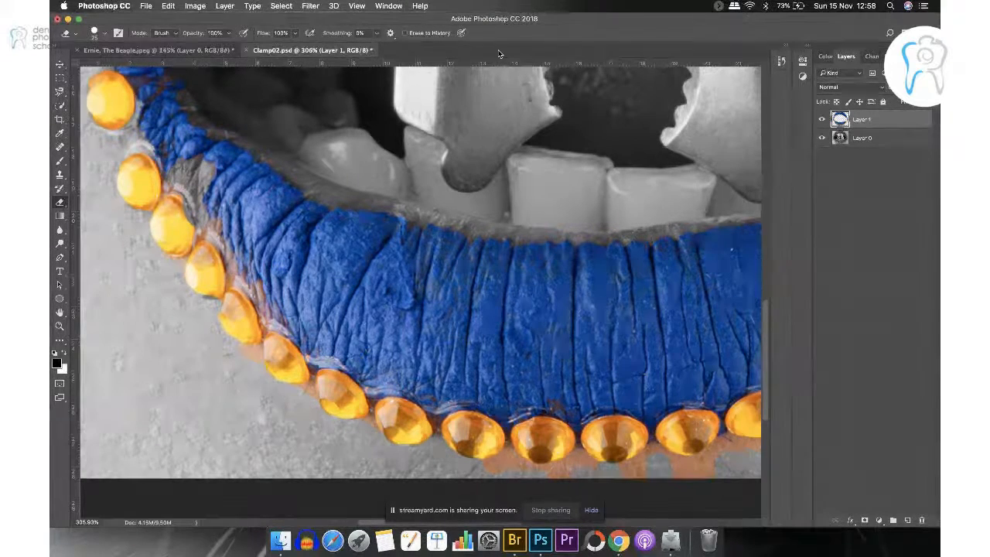
key(super+1)
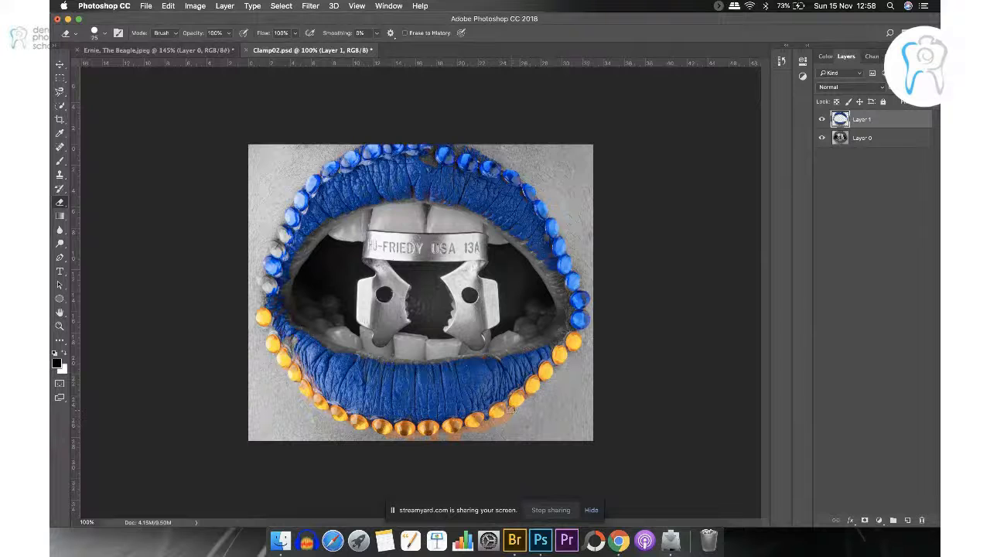
mouse_move(498, 422)
mouse_down()
mouse_move(438, 438)
mouse_move(391, 437)
mouse_up()
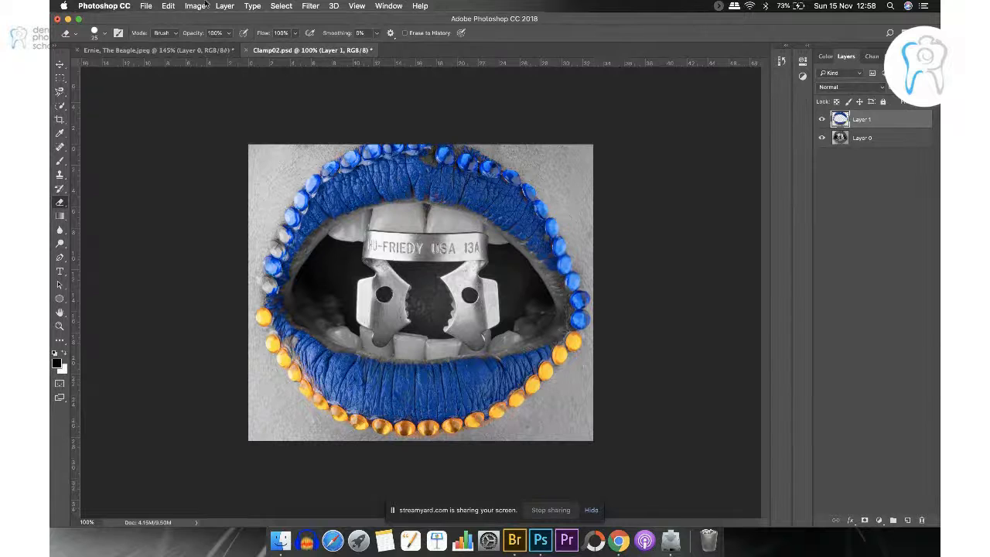
- Save a PNG copy of the lips photo to the Desktop as a.png, using the smallest file size option
click(145, 6)
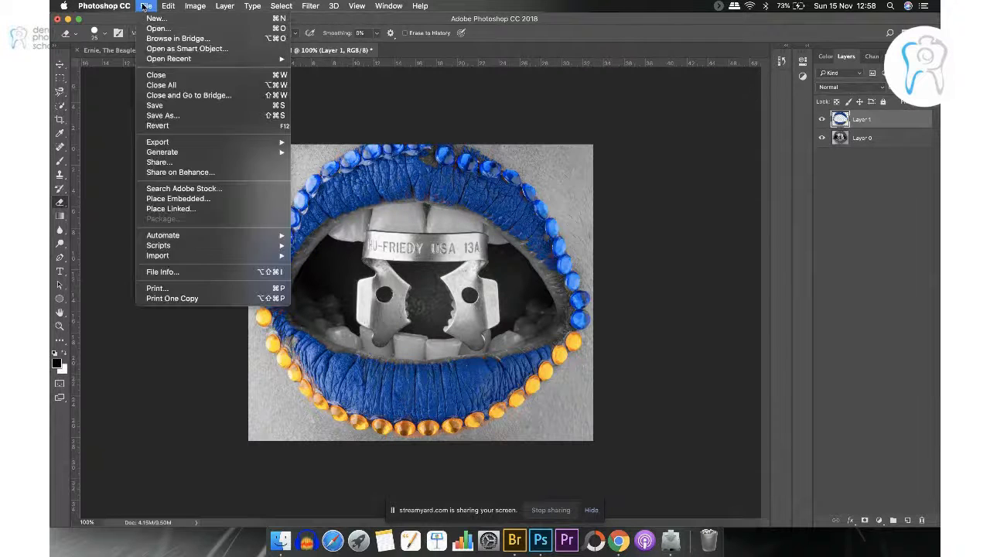
click(178, 116)
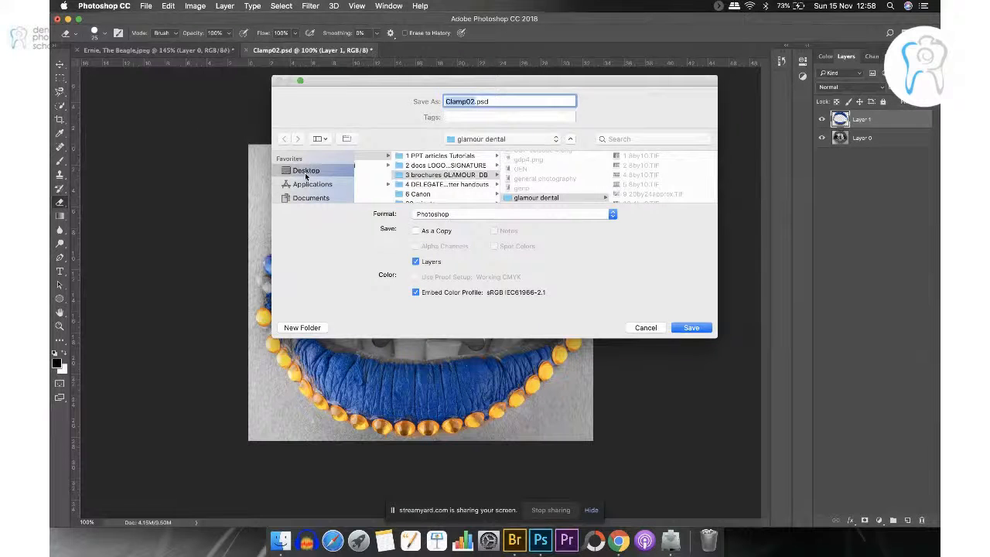
text(a)
click(478, 216)
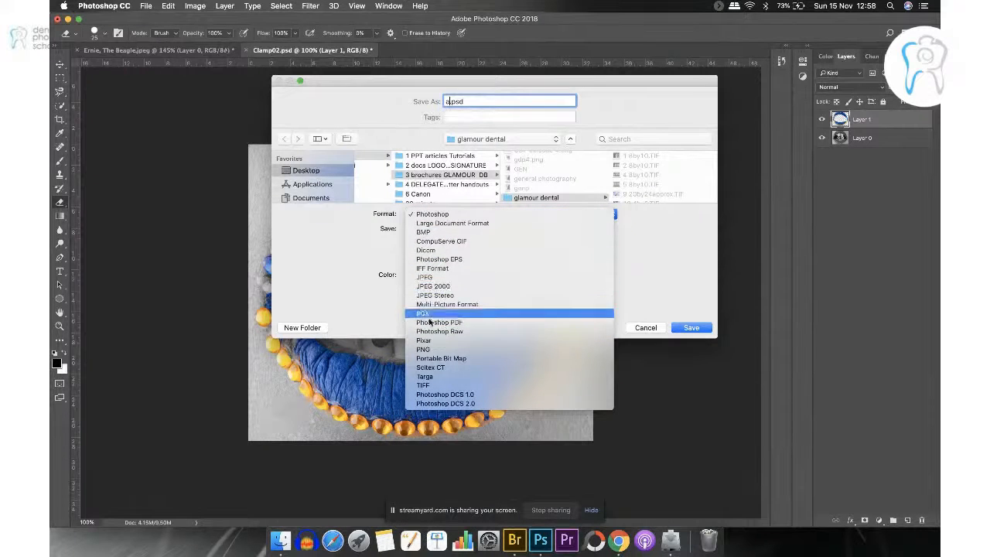
click(431, 350)
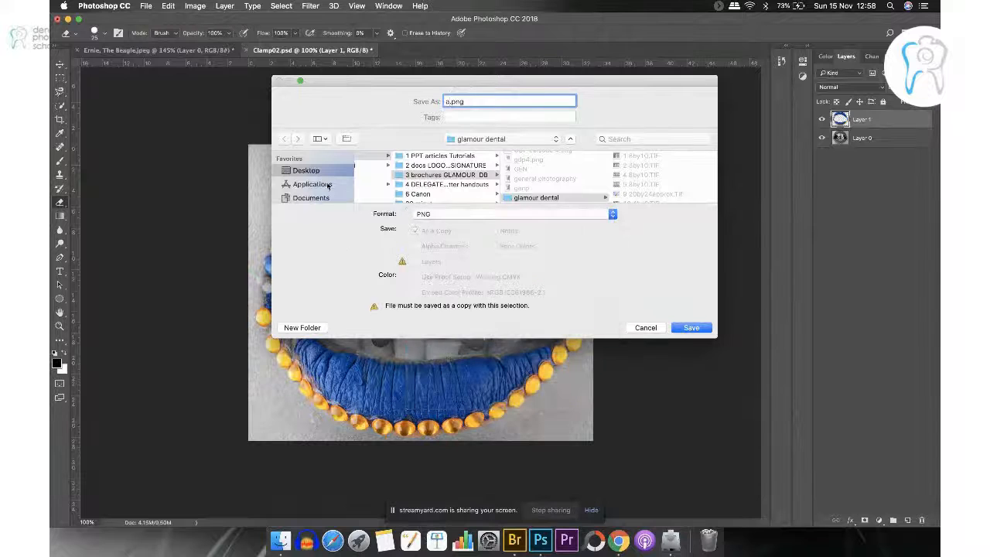
click(706, 331)
click(555, 227)
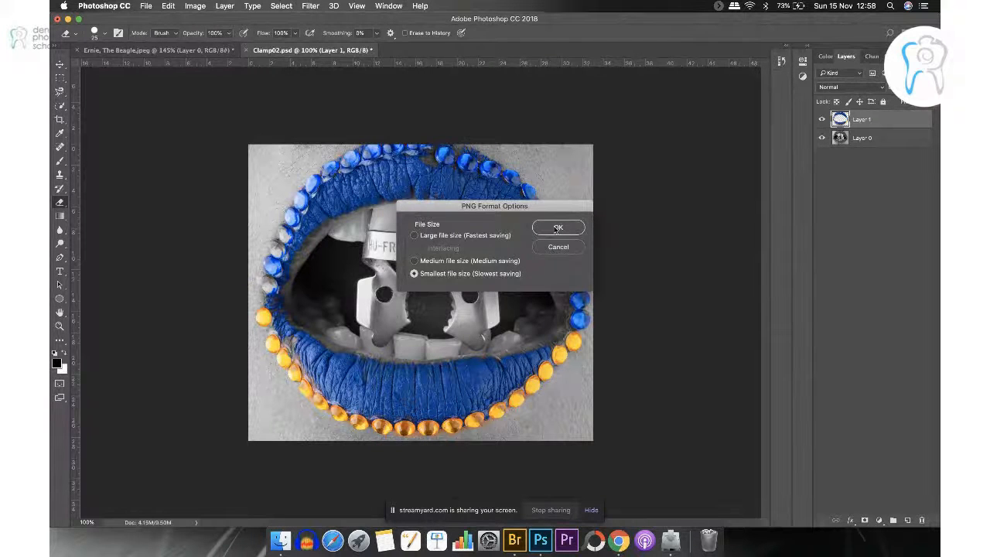
click(245, 51)
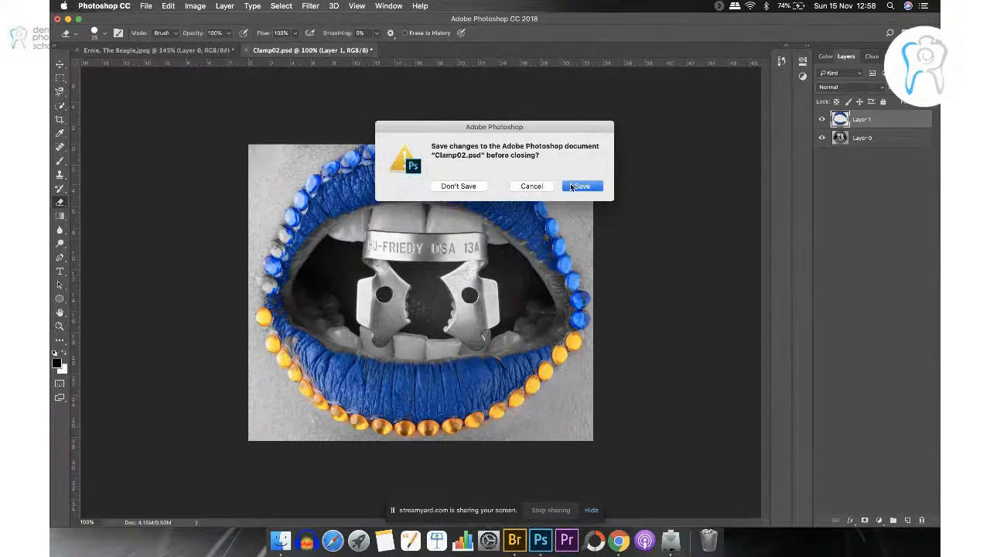
click(533, 188)
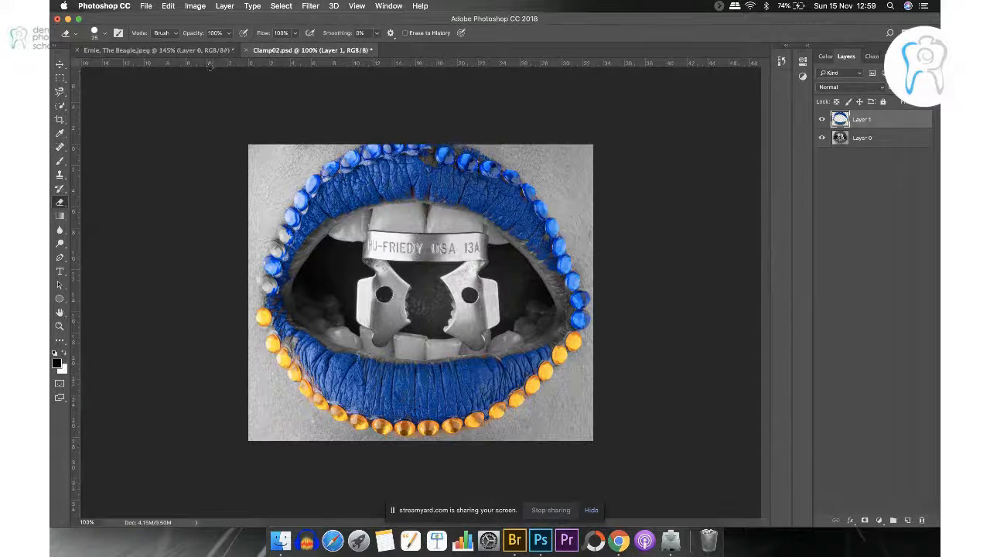
- Quick-export the beagle document as a PNG to the Desktop, keeping the name Ernie, The Beagle.png
click(194, 50)
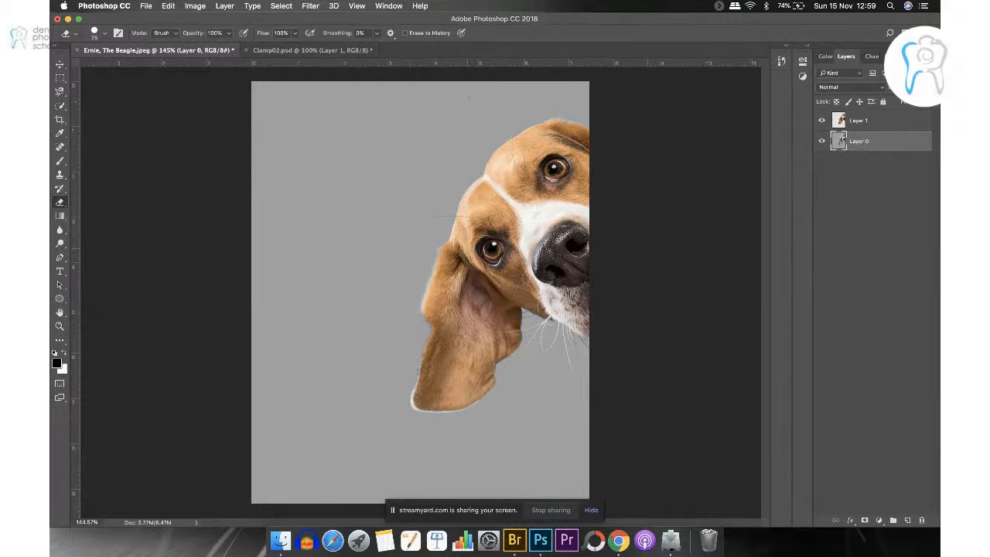
click(146, 7)
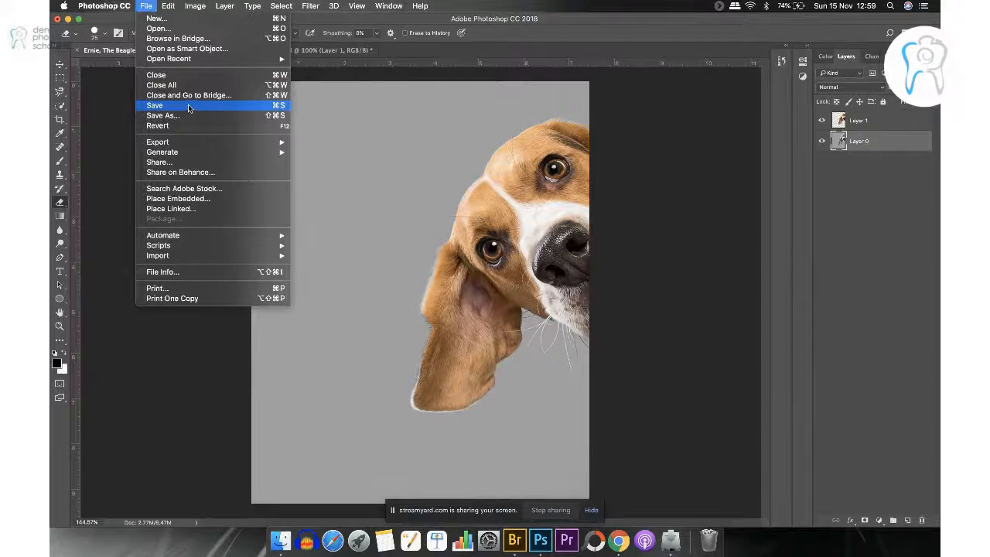
mouse_move(190, 142)
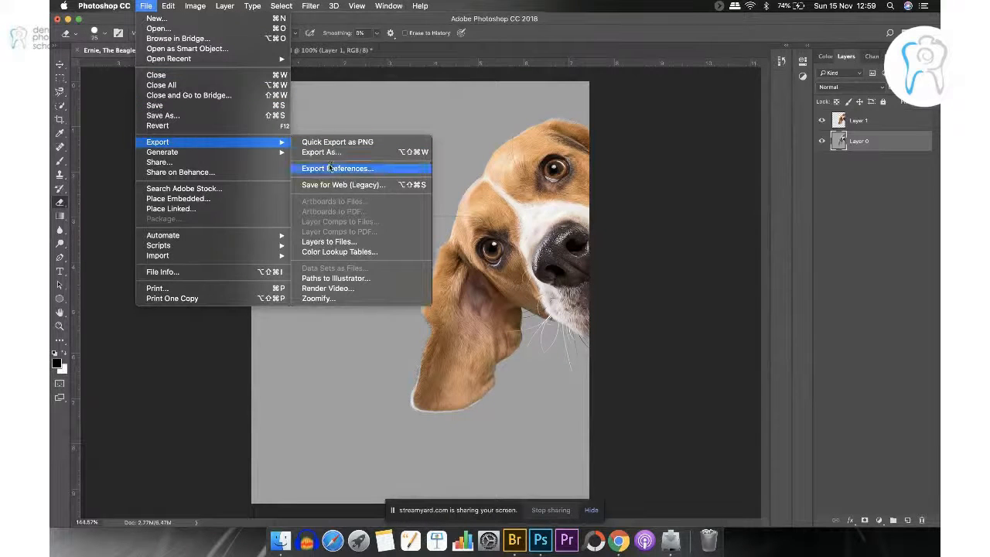
click(326, 143)
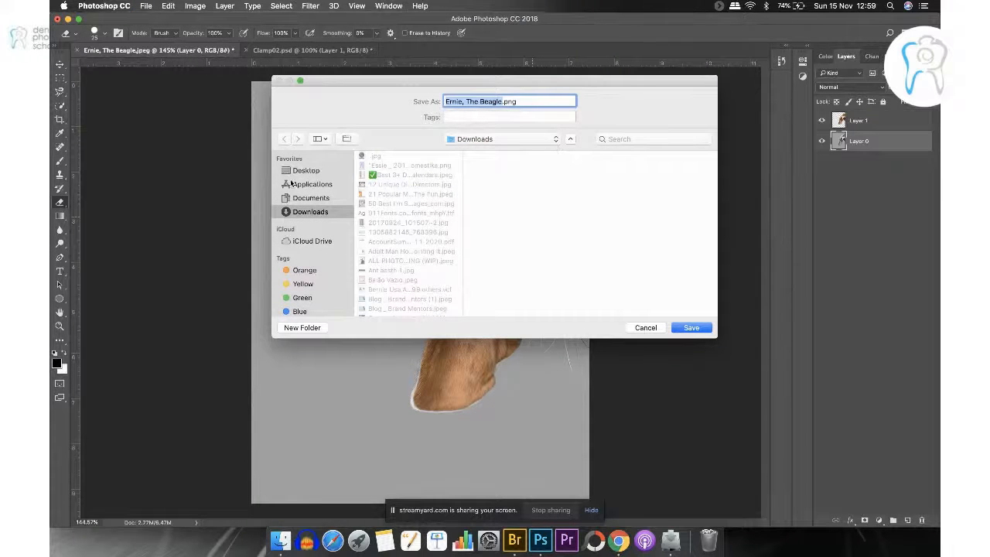
click(303, 172)
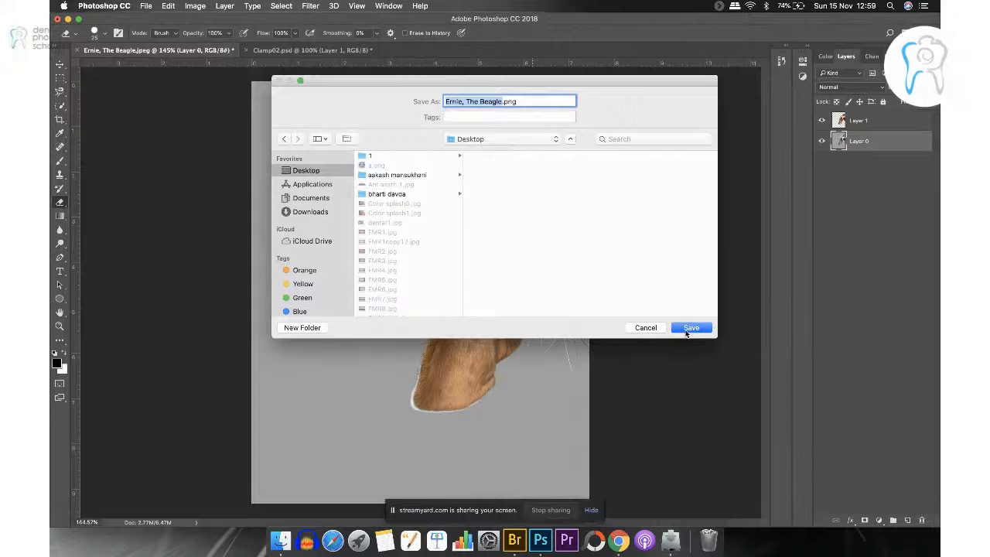
click(685, 328)
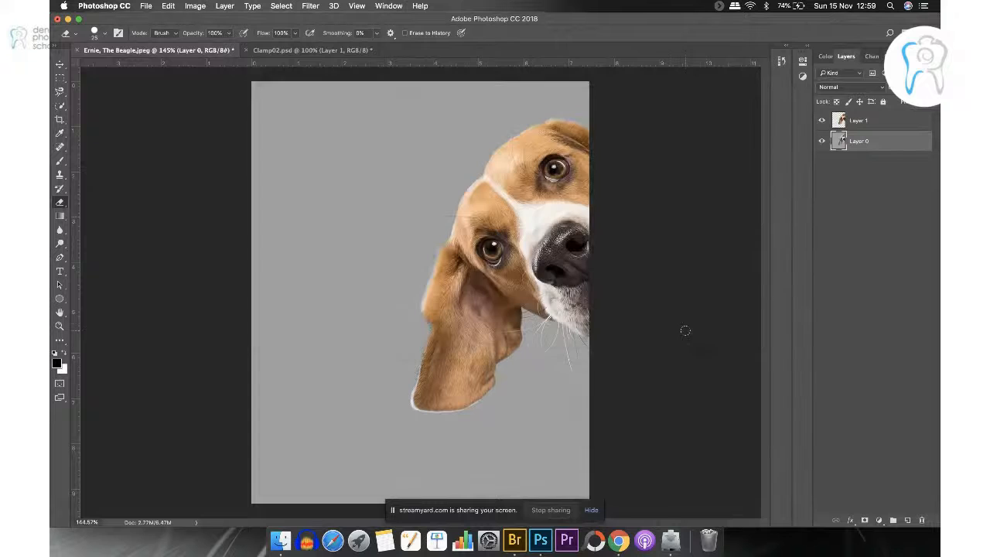
- Hide the gray background Layer 0 and quick-export the transparent beagle as a PNG to the Desktop, named Erni trans.png
click(821, 140)
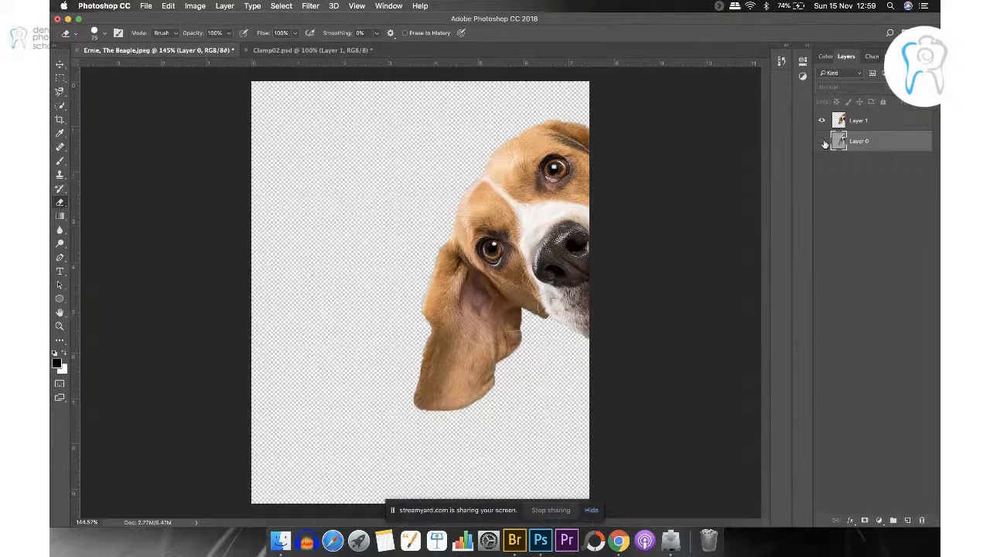
click(146, 6)
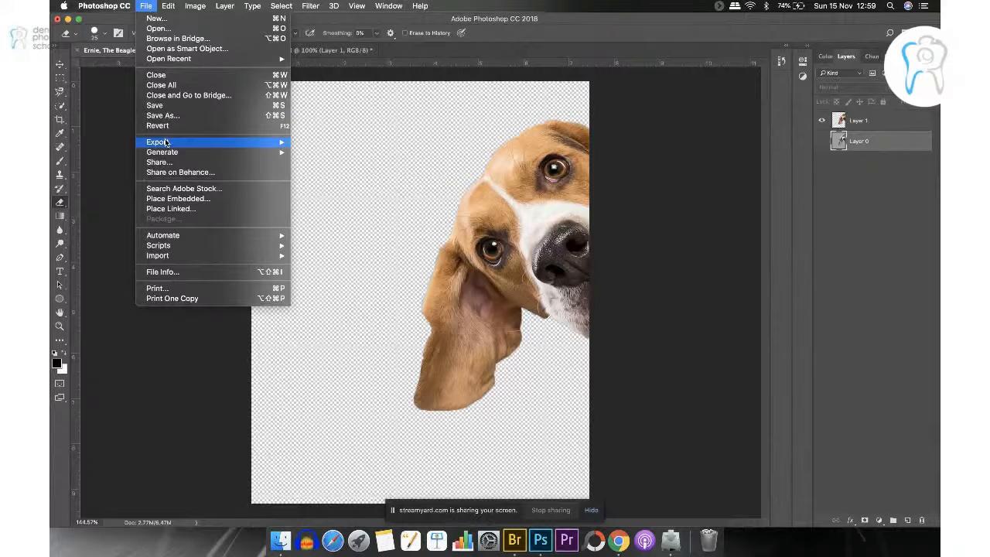
mouse_move(168, 142)
click(338, 142)
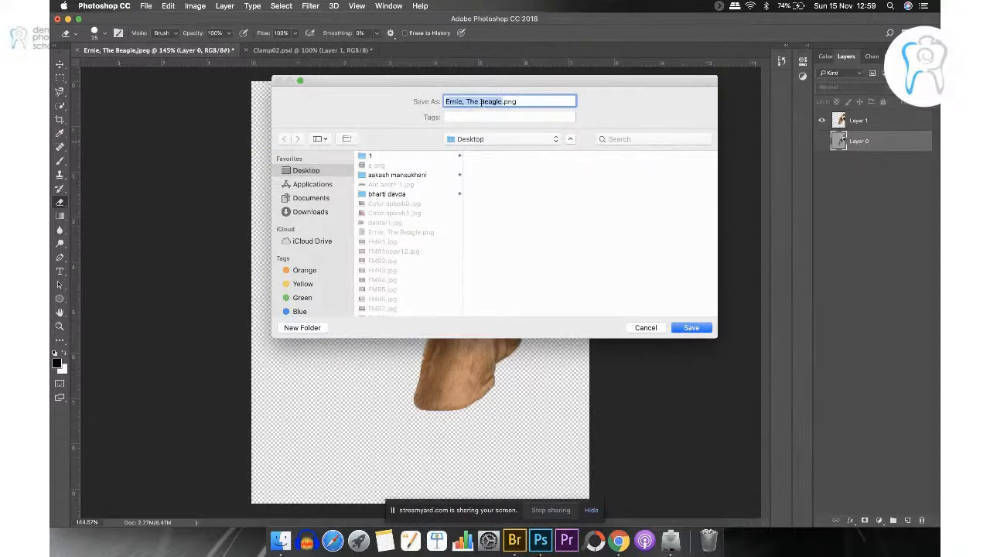
click(498, 102)
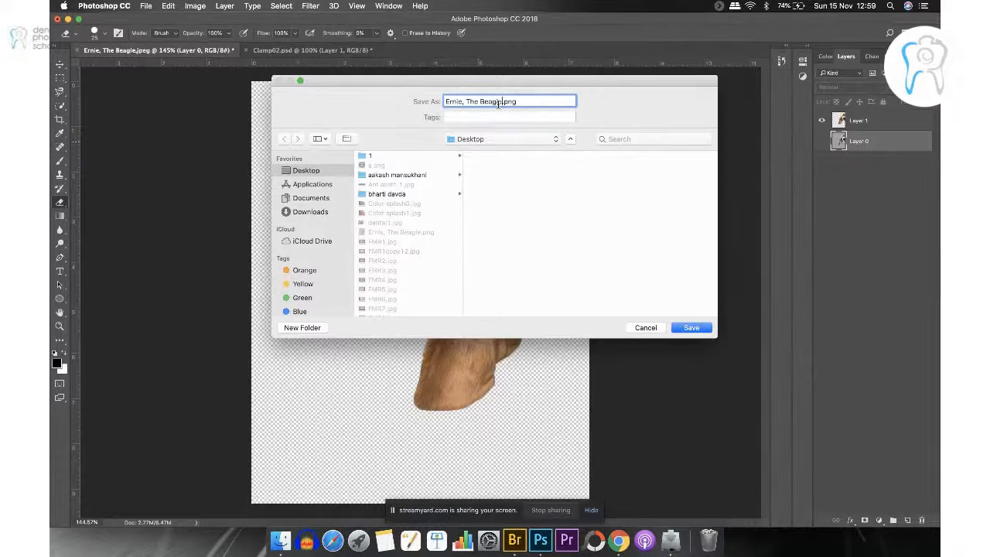
key(BackSpace)
key(BackSpace)
key(BackSpace)
key(BackSpace)
key(BackSpace)
key(BackSpace)
key(BackSpace)
key(BackSpace)
key(BackSpace)
key(BackSpace)
key(BackSpace)
key(BackSpace)
text(trans)
click(689, 328)
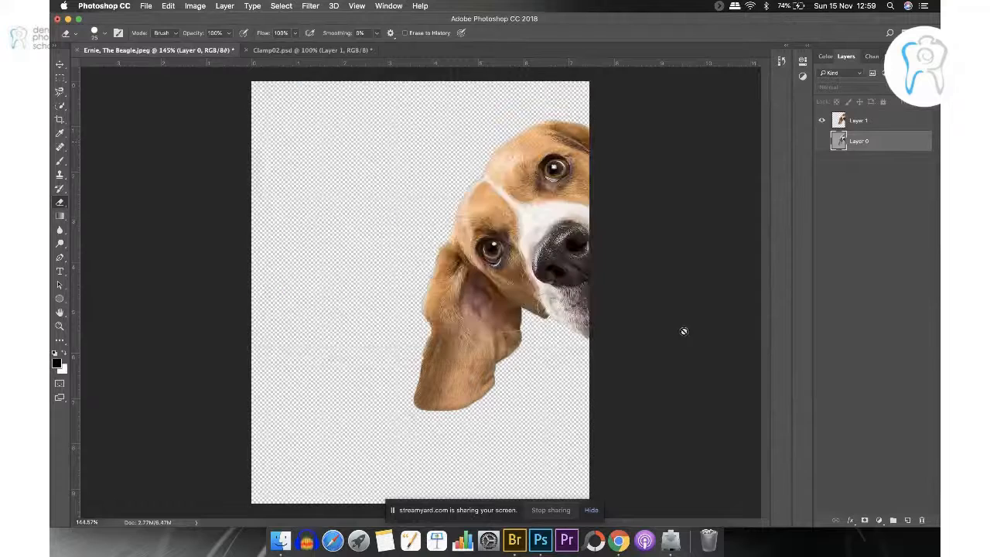
- Minimize Photoshop, switch to PhotoScape X, and open Ant aesth 1.jpg from the Desktop with the insert tools ready
click(68, 20)
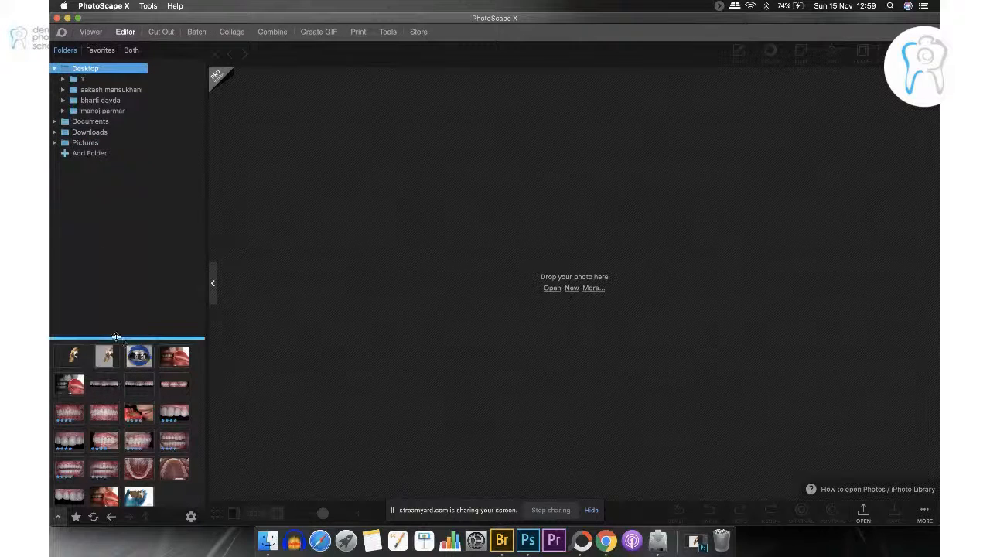
click(139, 383)
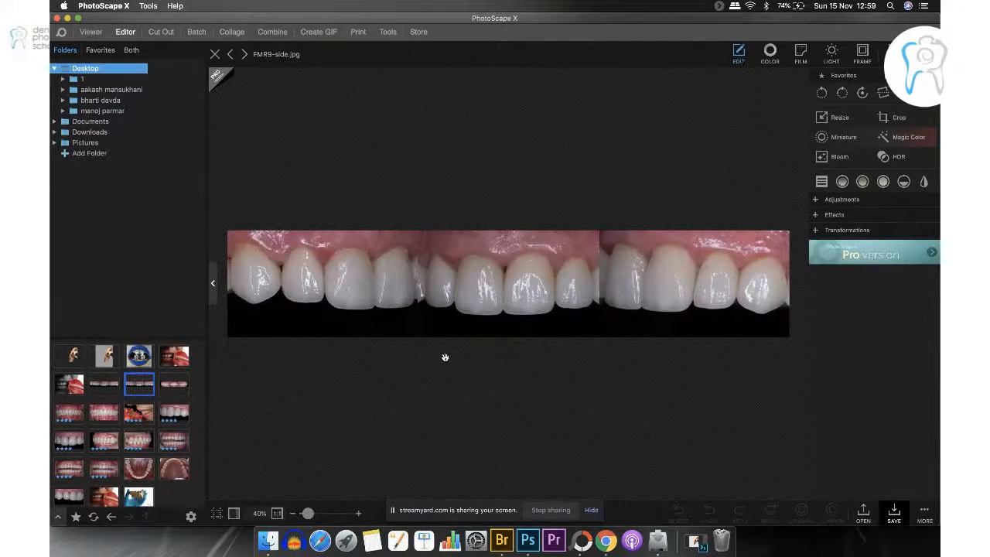
click(882, 56)
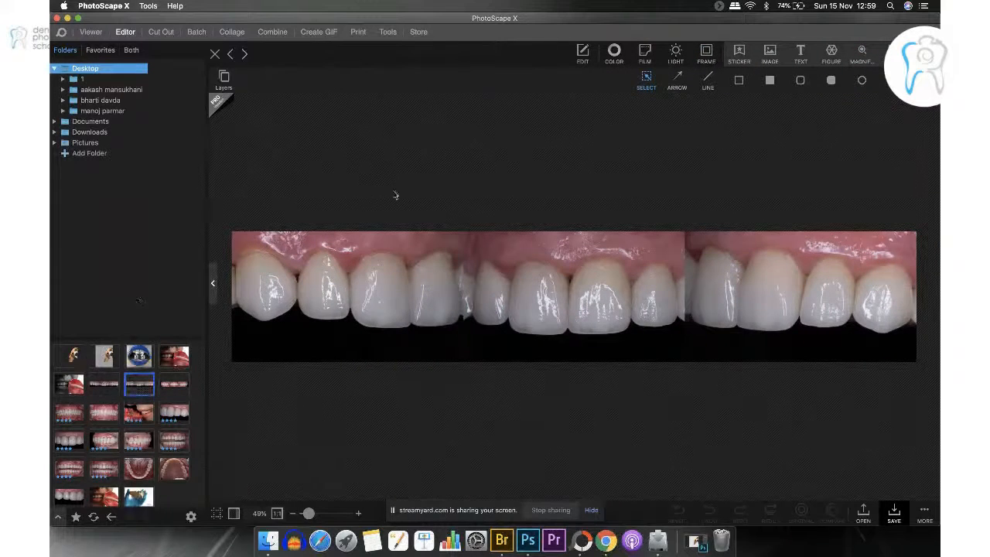
click(63, 364)
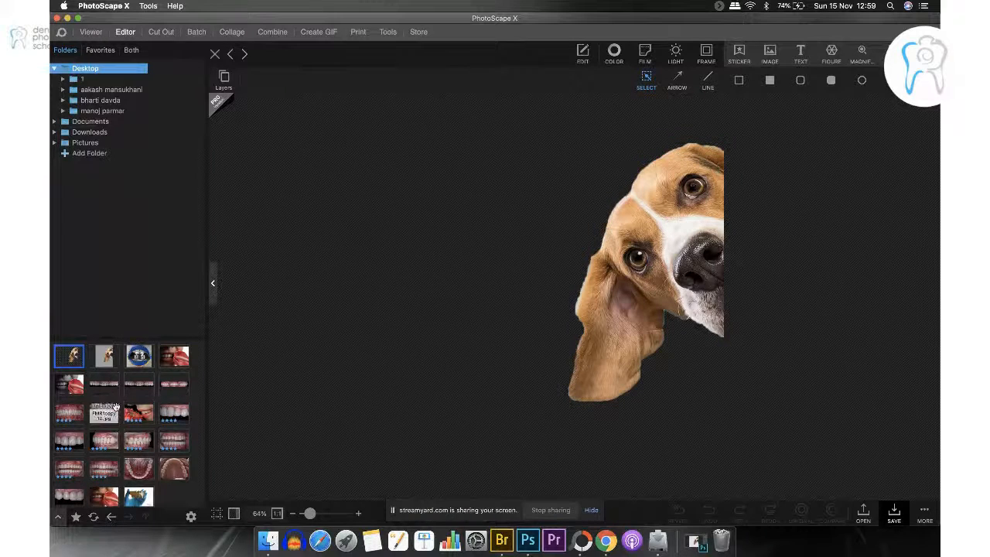
click(104, 383)
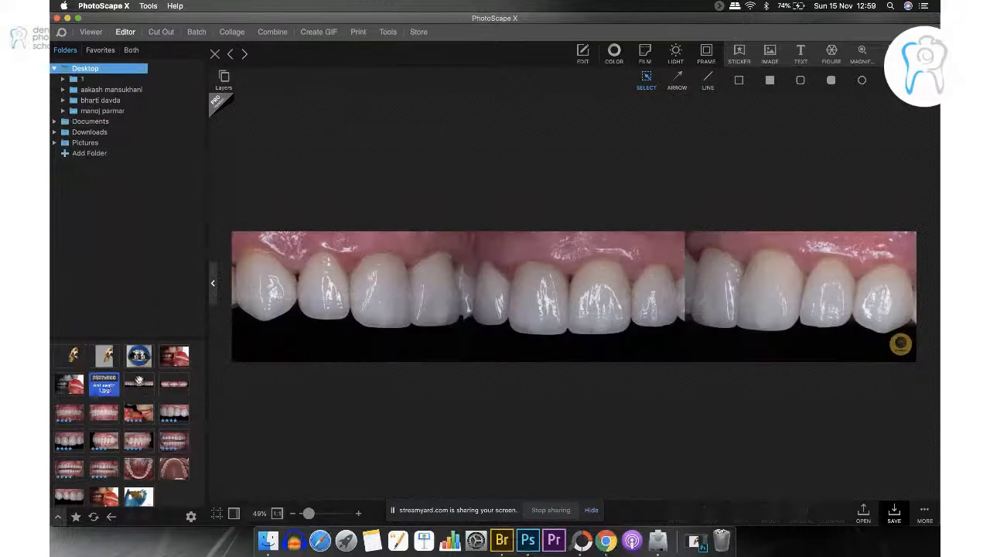
- Insert the image Erni trans.png from the Desktop onto the teeth photo
click(770, 51)
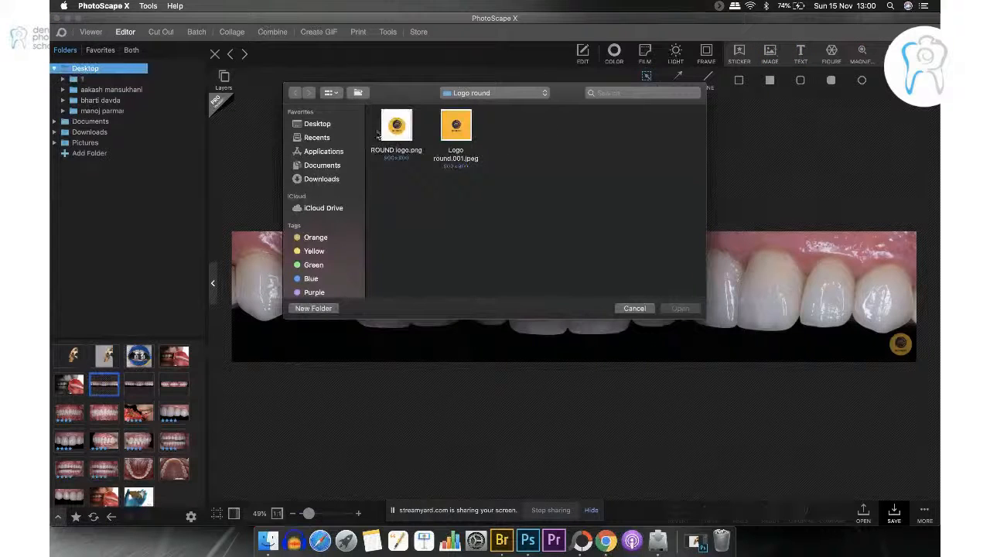
click(329, 126)
click(414, 143)
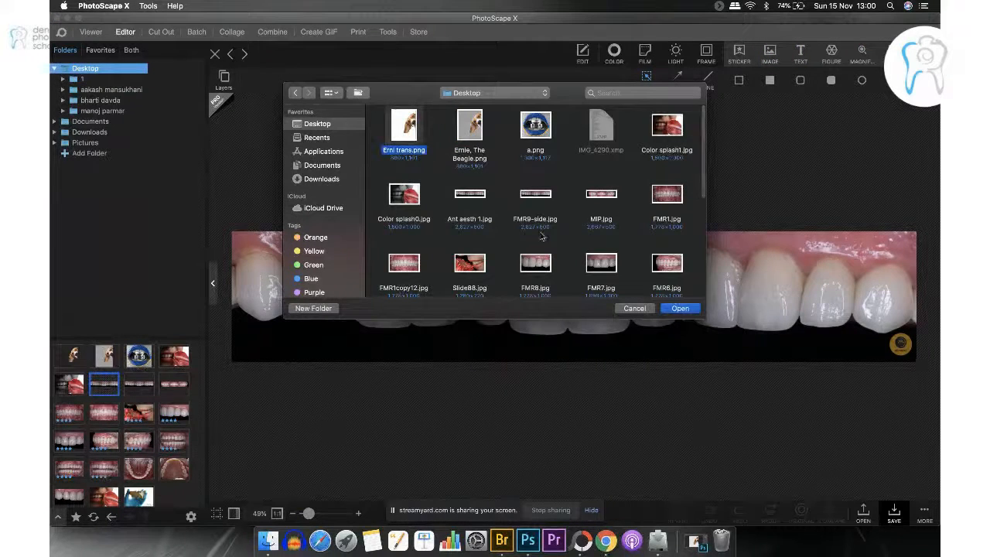
click(680, 308)
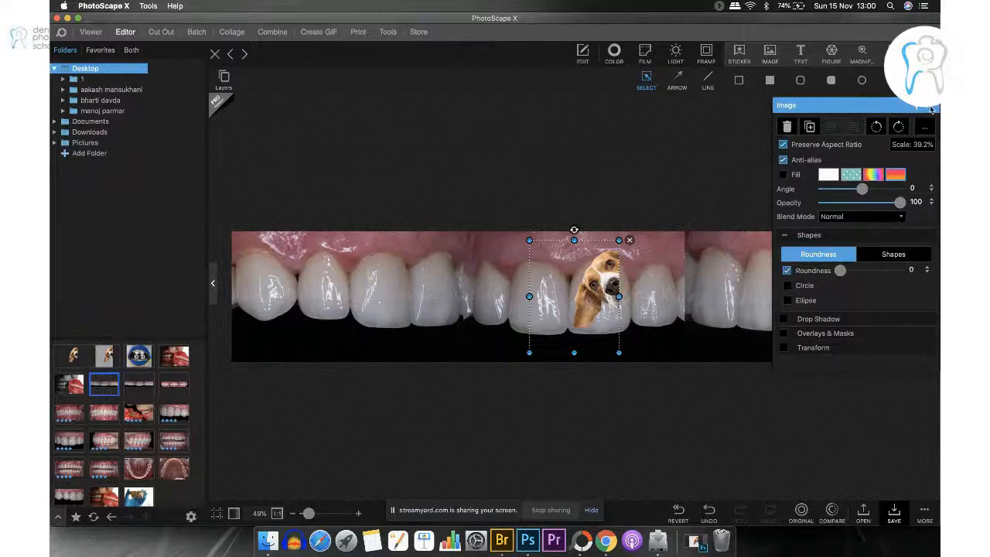
- Move the image settings panel out of the way and place the beagle against the photo's right edge, above the round logo
drag(885, 107, 105, 115)
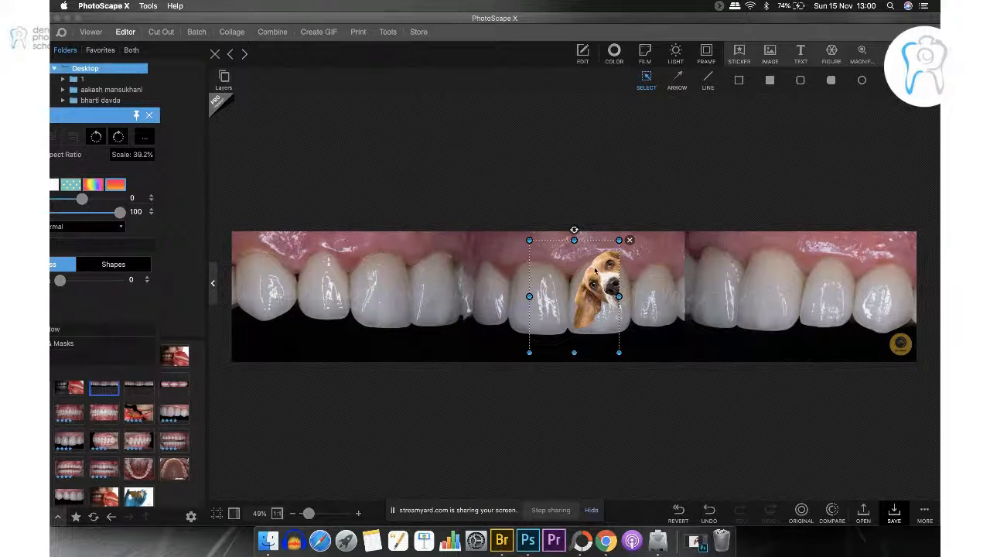
drag(594, 279, 892, 246)
click(795, 178)
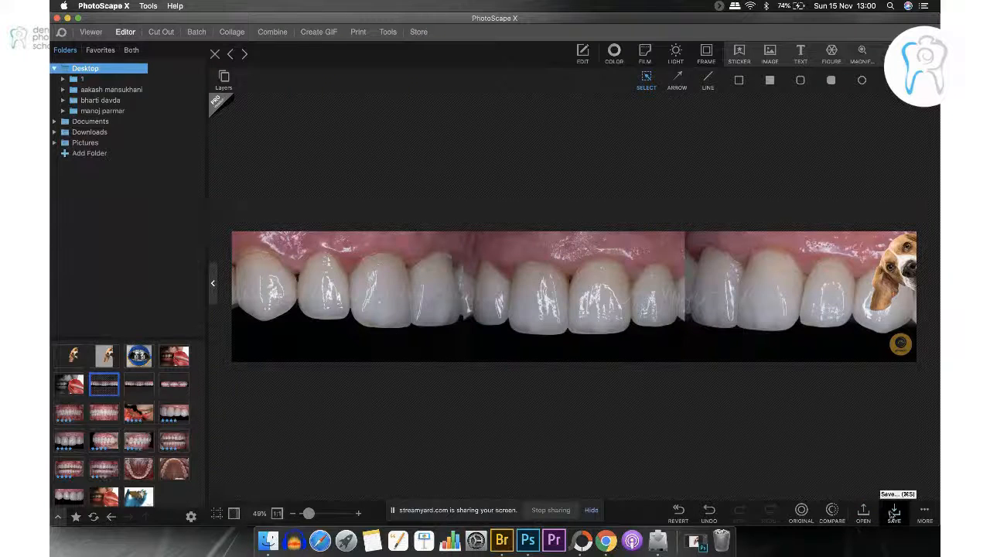
- Save the composed teeth photo as a new JPEG named gky on the Desktop
click(894, 512)
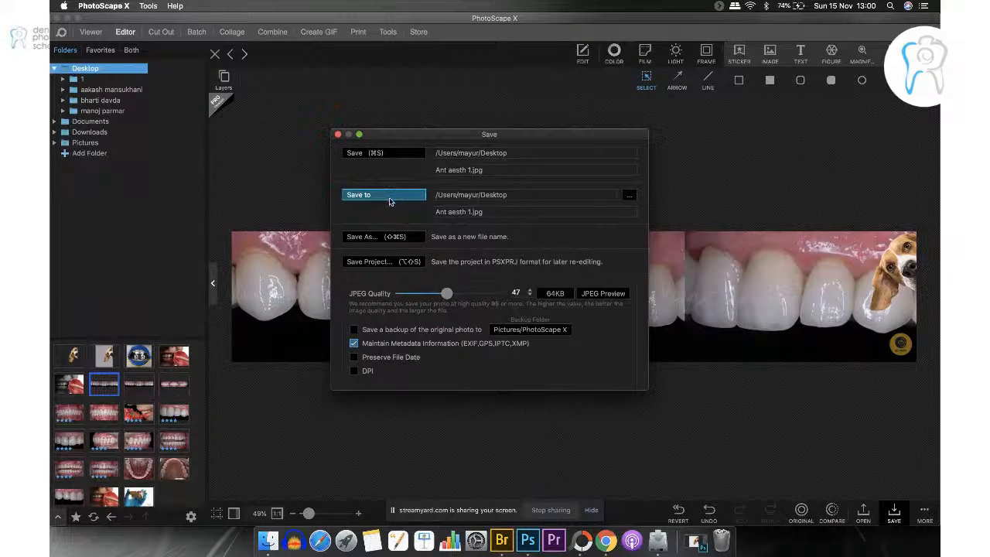
click(394, 237)
text(gky)
click(569, 262)
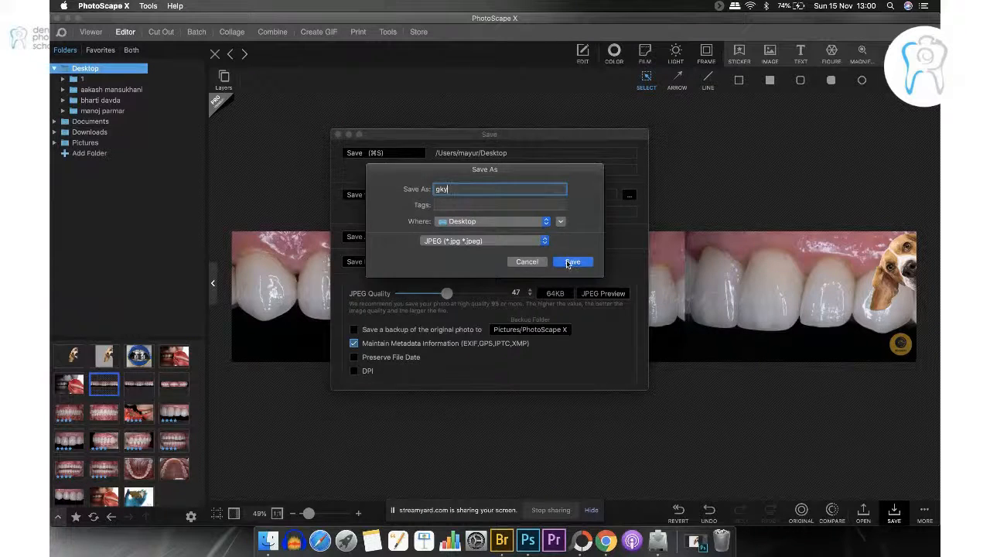
- Minimize PhotoScape X and switch to Adobe Bridge showing the Desktop folder
click(58, 9)
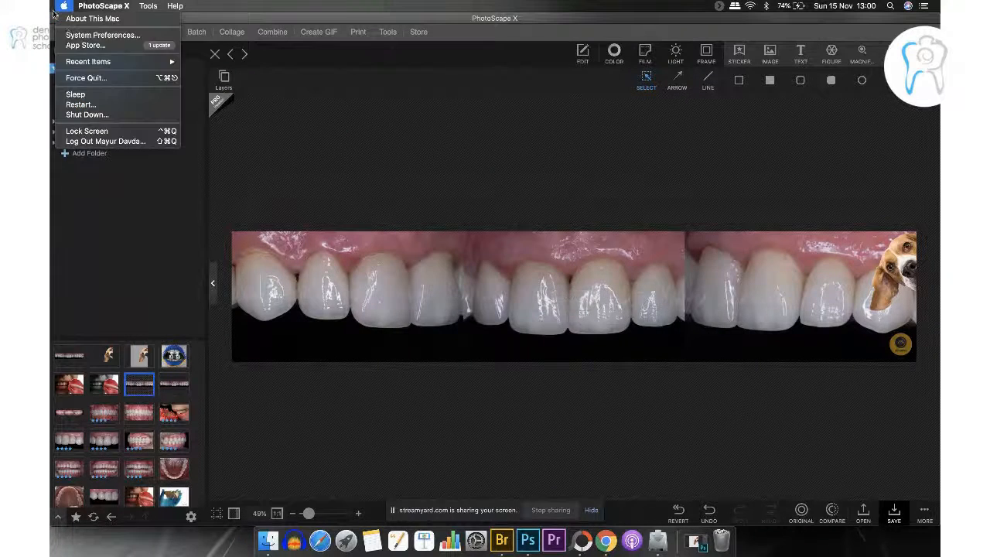
click(325, 17)
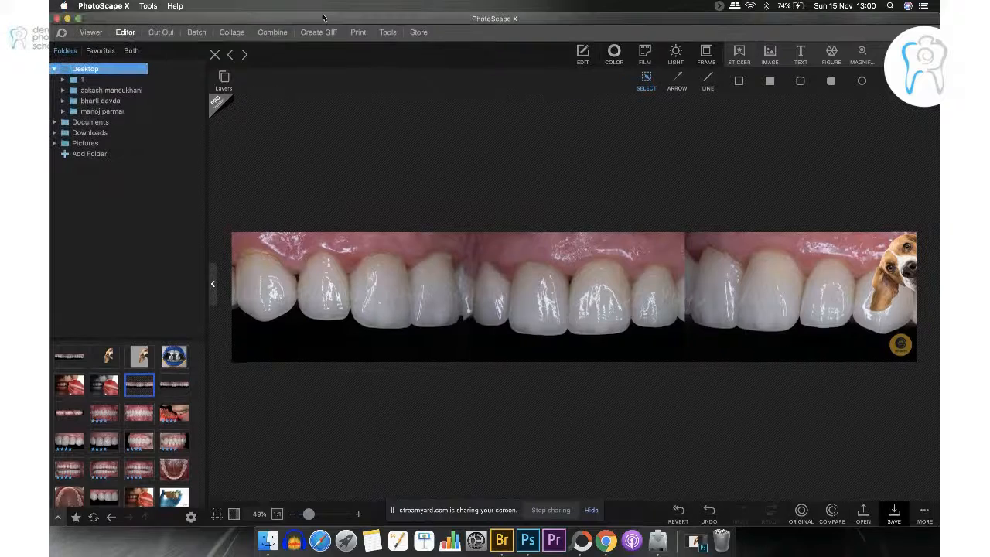
click(59, 19)
click(502, 540)
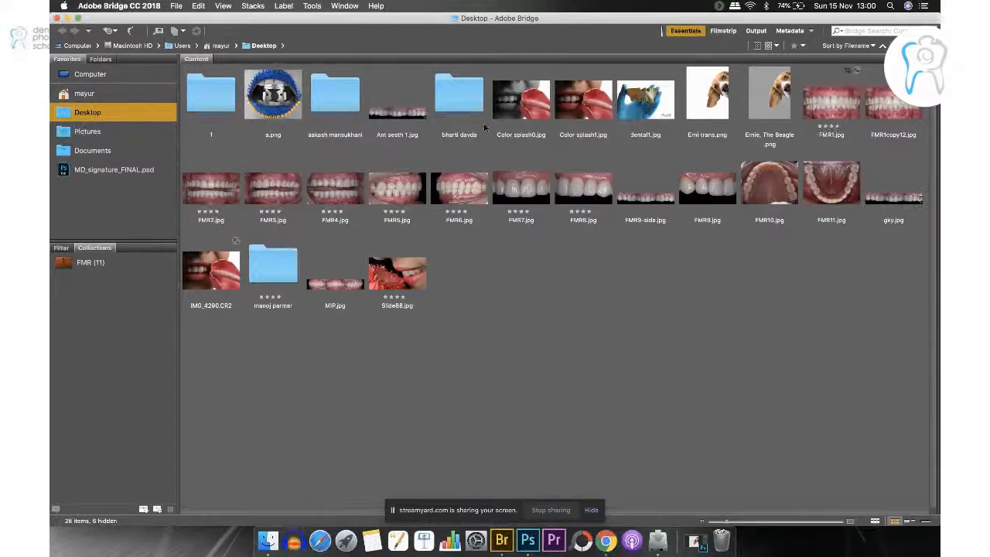
- Preview Color splash0.jpg full screen, compare it with Color splash1.jpg, and view the images through both beagle PNGs
click(518, 116)
key(space)
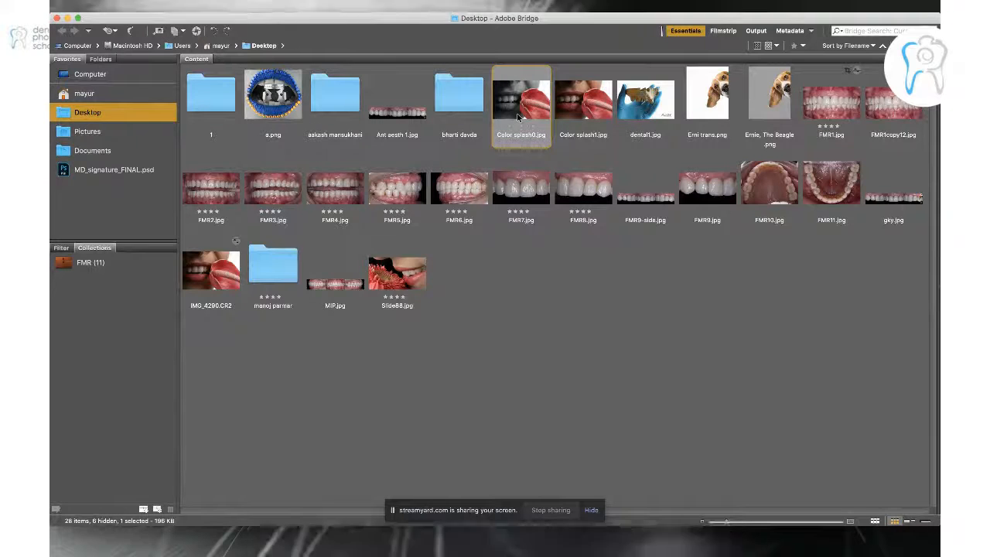
key(Right)
key(Left)
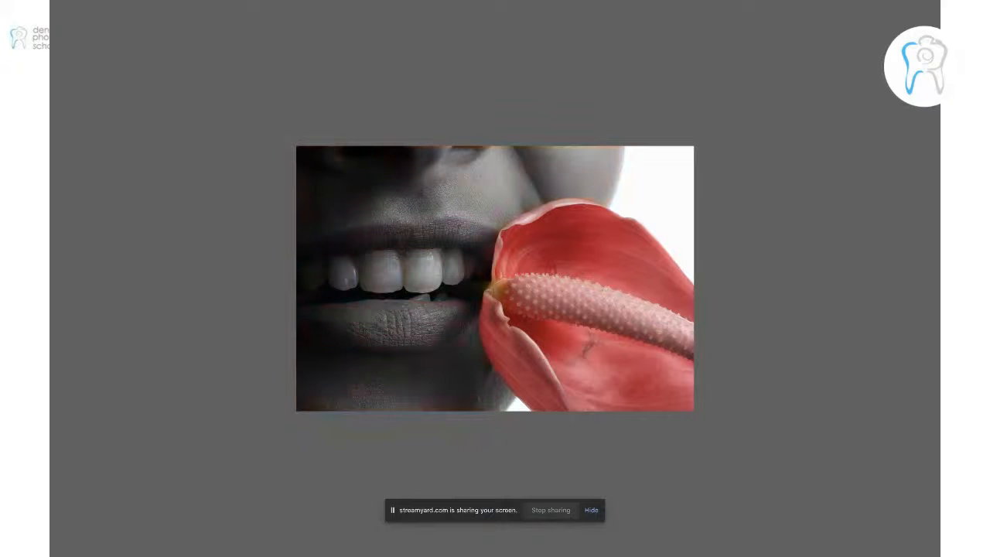
key(Right)
key(Right)
key(Right)
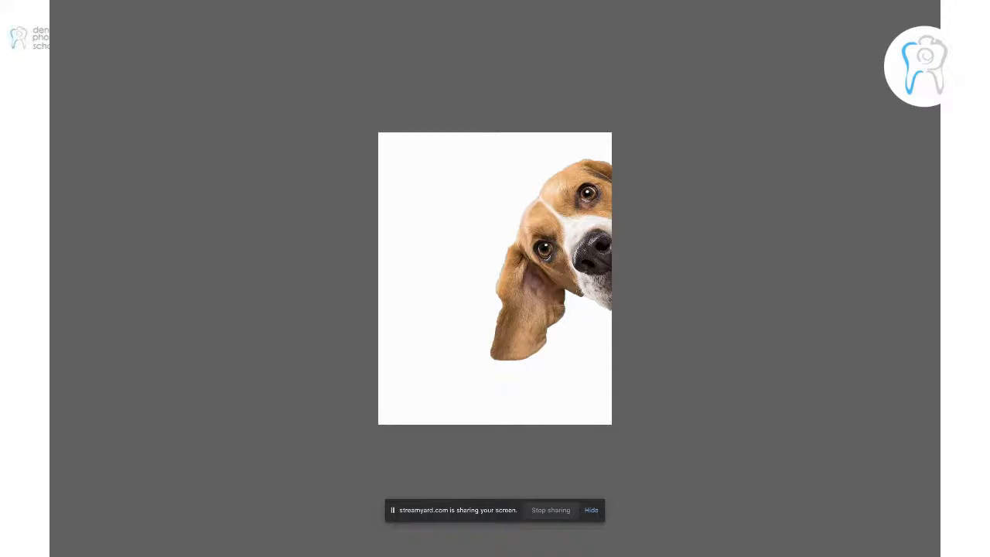
key(Right)
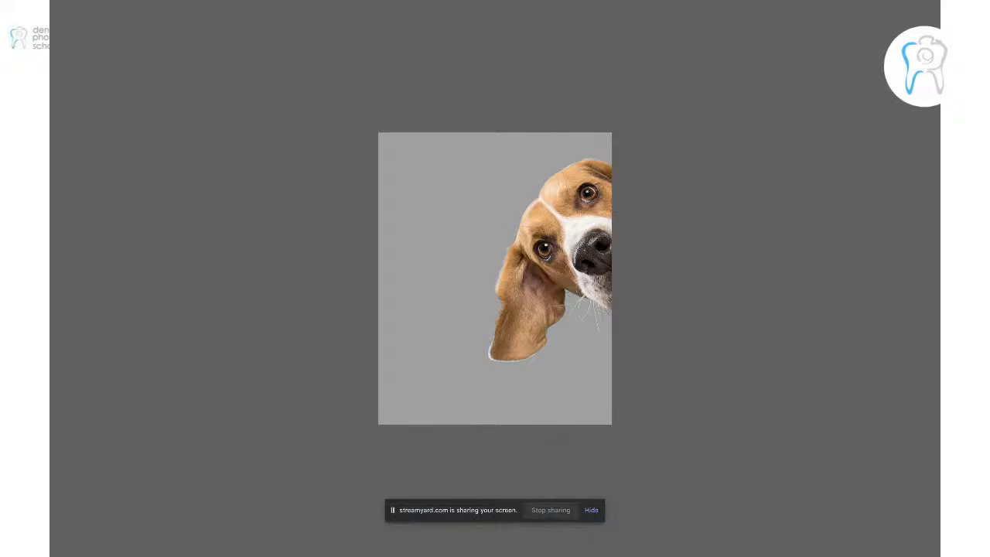
- Browse the remaining dental photos full screen, examining gky.jpg with the beagle and MIP.jpg, and leave the preview
key(Right)
key(Right)
key(Right)
key(Right)
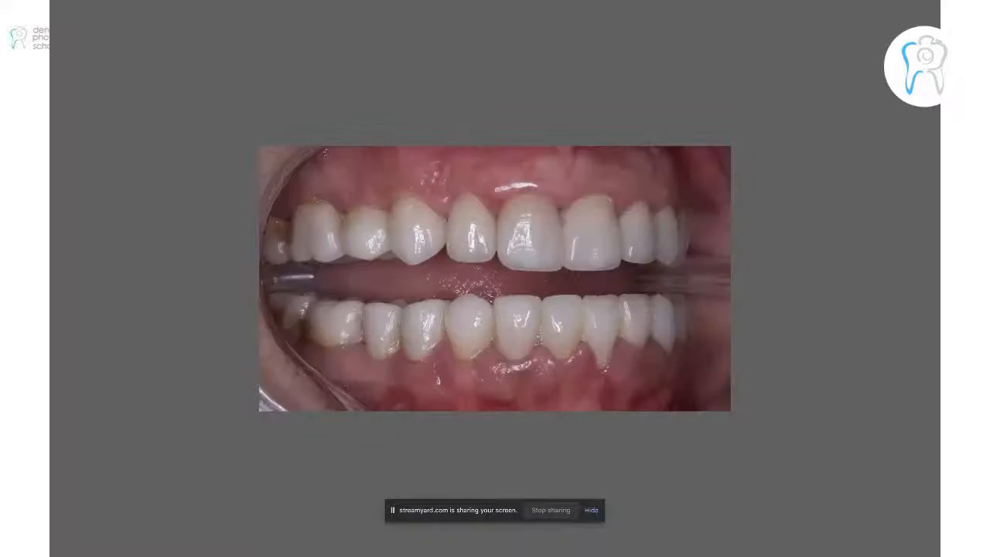
key(Right)
key(Right)
key(Right)
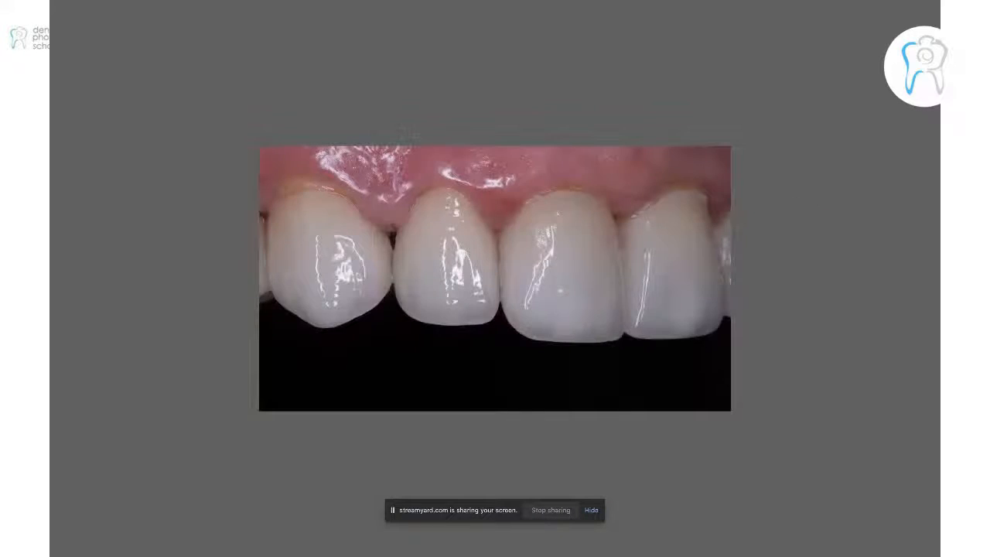
key(Right)
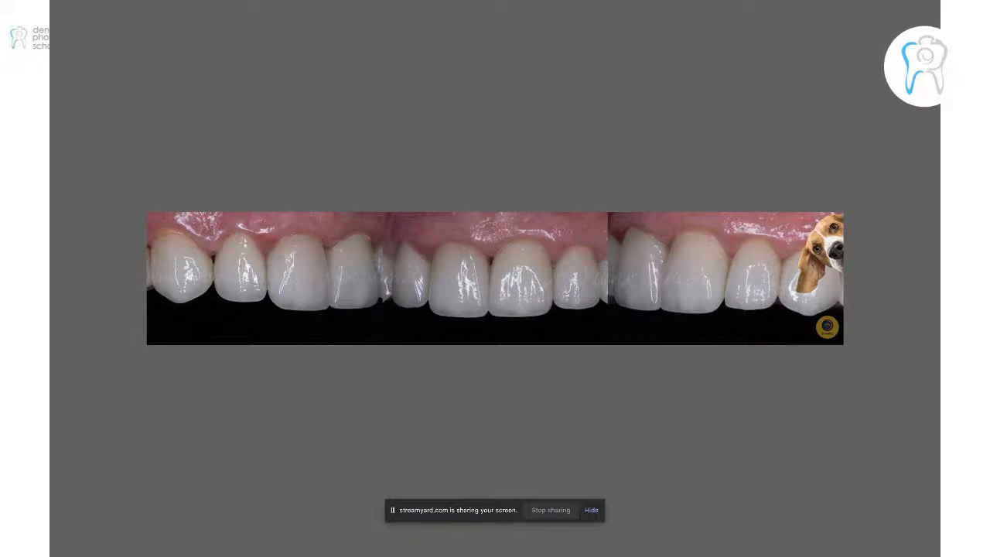
key(Right)
key(Right)
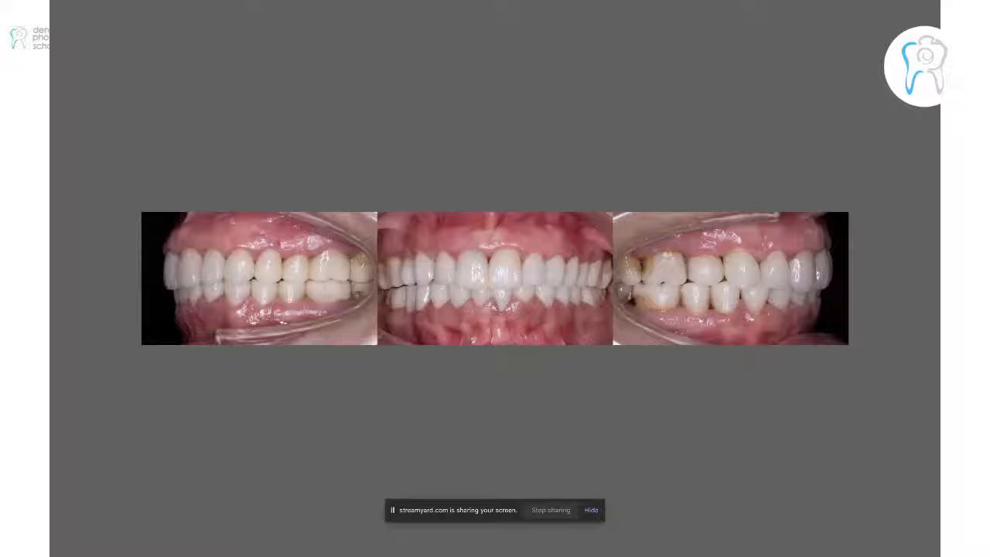
key(Escape)
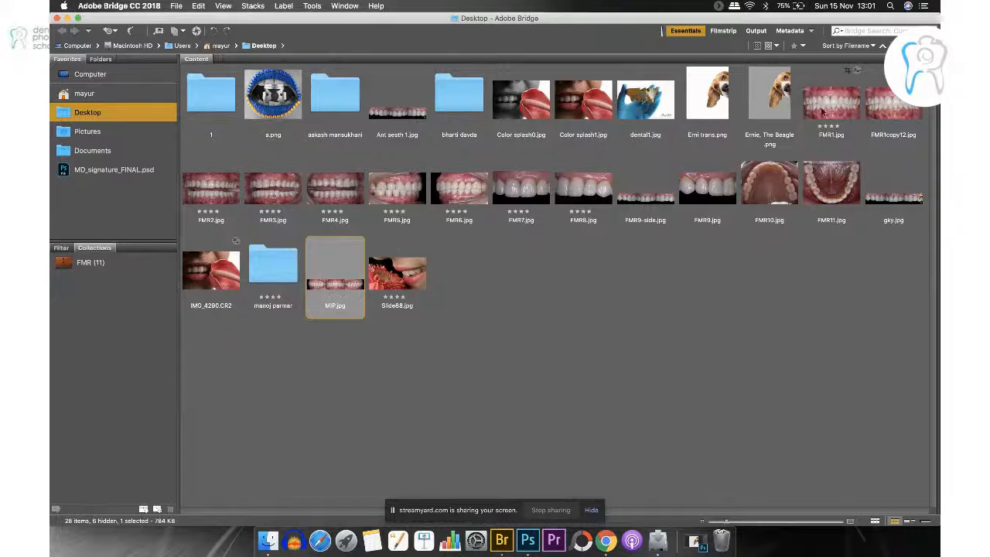
- Minimize Bridge and switch to Chrome
click(58, 18)
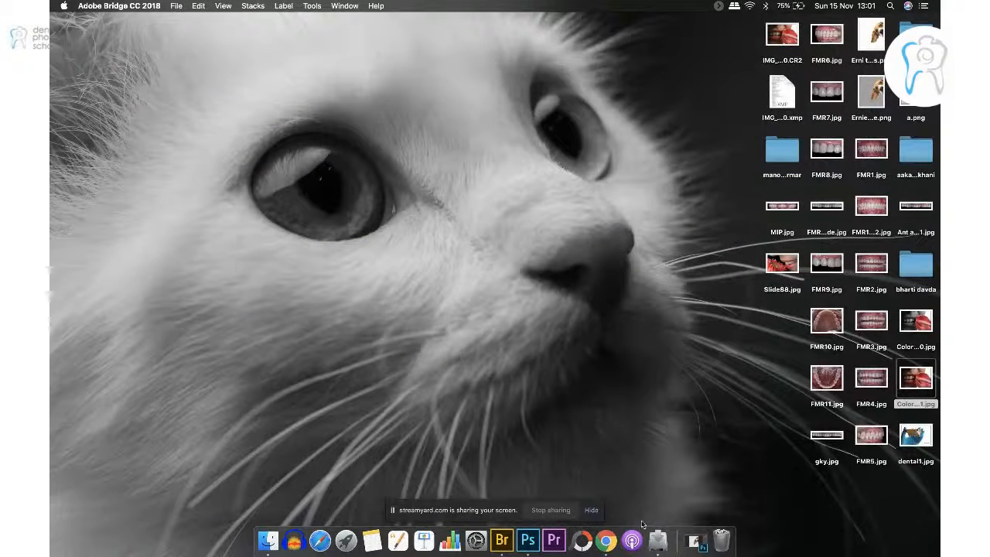
click(608, 546)
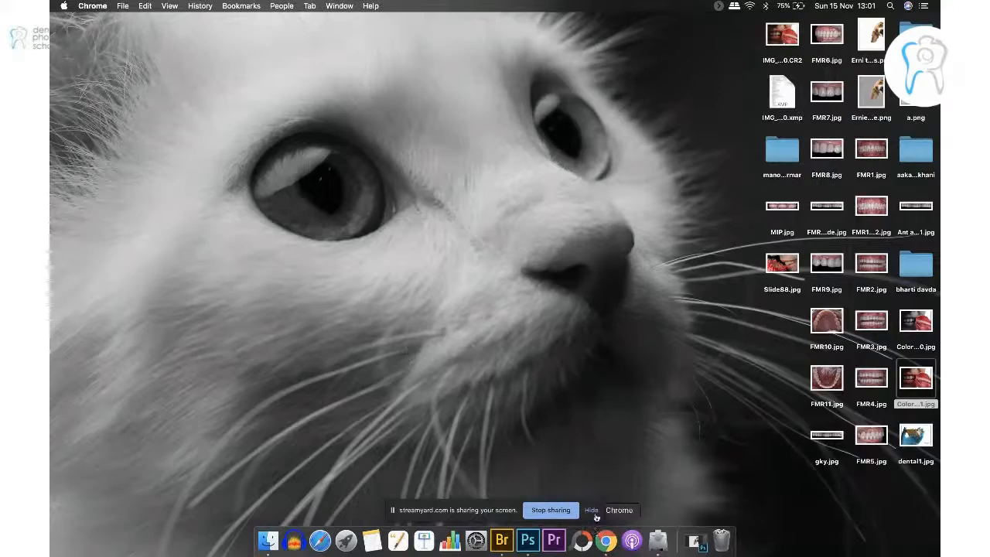